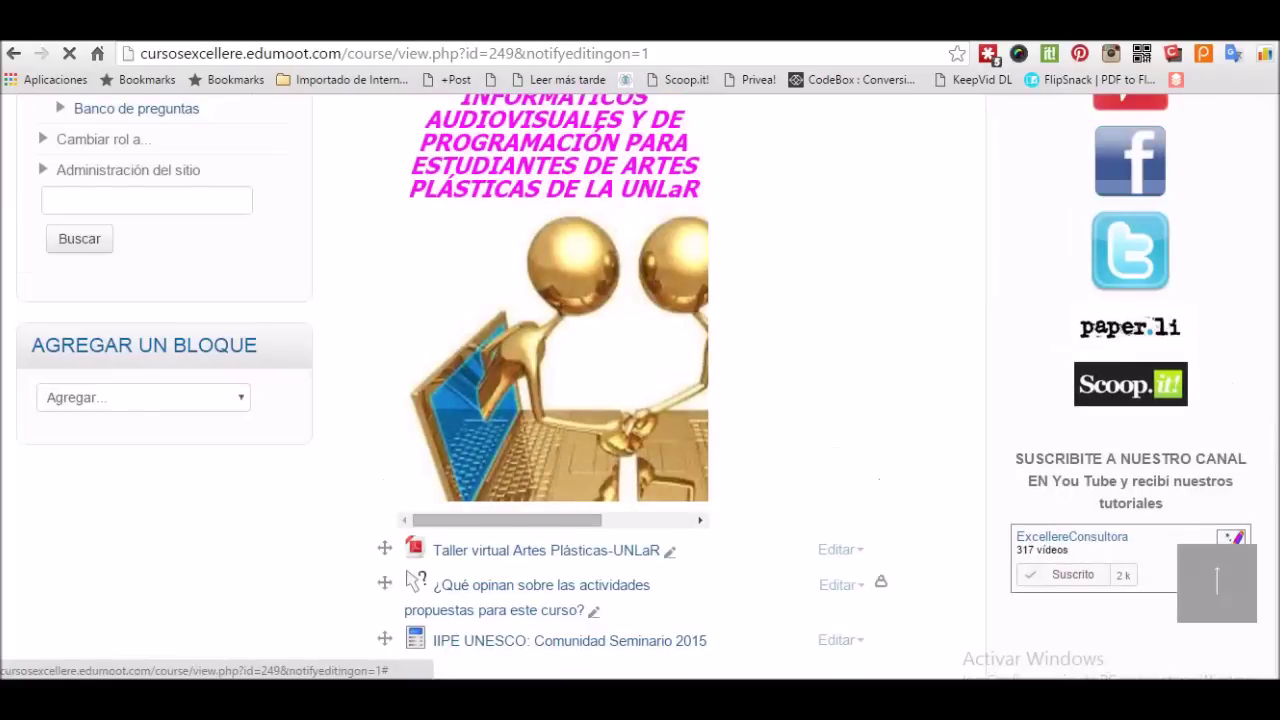
# Step: Add a Cuestionario activity to Tema 9 after reading its description in the activity chooser
pyautogui.scroll(-10, 969, 430)
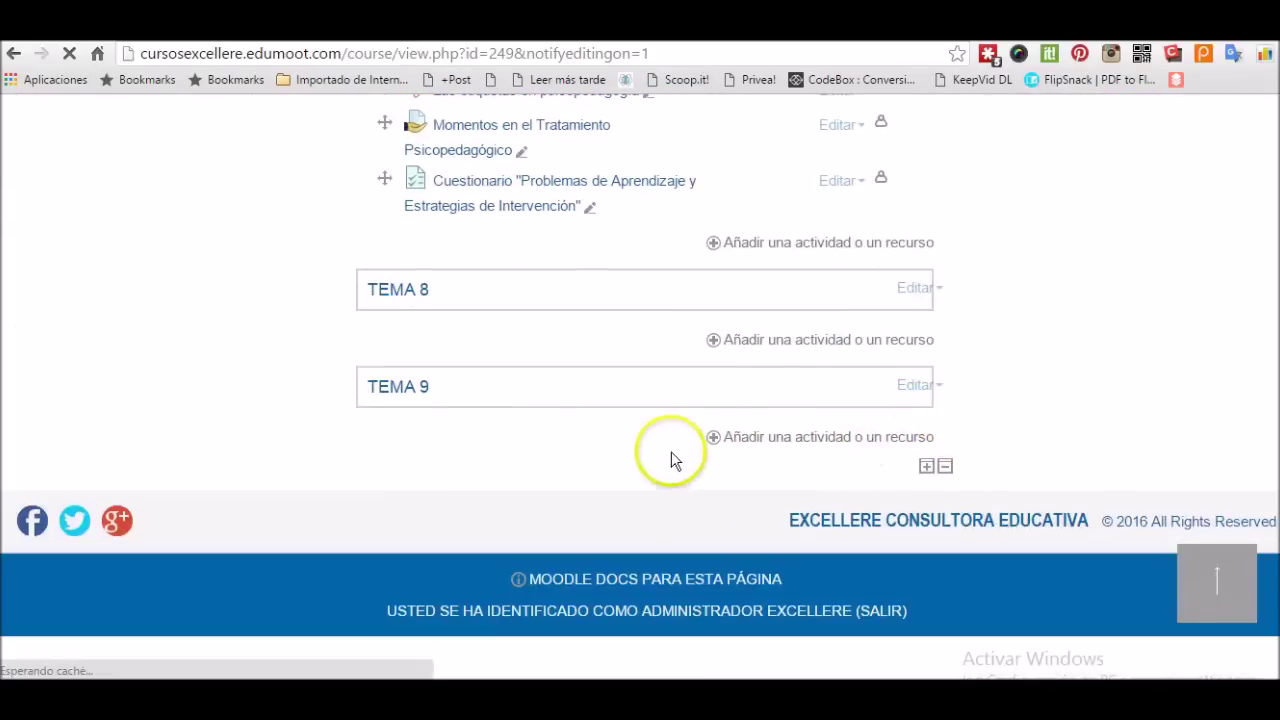
pyautogui.click(791, 440)
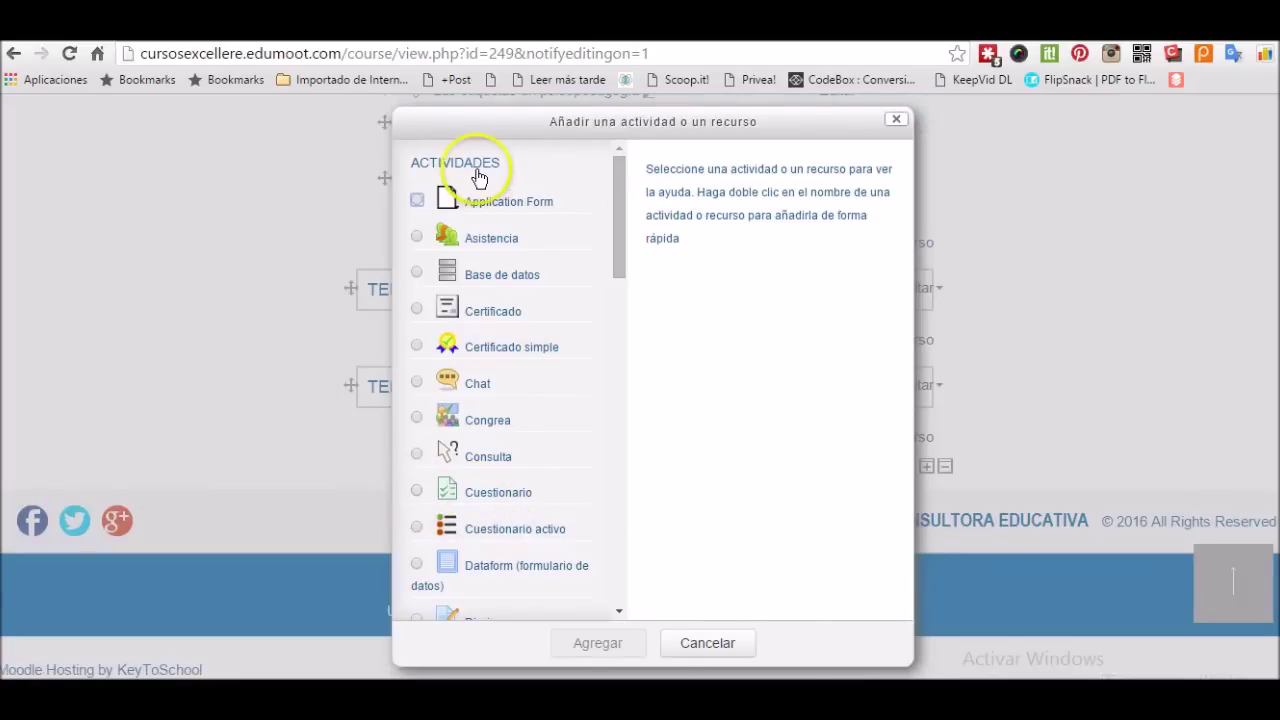
pyautogui.click(417, 491)
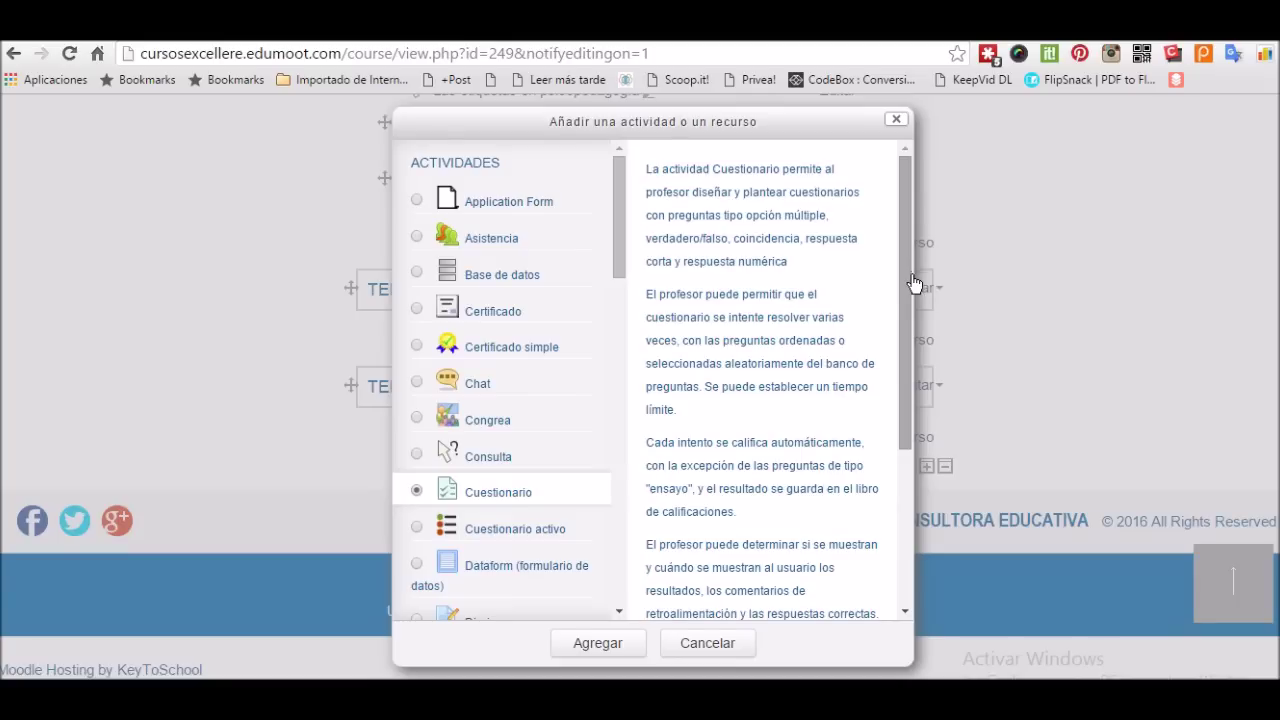
pyautogui.moveTo(911, 306); pyautogui.dragTo(911, 330)
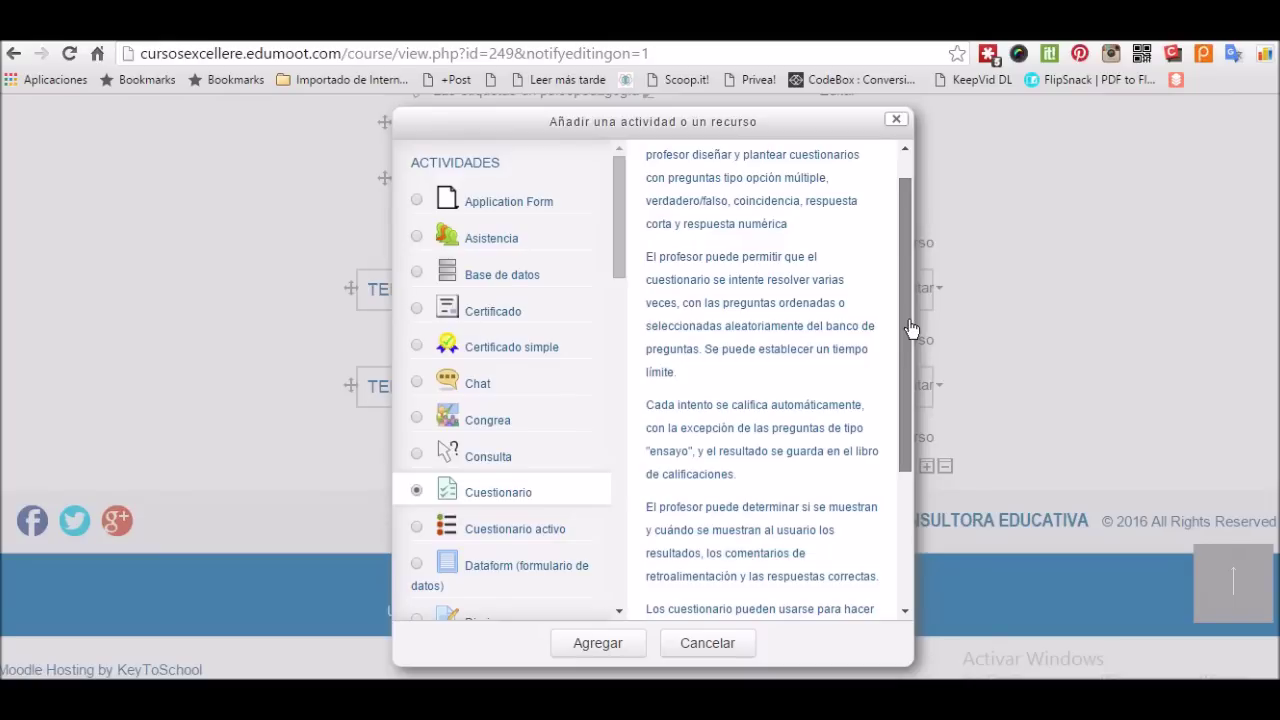
pyautogui.moveTo(911, 330); pyautogui.dragTo(911, 330)
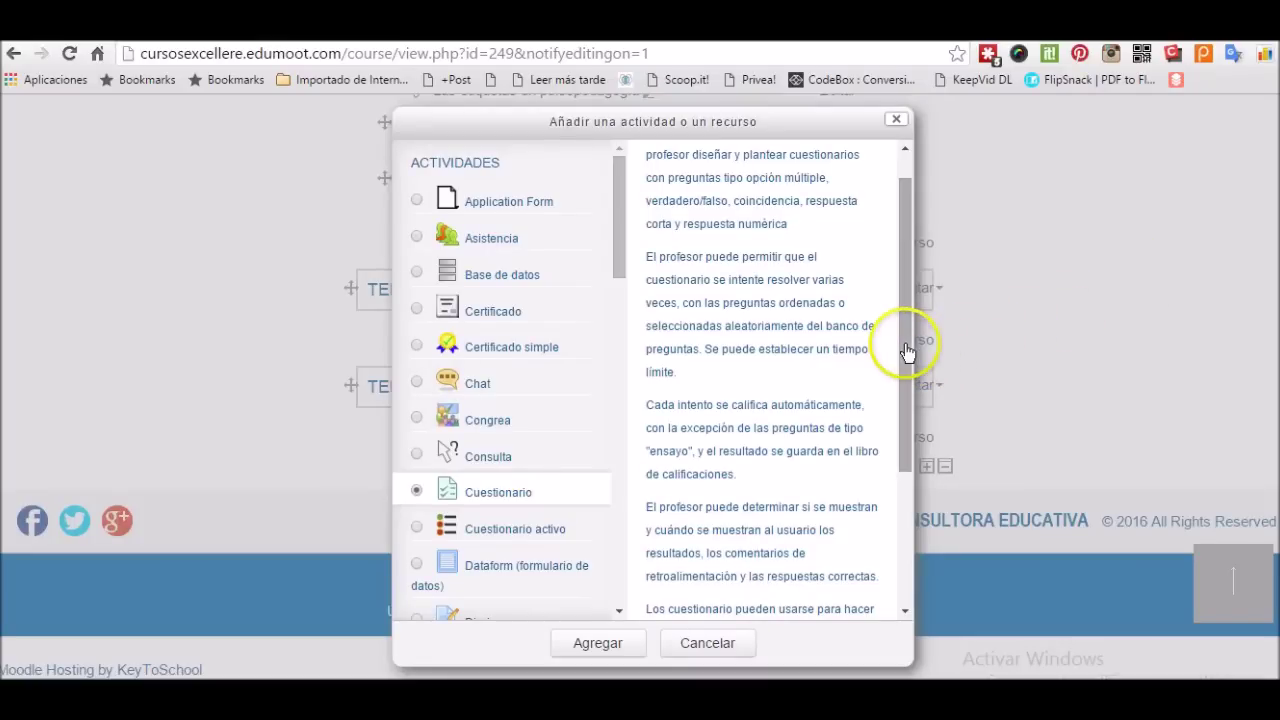
pyautogui.moveTo(908, 351); pyautogui.dragTo(926, 492)
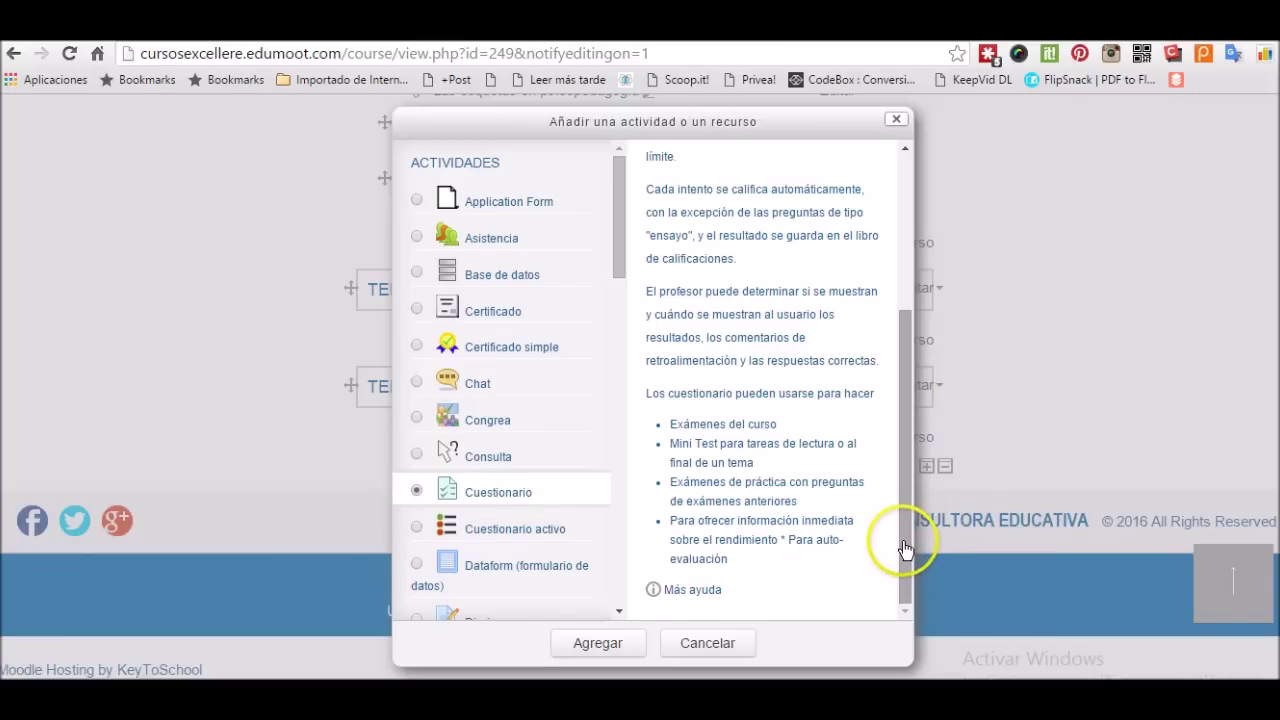
pyautogui.click(589, 648)
pyautogui.click(589, 648)
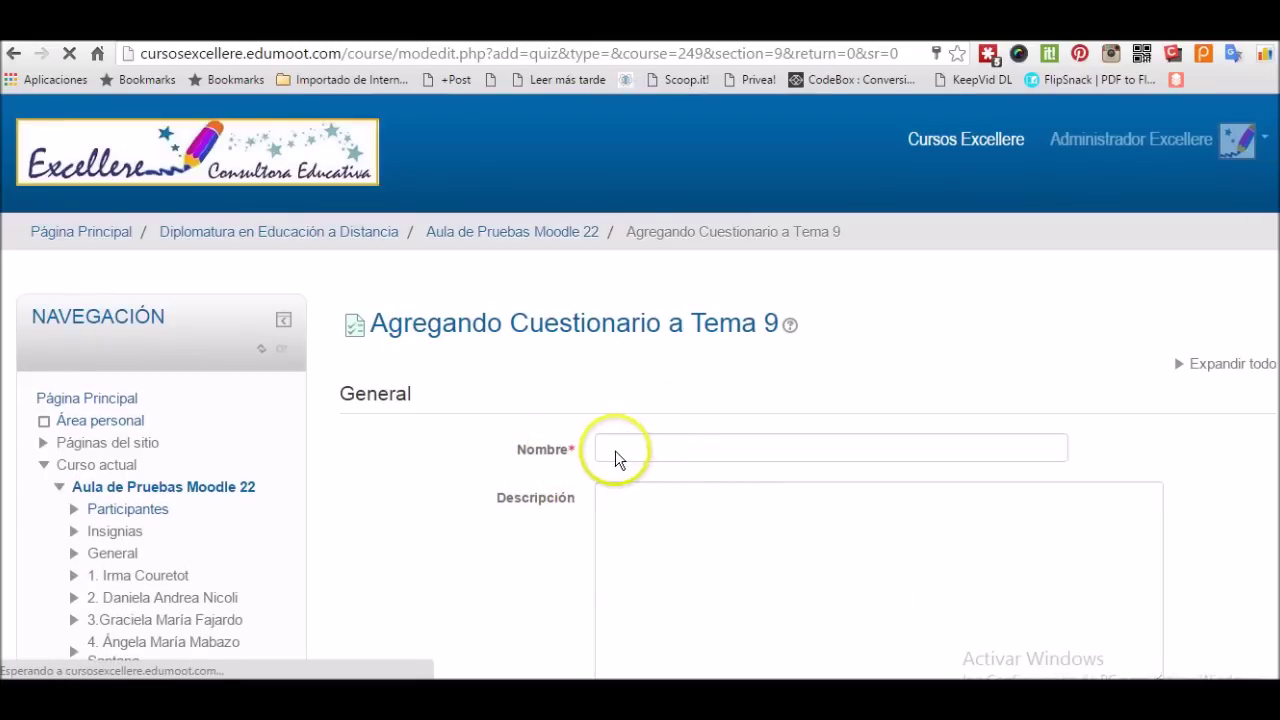
# Step: Name the quiz "Cuestionario sobre el Papa Francisco"
pyautogui.click(607, 447)
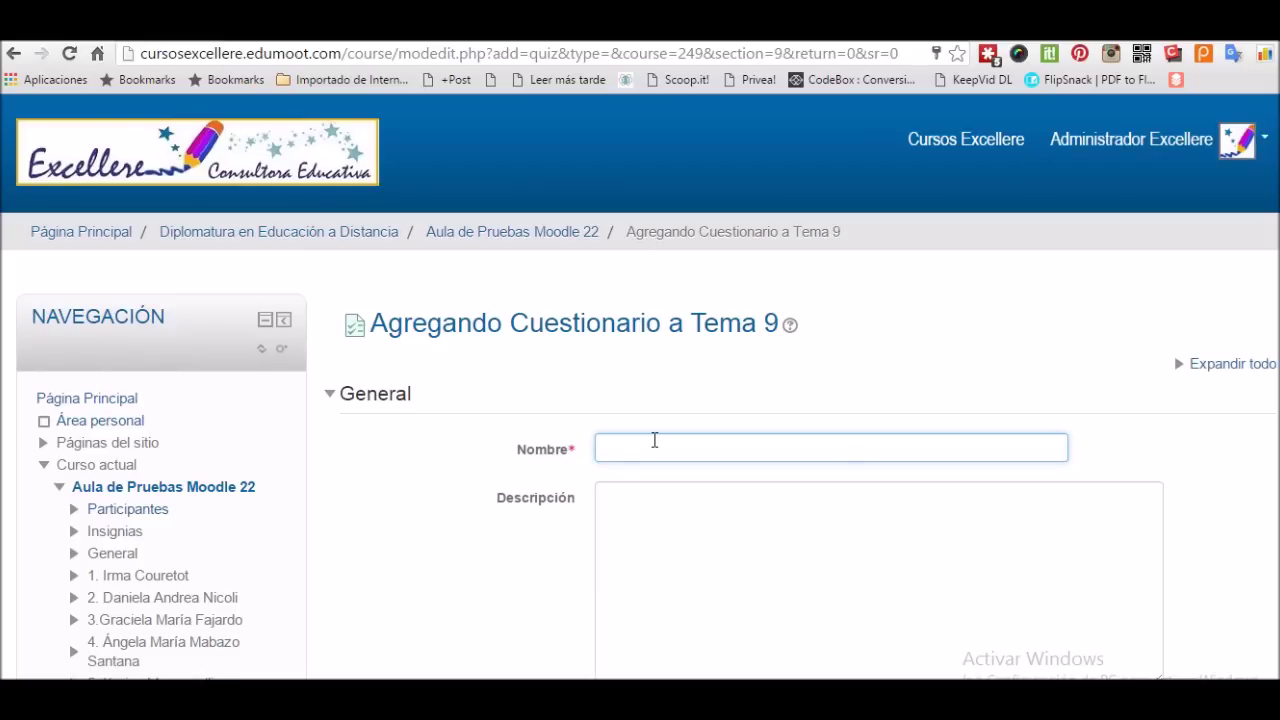
pyautogui.write('Cu')
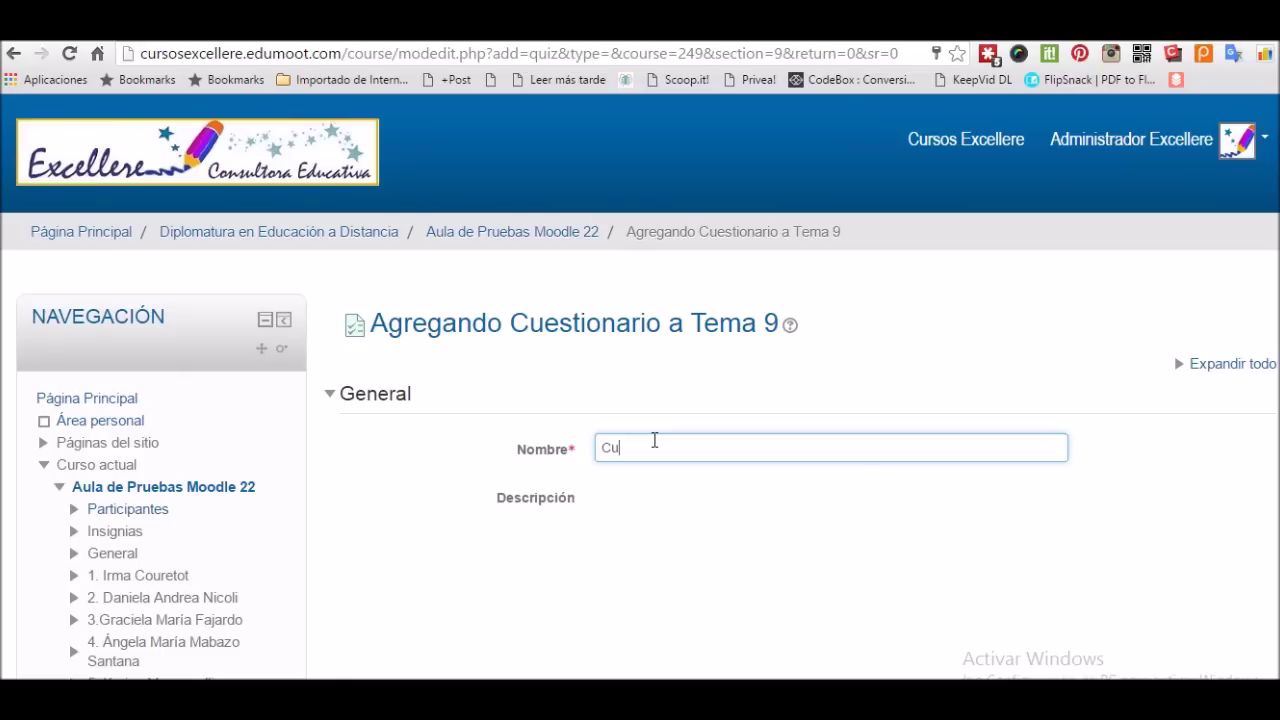
pyautogui.write('estionario sobre el ')
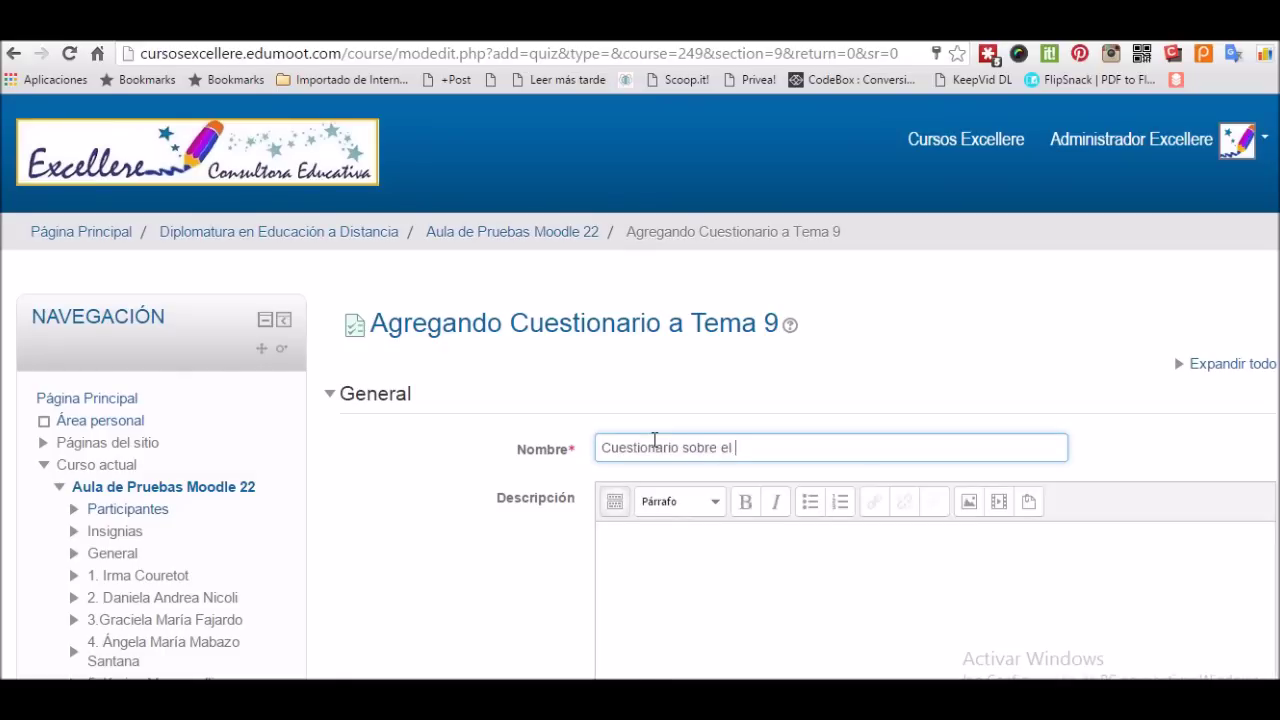
pyautogui.write('Pap')
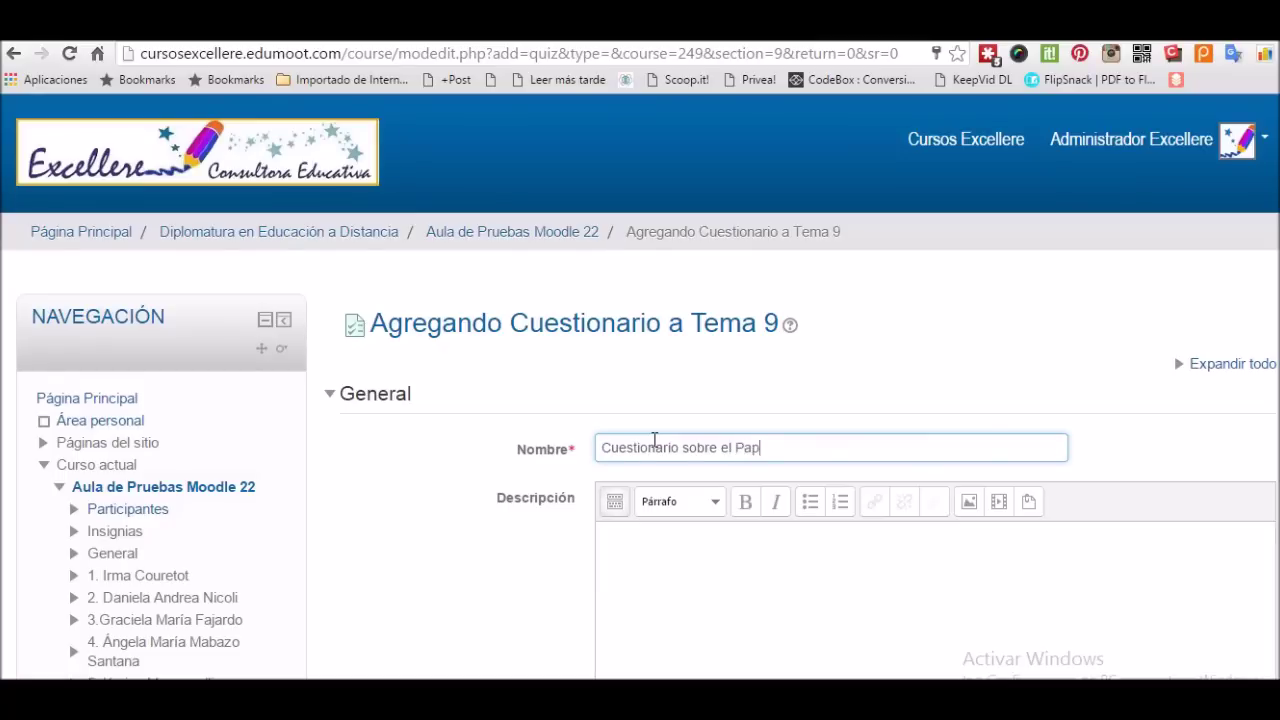
pyautogui.write('a Francisco')
# Step: Enter "Tiempo.... formato, estilo de evaluación" as the quiz description and keep its display on the course page disabled
pyautogui.click(722, 562)
pyautogui.scroll(-3, 727, 470)
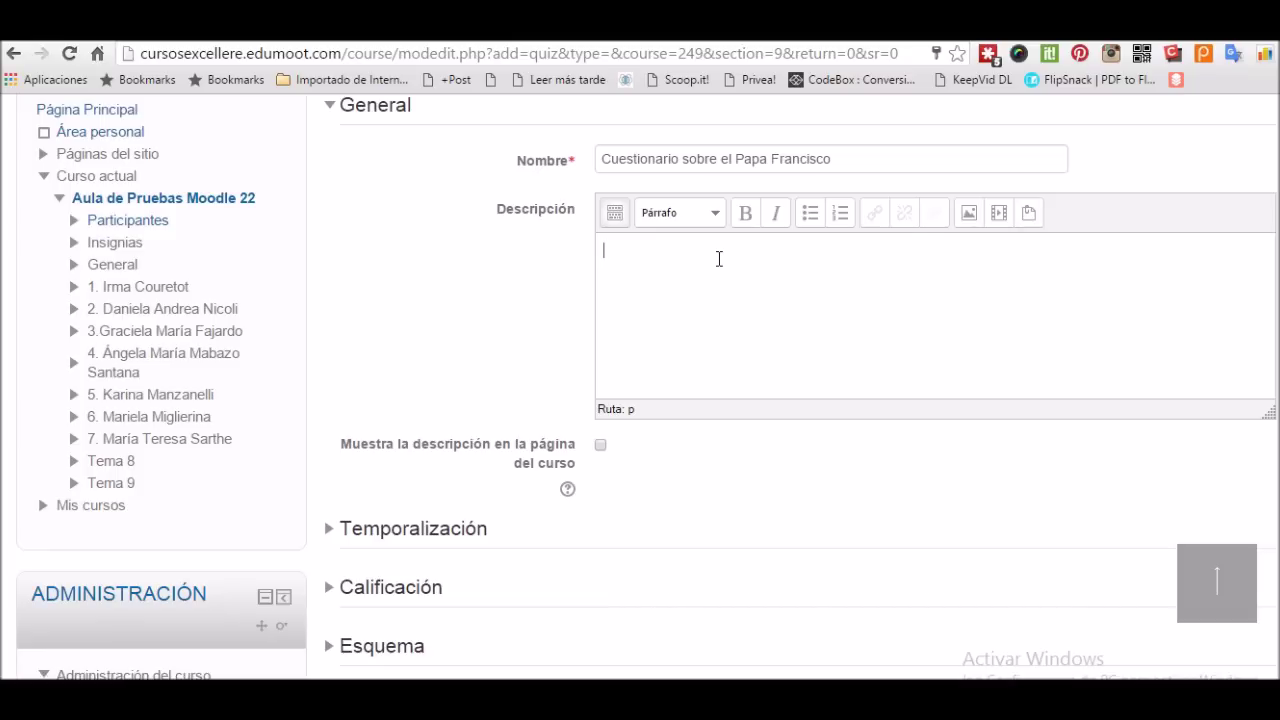
pyautogui.click(820, 298)
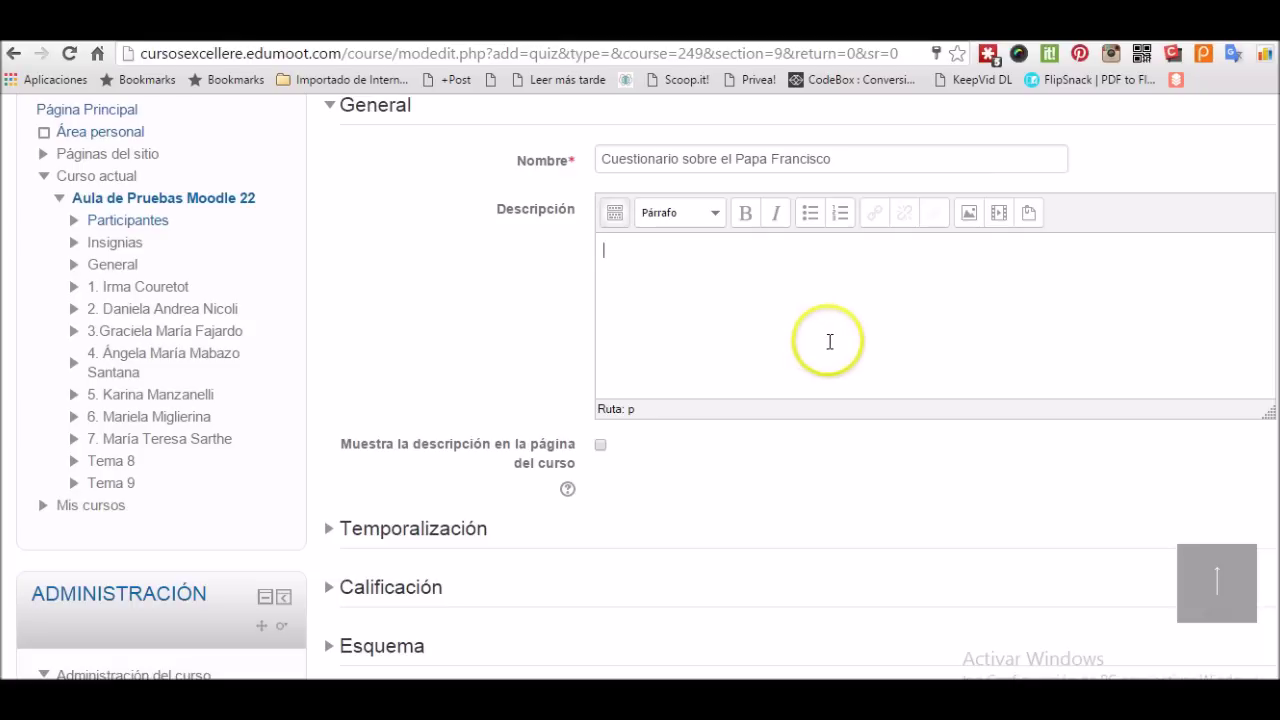
pyautogui.click(883, 334)
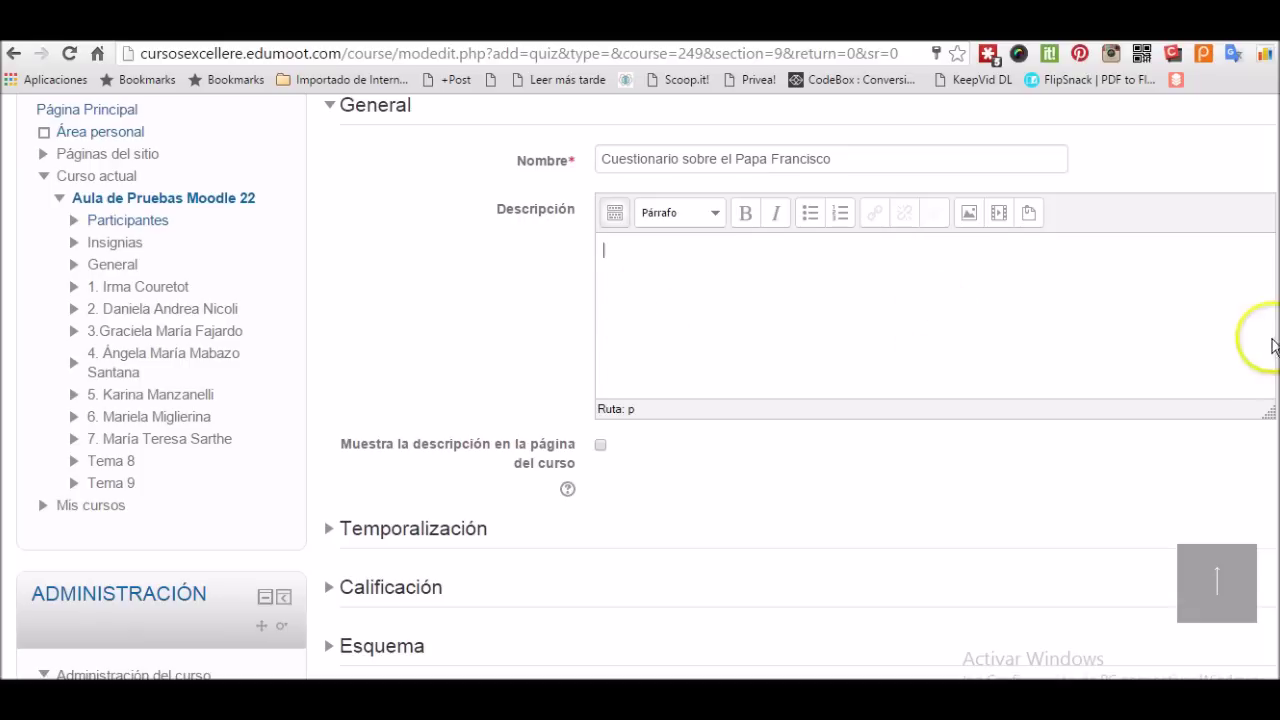
pyautogui.click(633, 336)
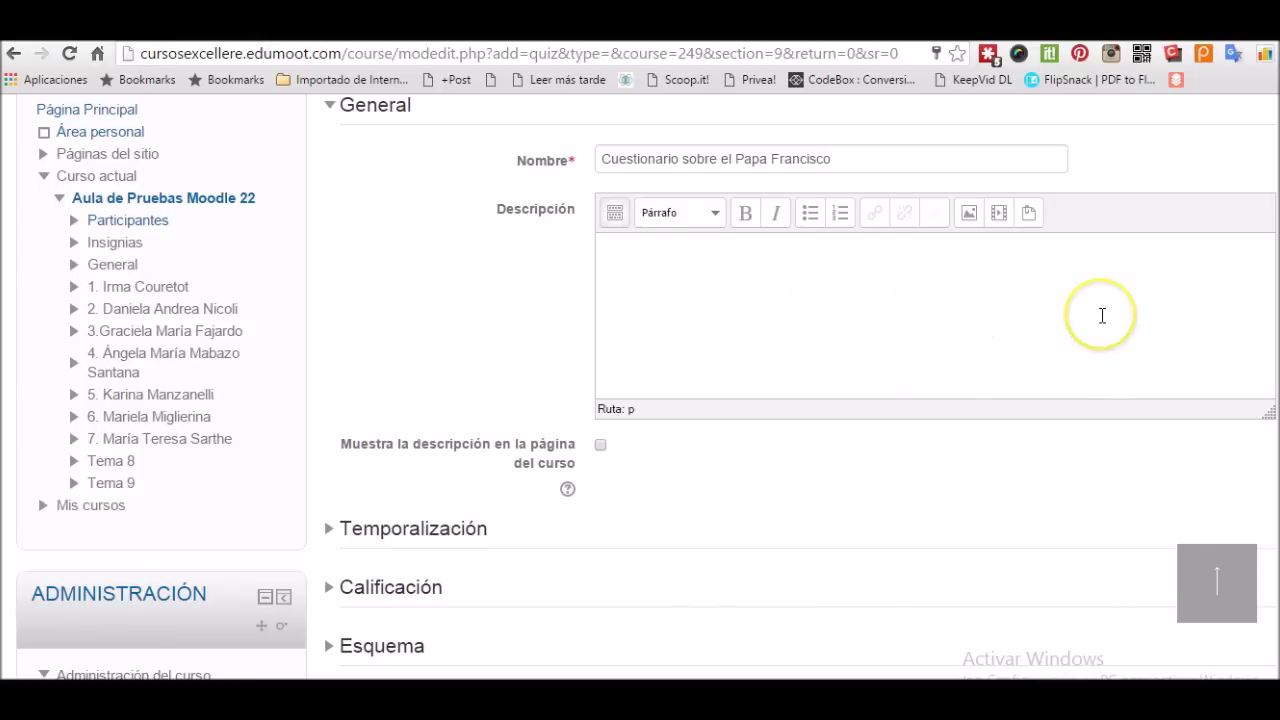
pyautogui.scroll(-1, 786, 289)
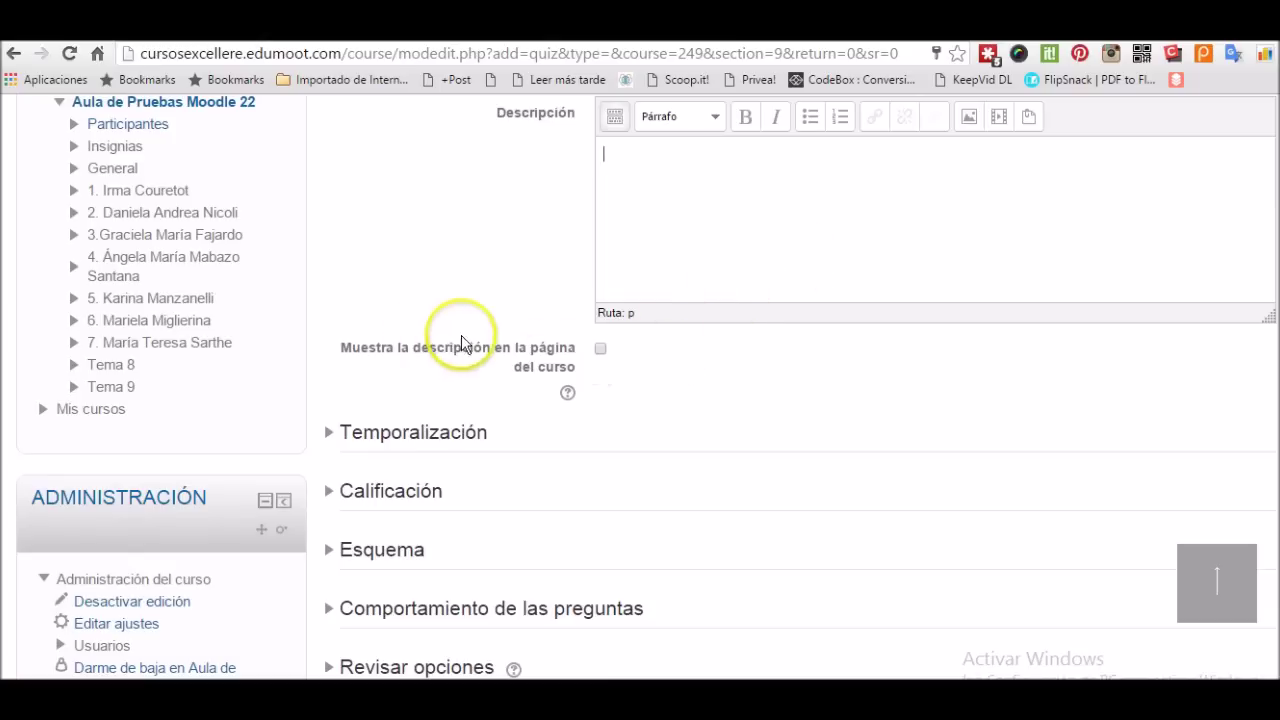
pyautogui.click(600, 349)
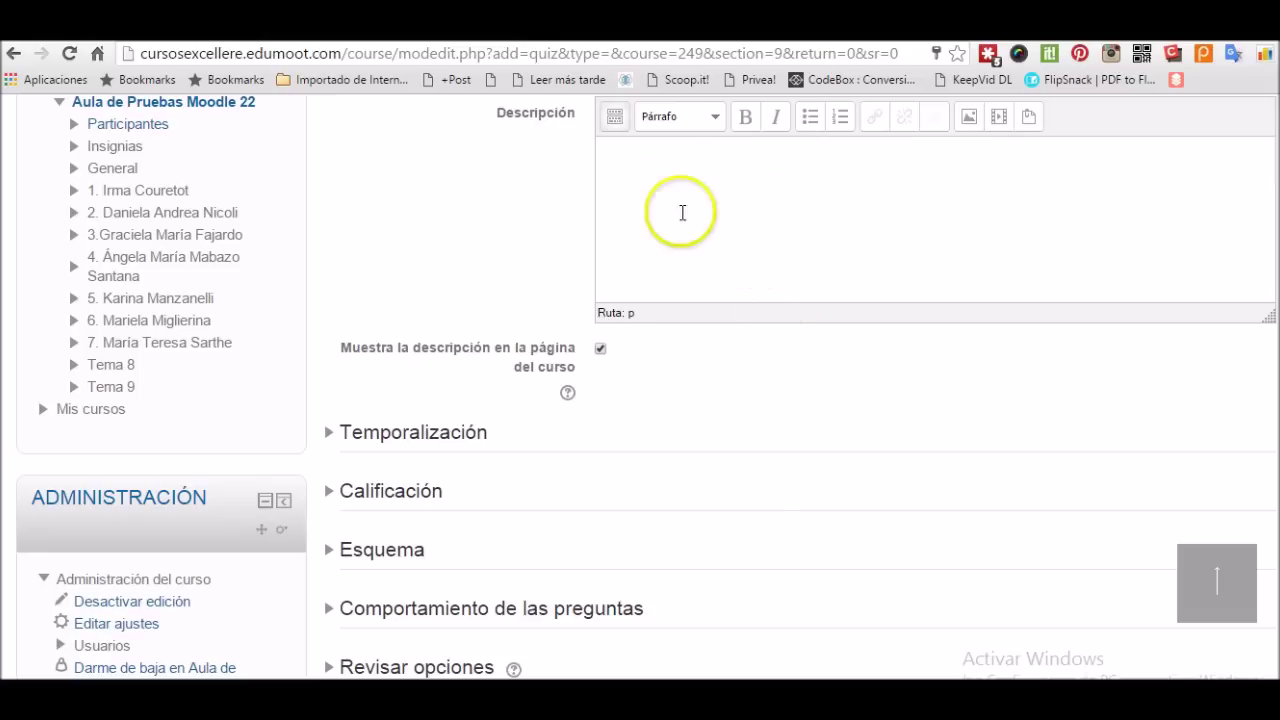
pyautogui.click(600, 349)
pyautogui.click(674, 228)
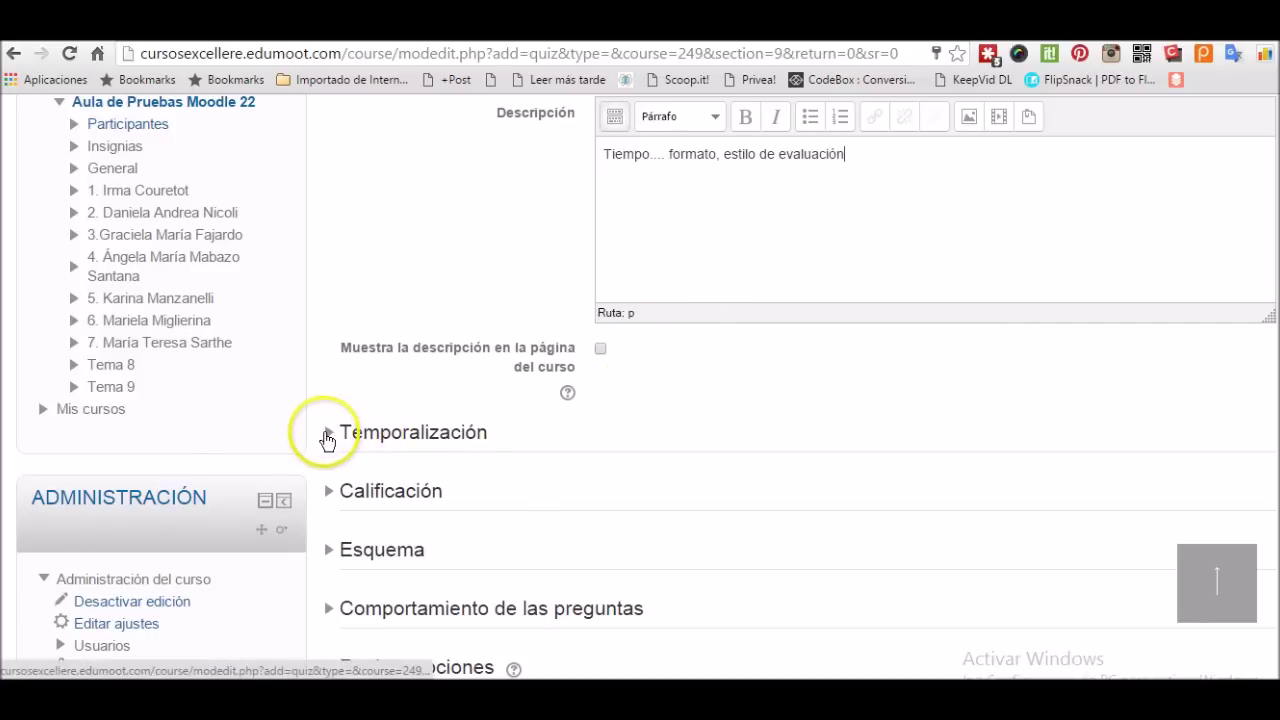
# Step: Enable the quiz's opening and closing dates under Temporalización and set the closing month to febrero
pyautogui.click(328, 438)
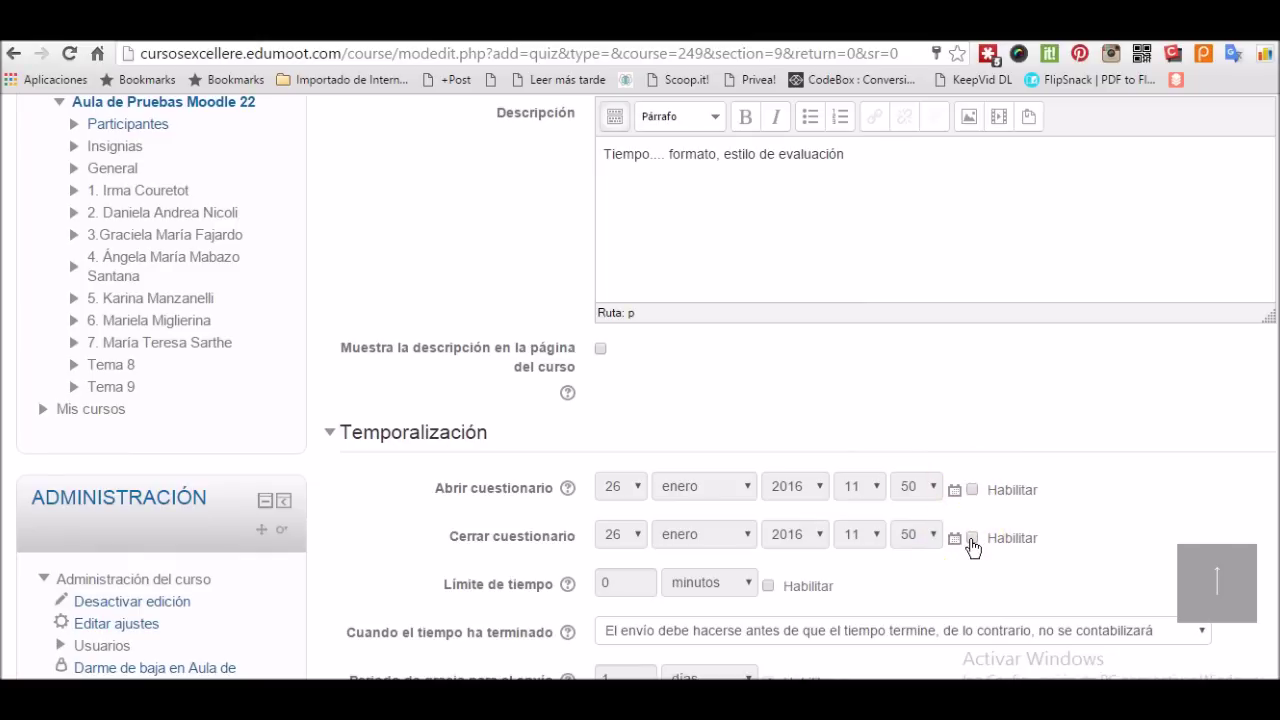
pyautogui.click(972, 489)
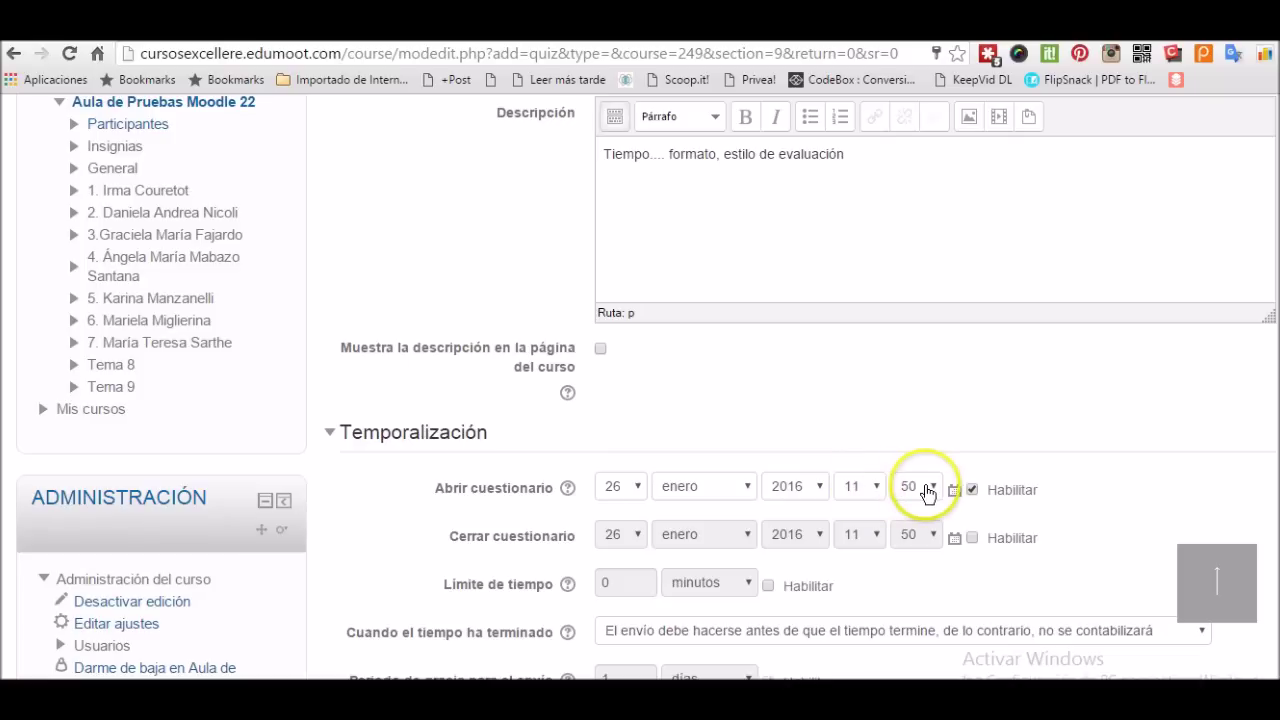
pyautogui.click(972, 539)
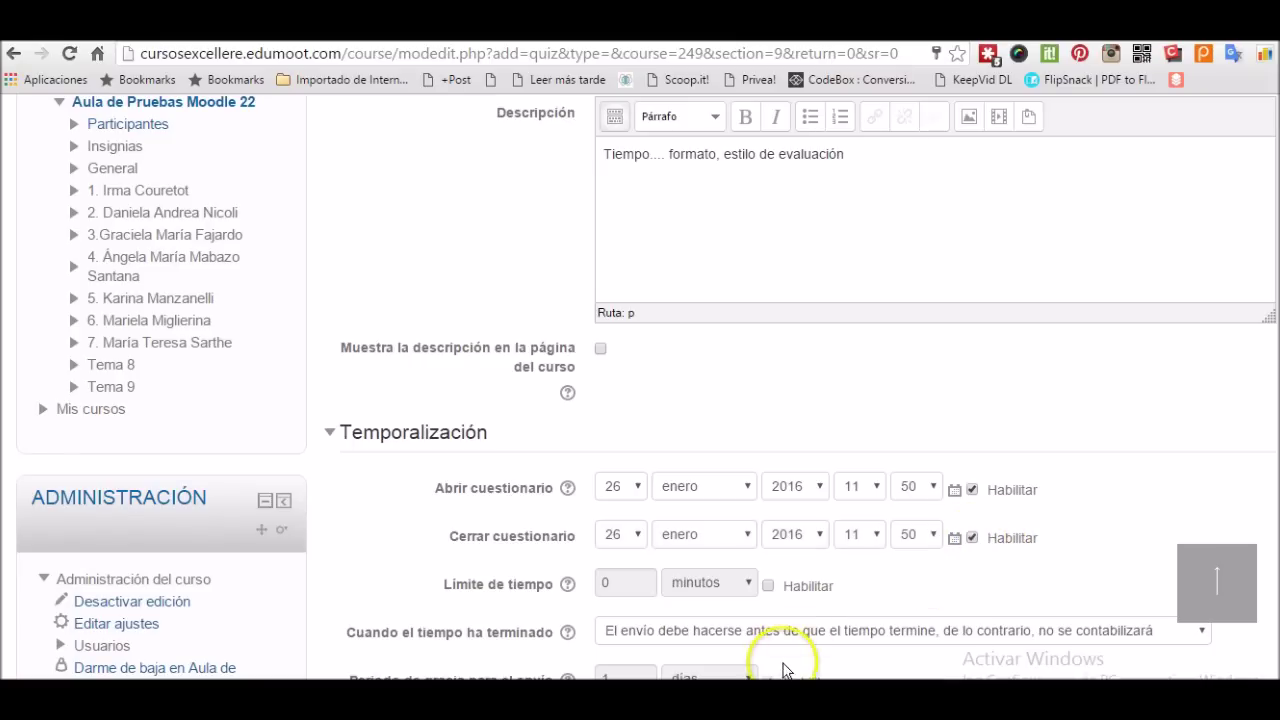
pyautogui.click(636, 536)
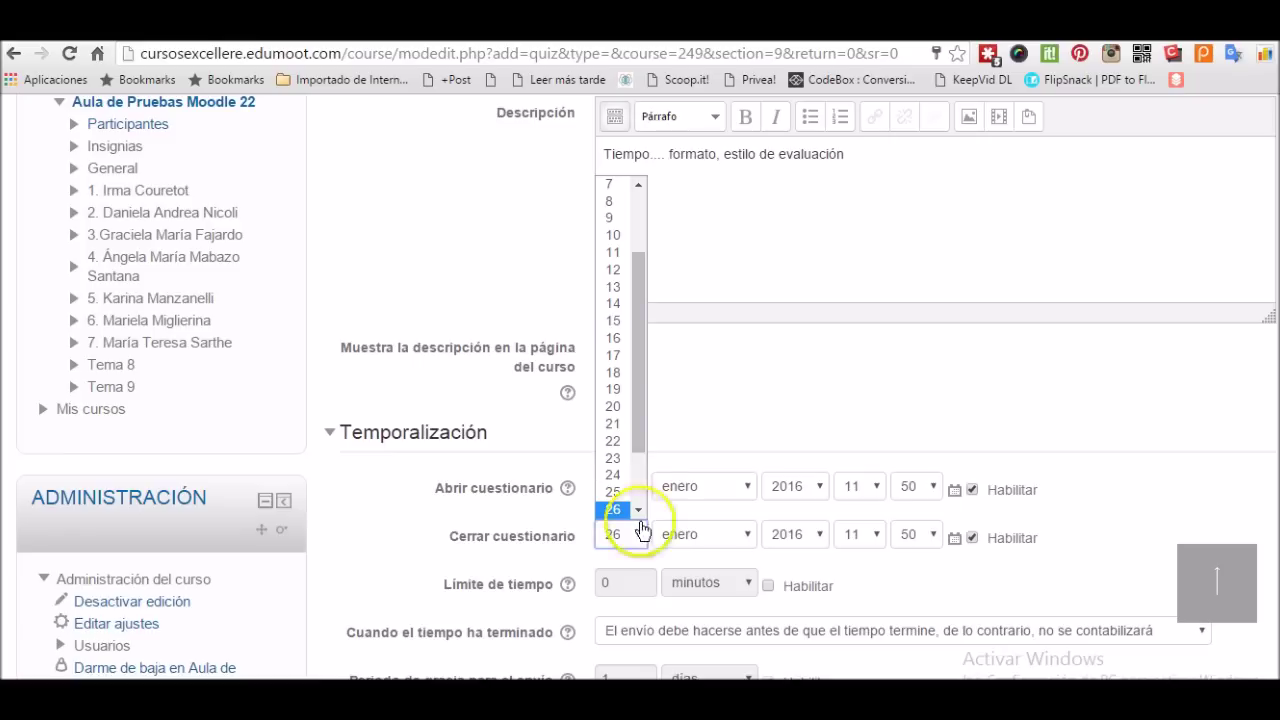
pyautogui.click(641, 540)
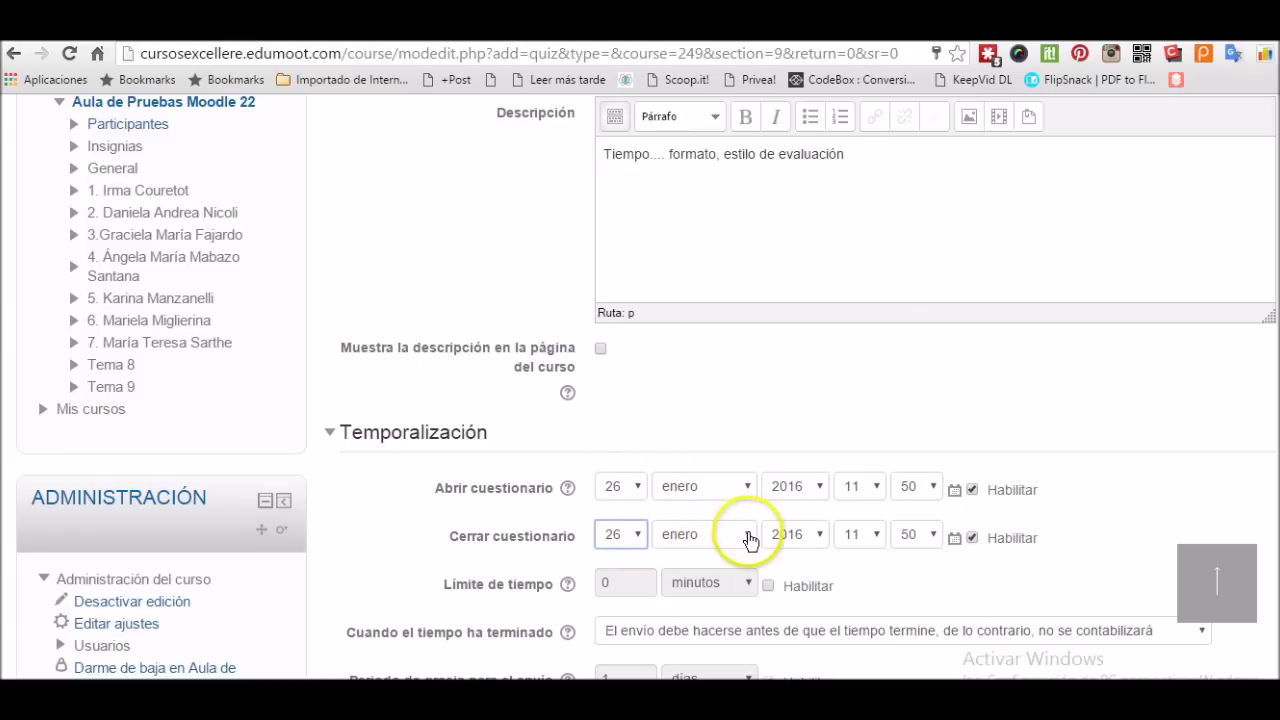
pyautogui.click(748, 540)
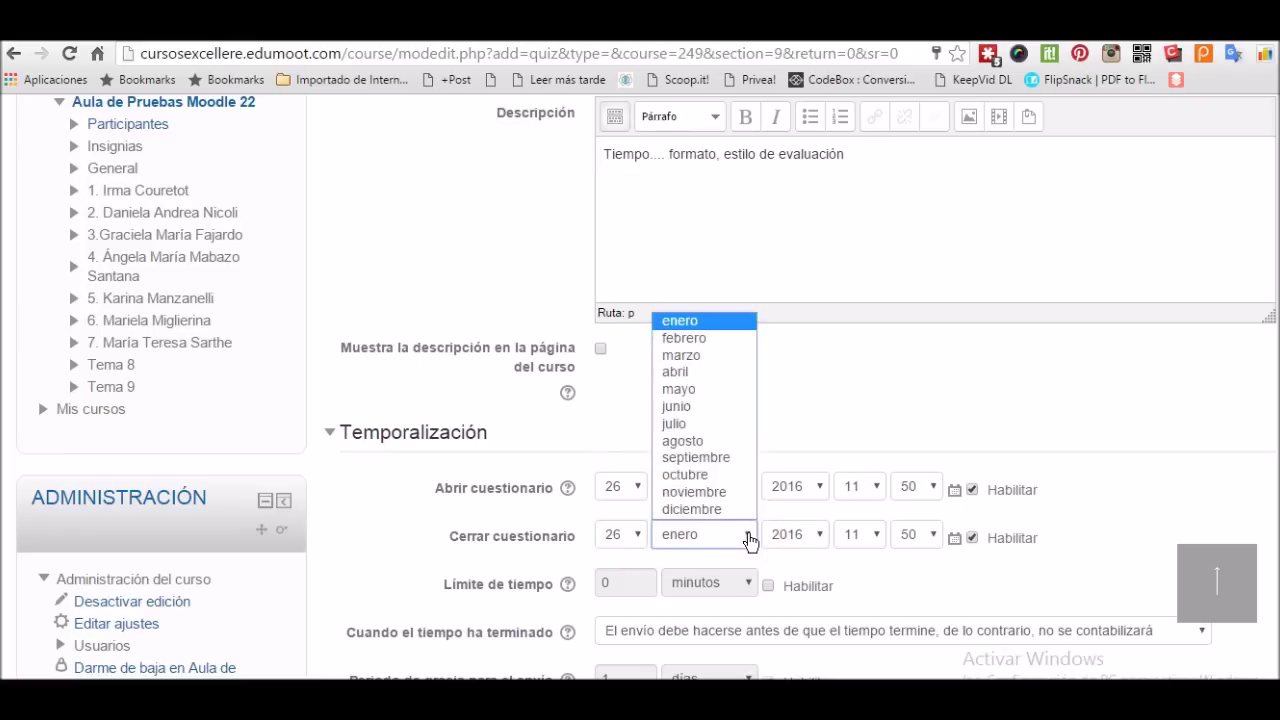
pyautogui.click(712, 342)
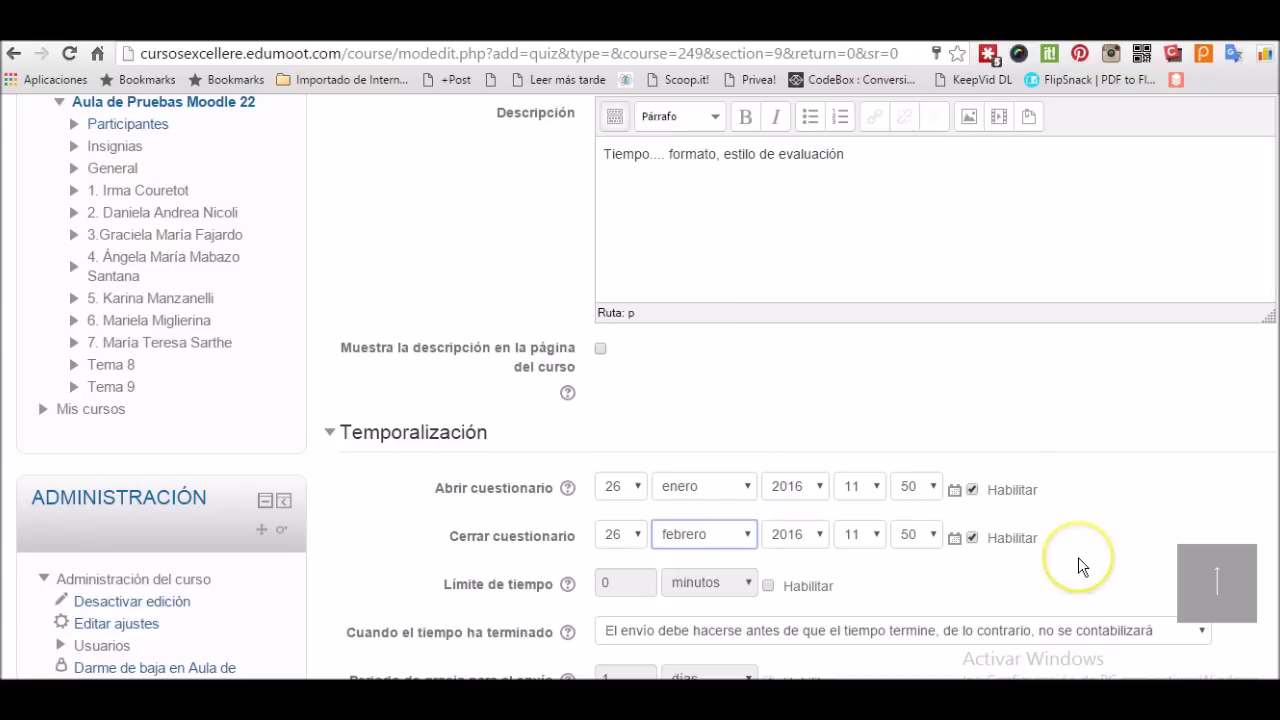
# Step: Enable the quiz time limit and set it to 30 minutos
pyautogui.scroll(-2, 1078, 557)
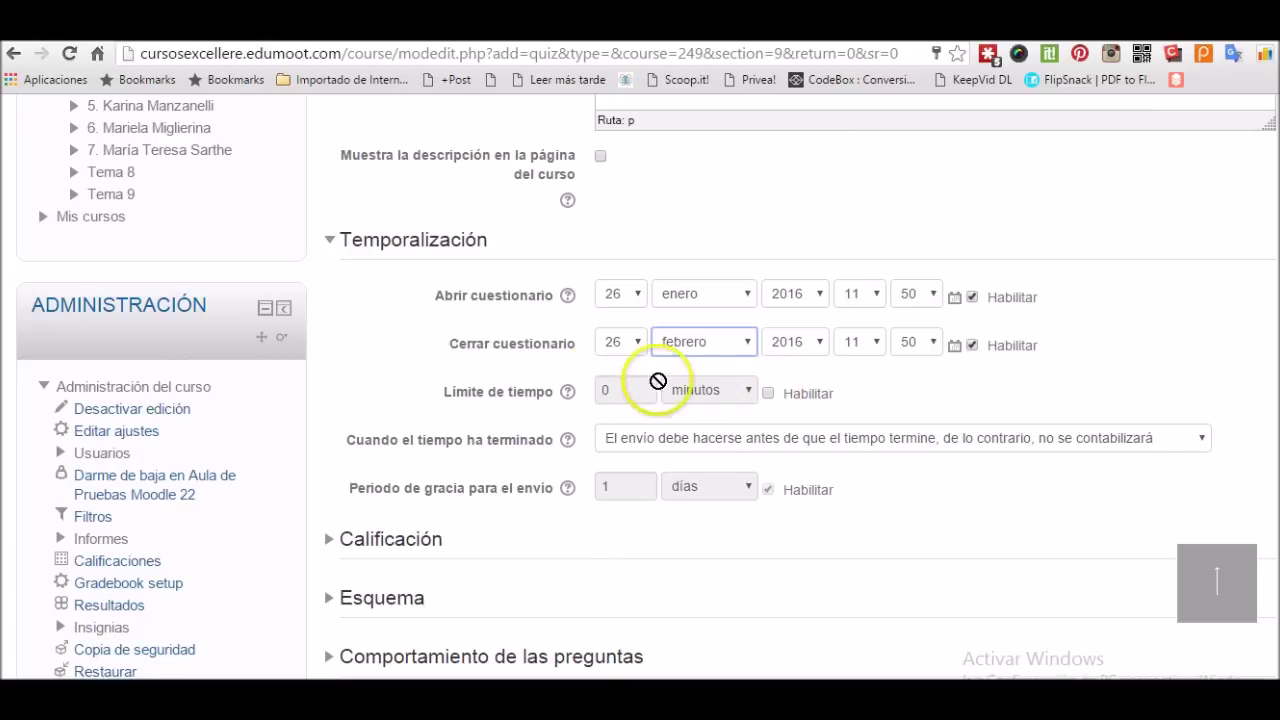
pyautogui.click(767, 394)
pyautogui.moveTo(617, 388); pyautogui.dragTo(540, 392)
pyautogui.click(549, 394)
pyautogui.write('30')
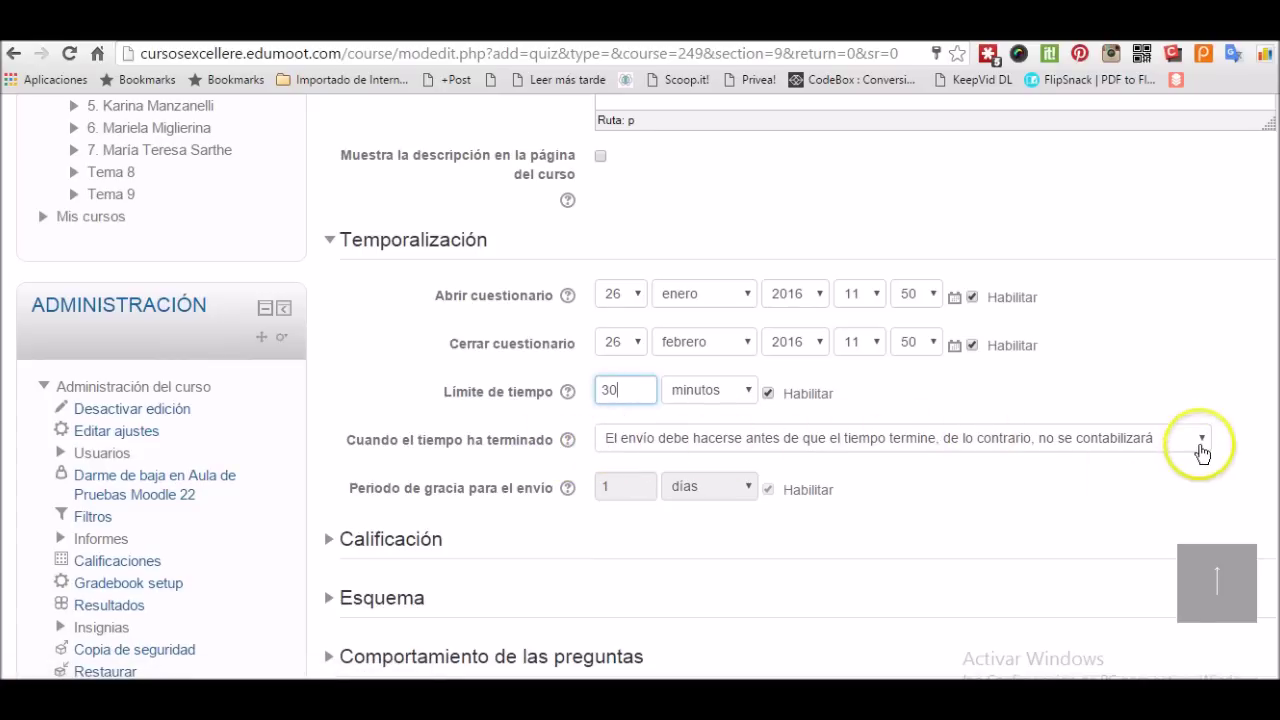
# Step: Set the behaviour when time has run out to "El envío se realiza automáticamente"
pyautogui.click(1203, 446)
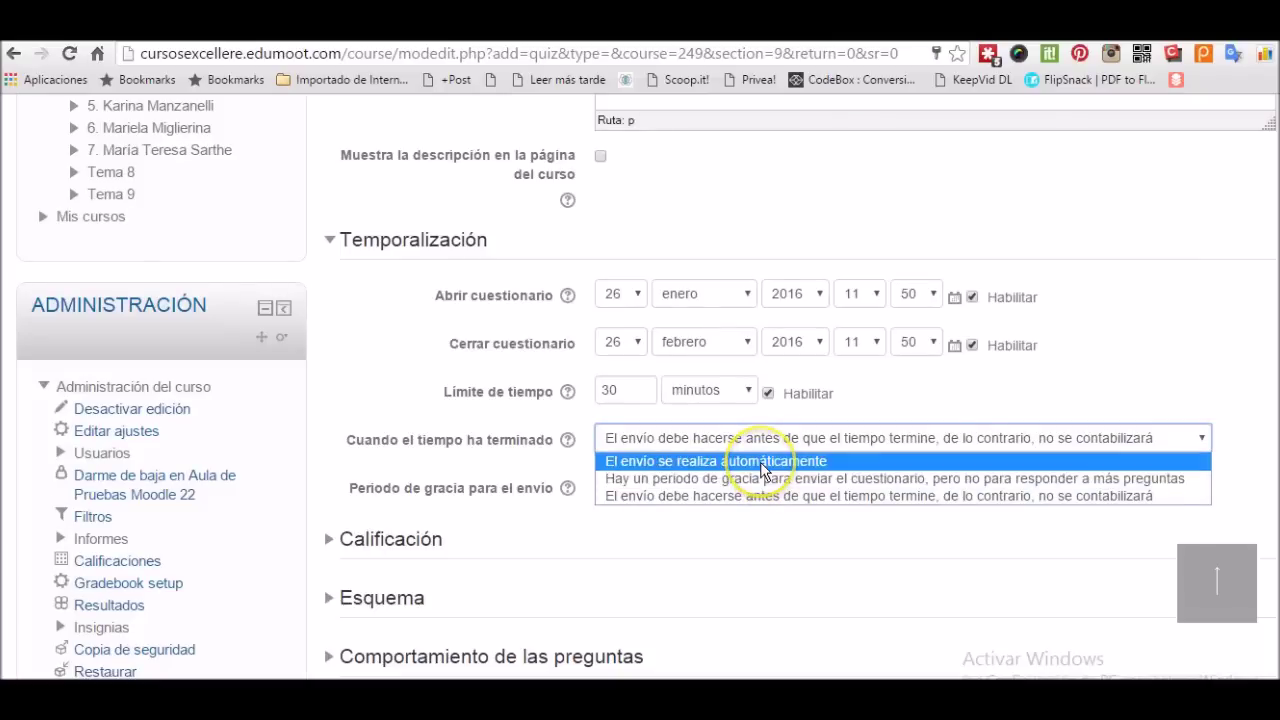
pyautogui.click(763, 462)
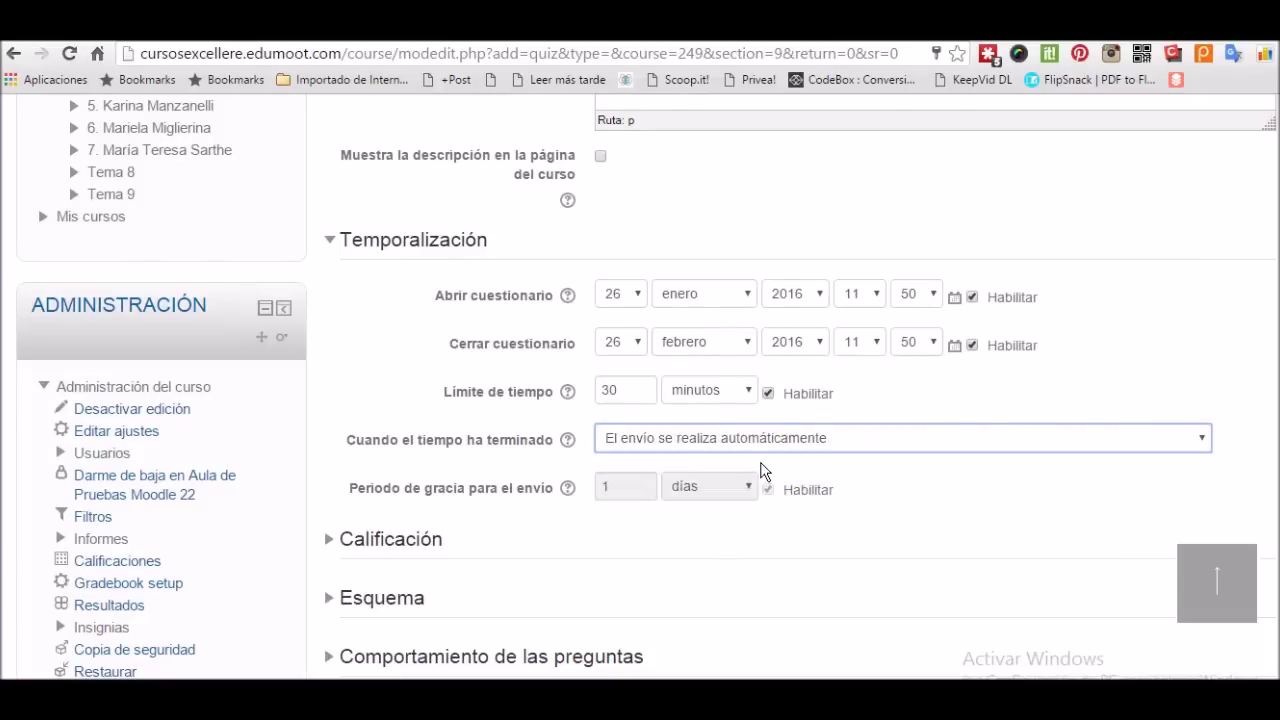
pyautogui.click(1024, 509)
# Step: Expand the Calificación settings and review the help and available options for Categoría de calificación
pyautogui.click(332, 541)
pyautogui.scroll(-2, 737, 543)
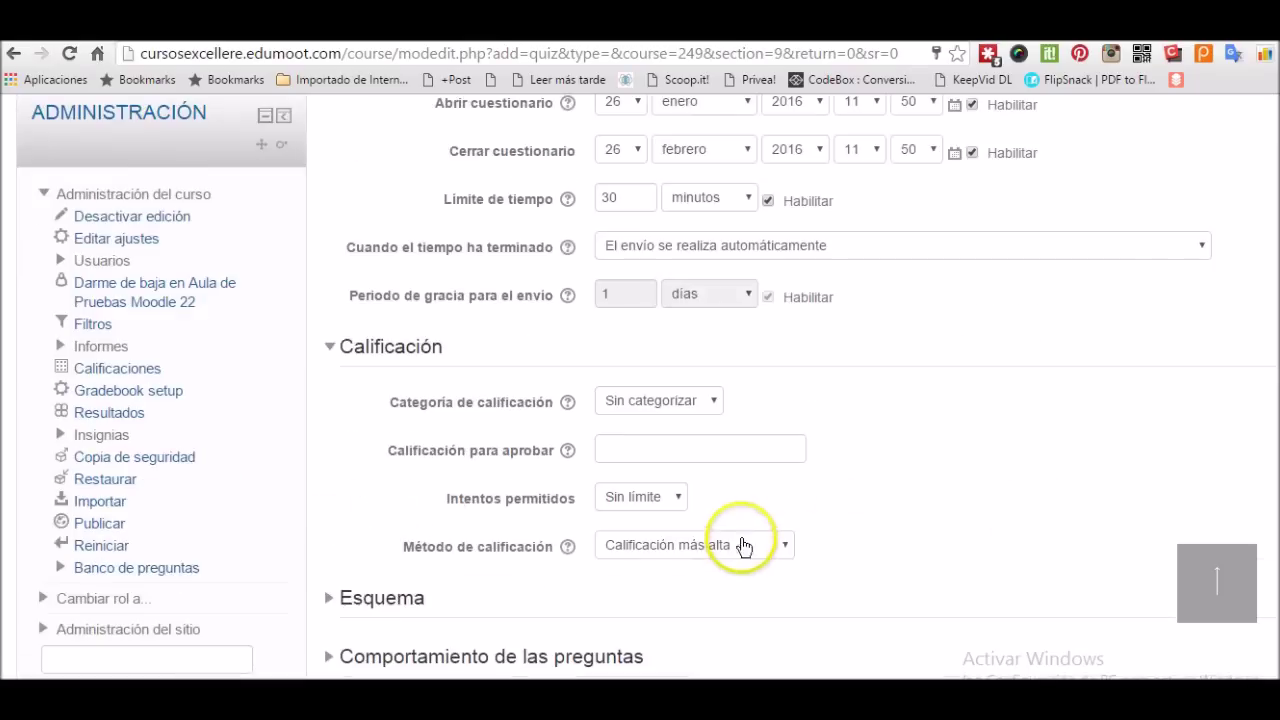
pyautogui.click(567, 403)
pyautogui.click(569, 403)
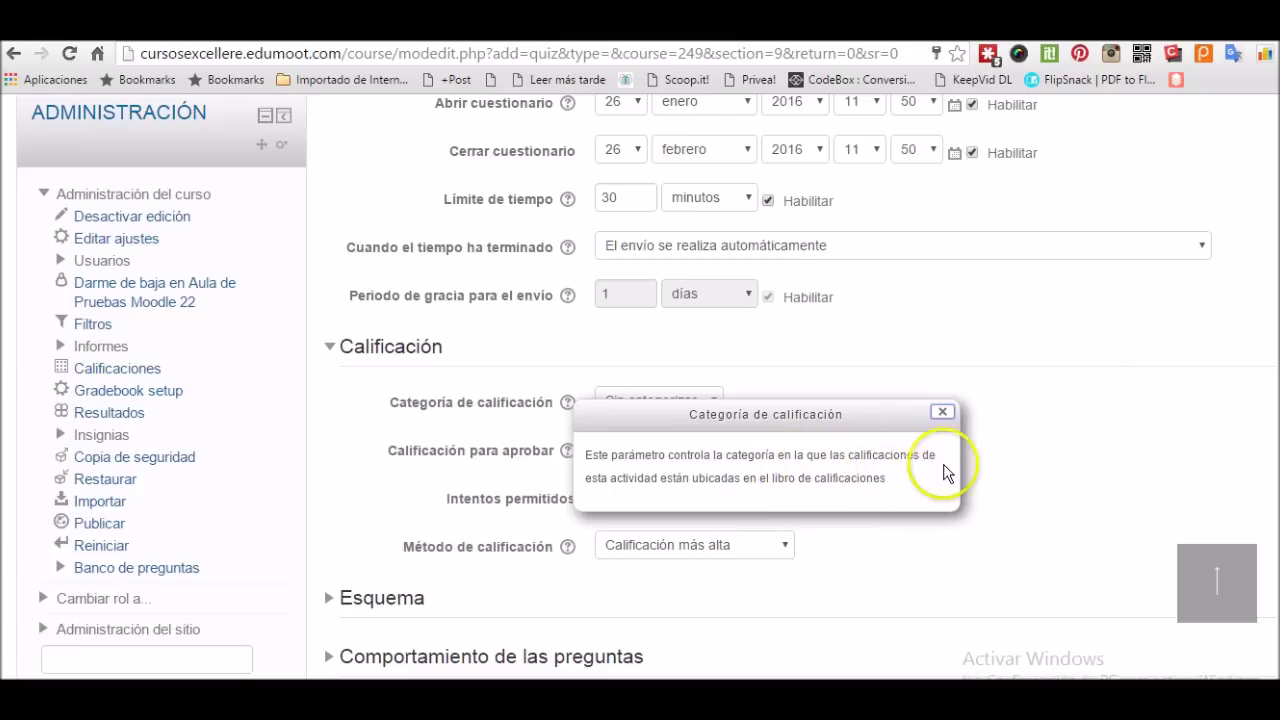
pyautogui.click(942, 412)
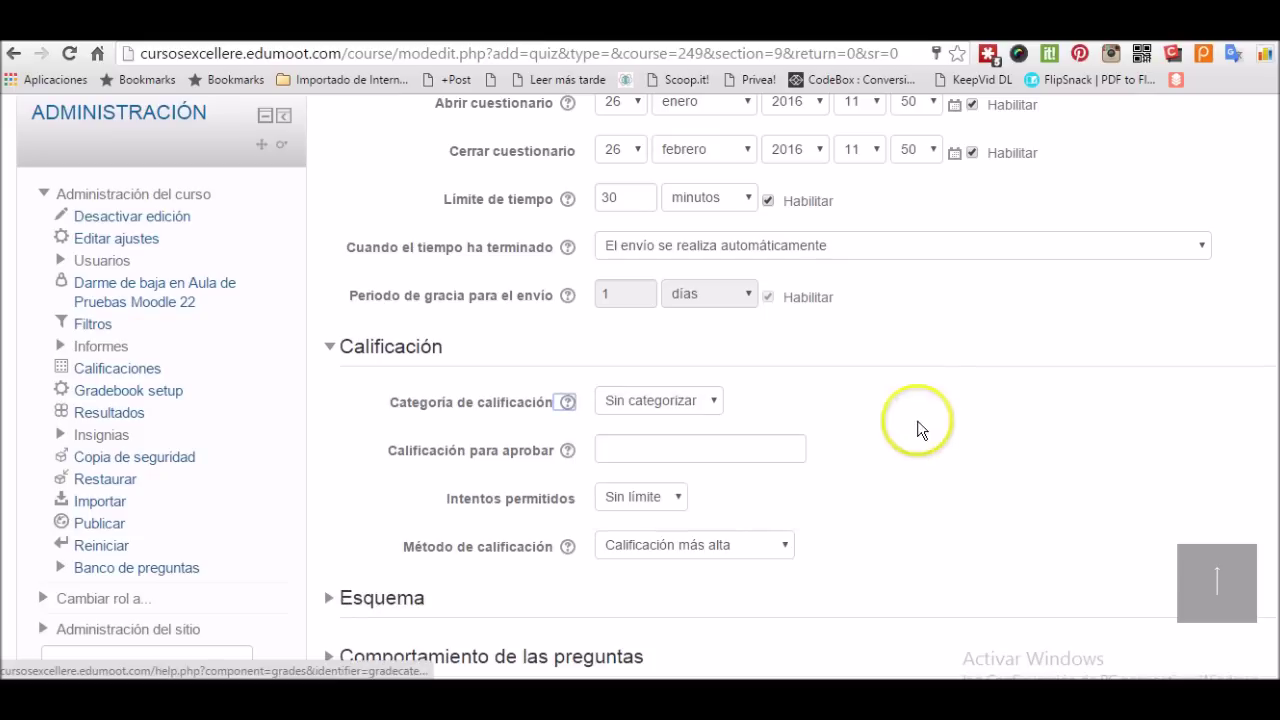
pyautogui.click(714, 405)
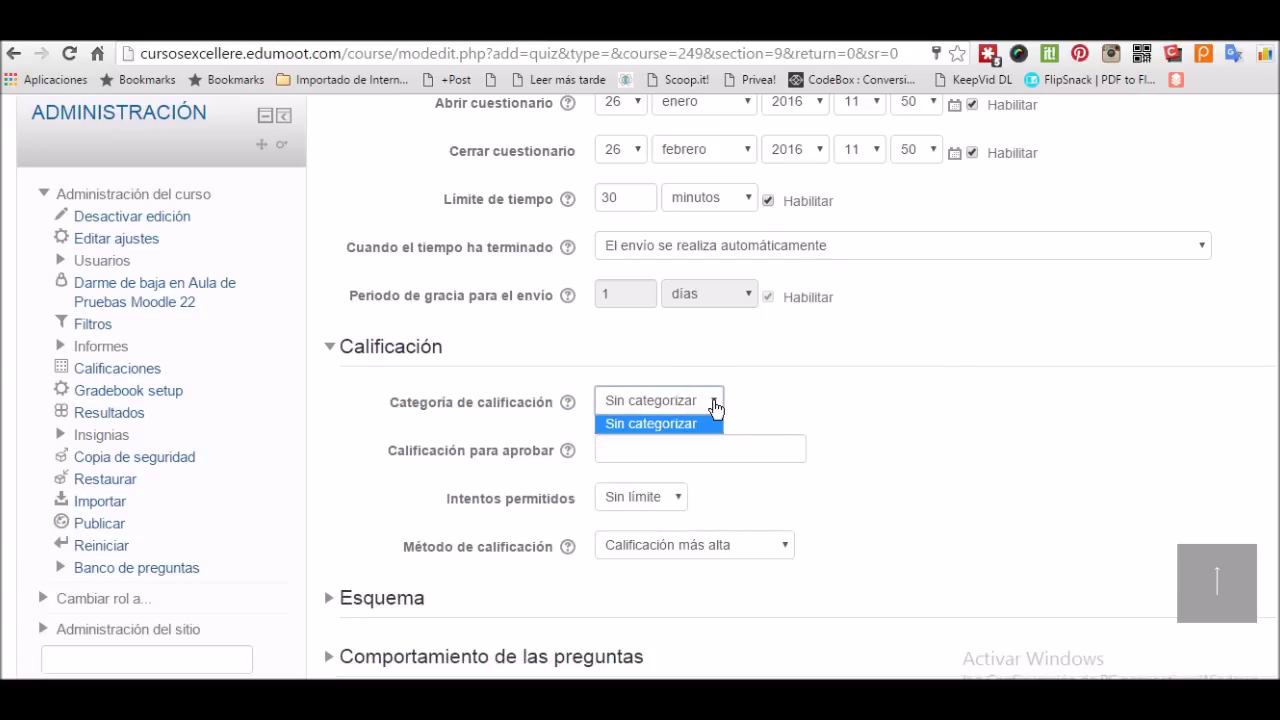
pyautogui.click(714, 405)
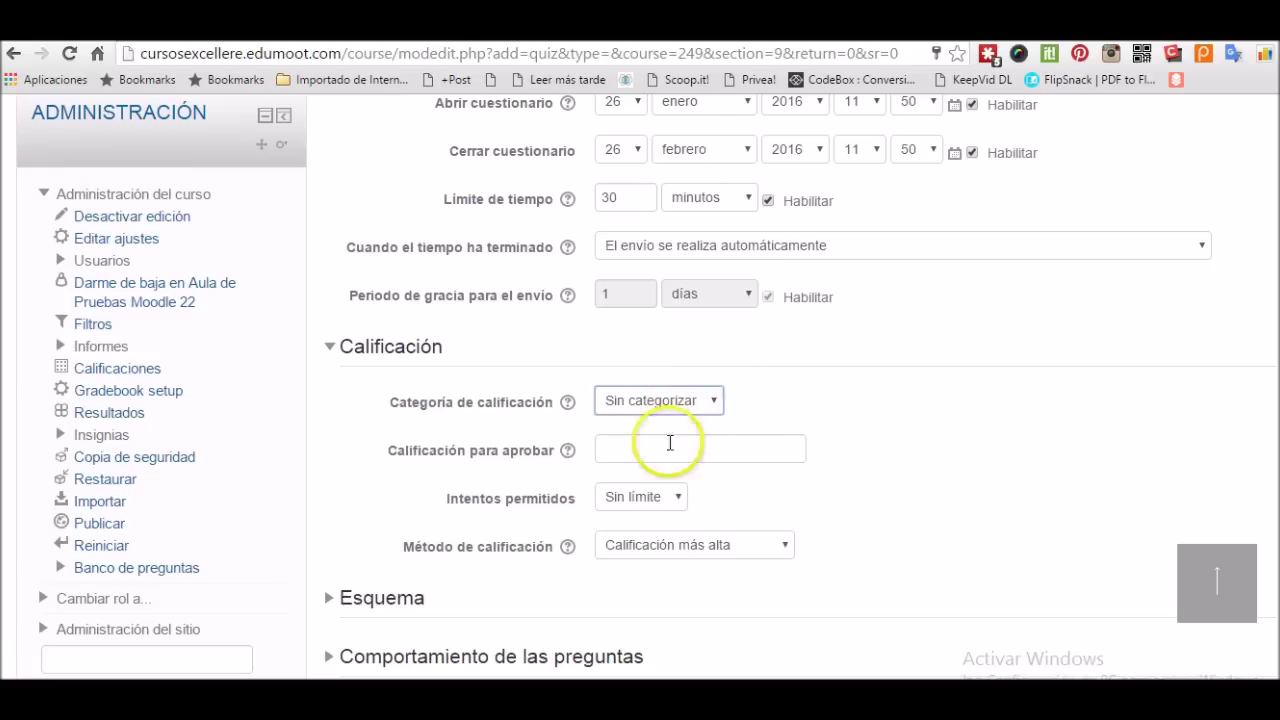
# Step: Check the help for Calificación para aprobar and set the passing grade to 70
pyautogui.click(567, 455)
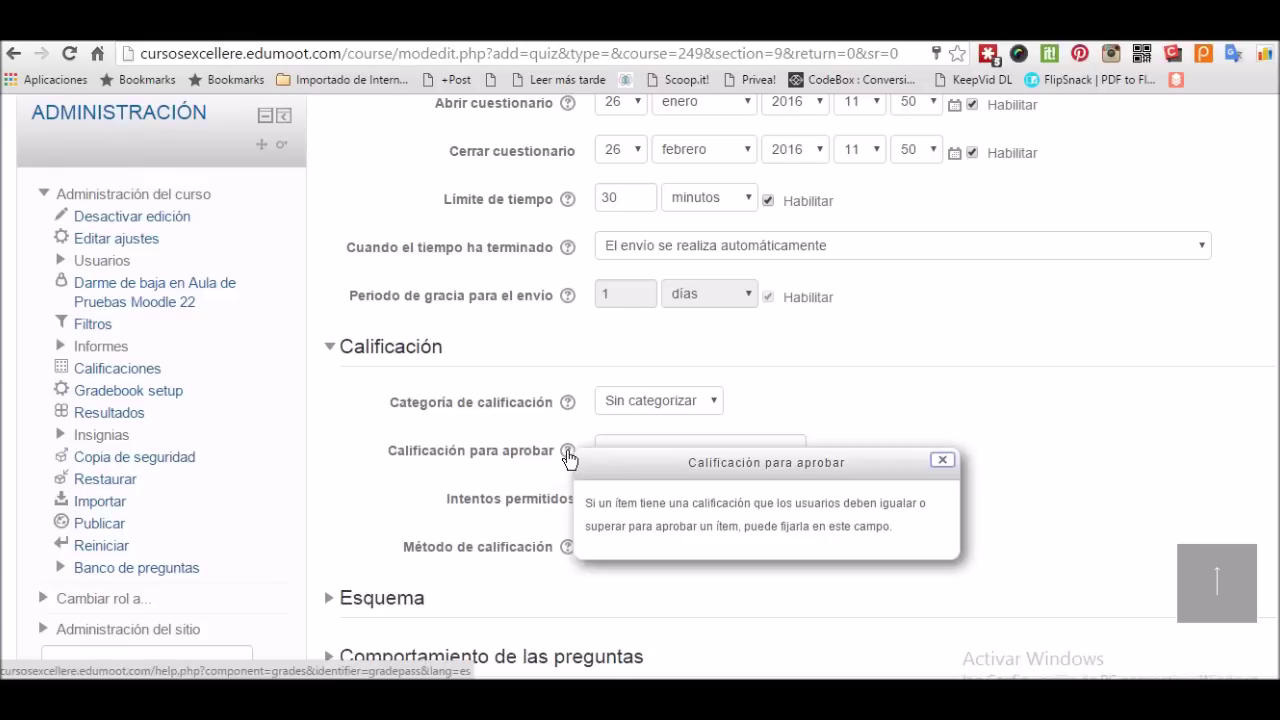
pyautogui.click(942, 459)
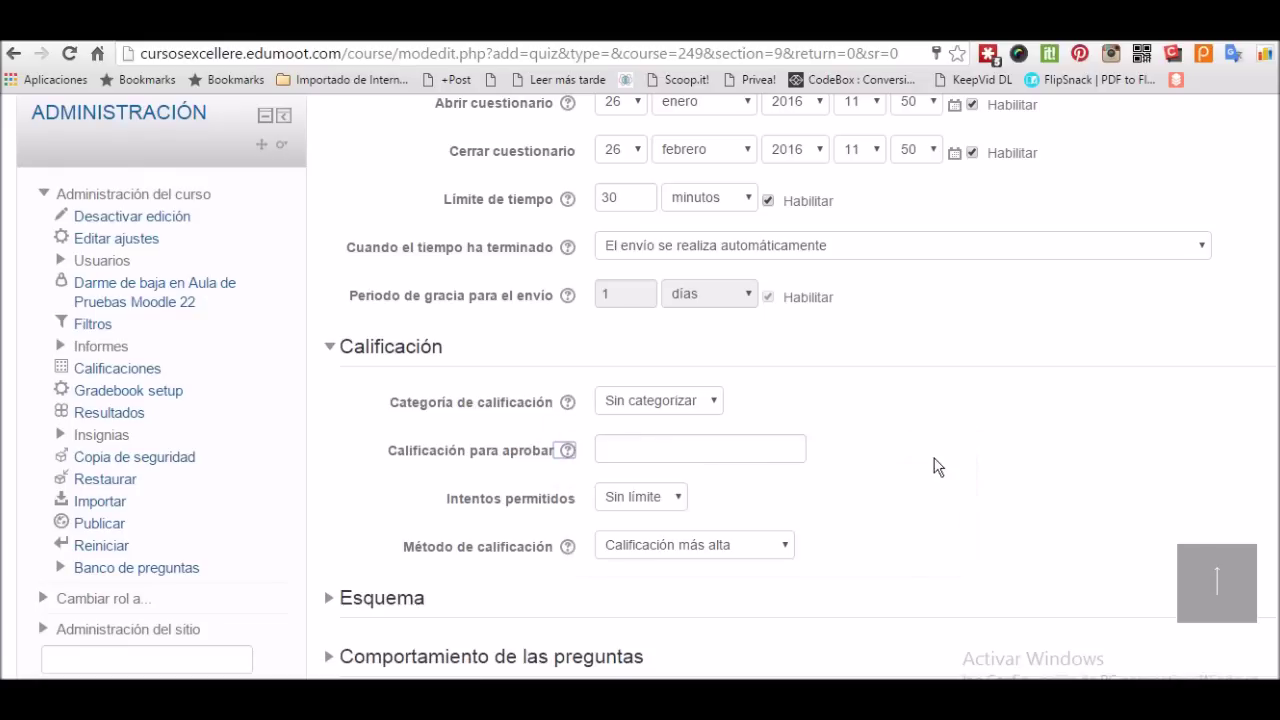
pyautogui.click(685, 452)
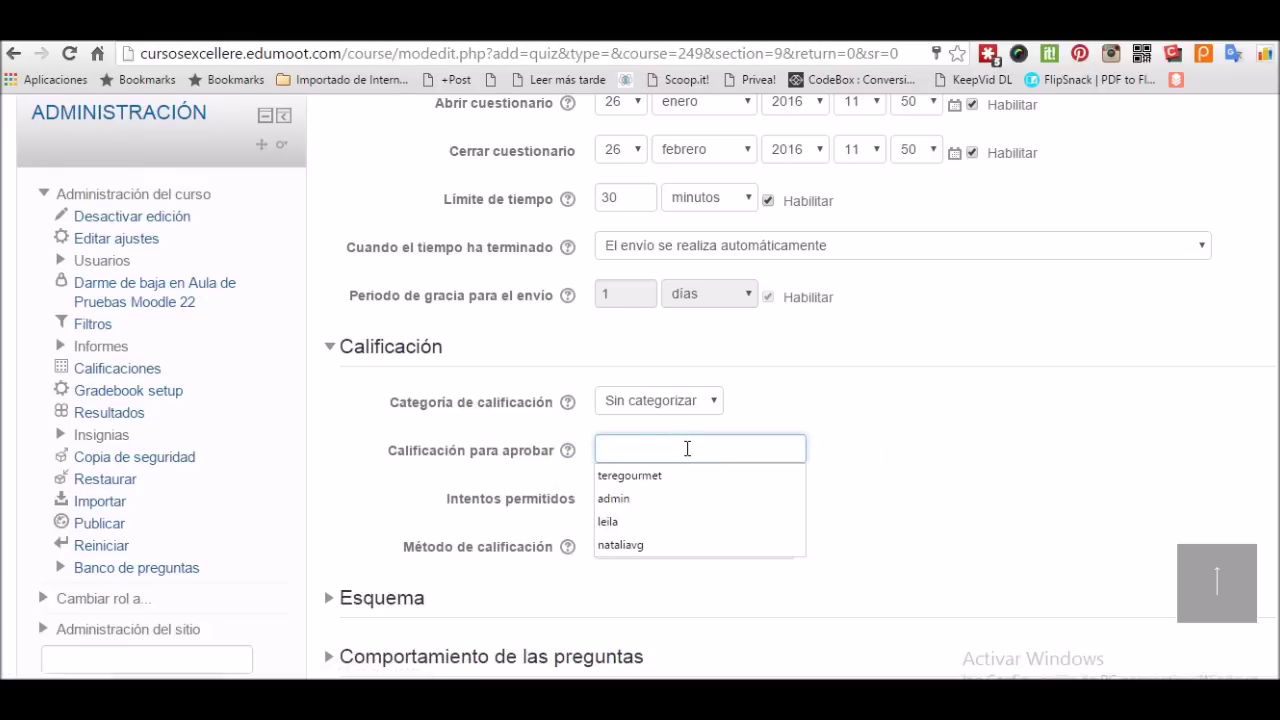
pyautogui.click(700, 450)
pyautogui.write('3')
pyautogui.press('BackSpace')
pyautogui.click(687, 445)
pyautogui.write('70')
pyautogui.click(541, 421)
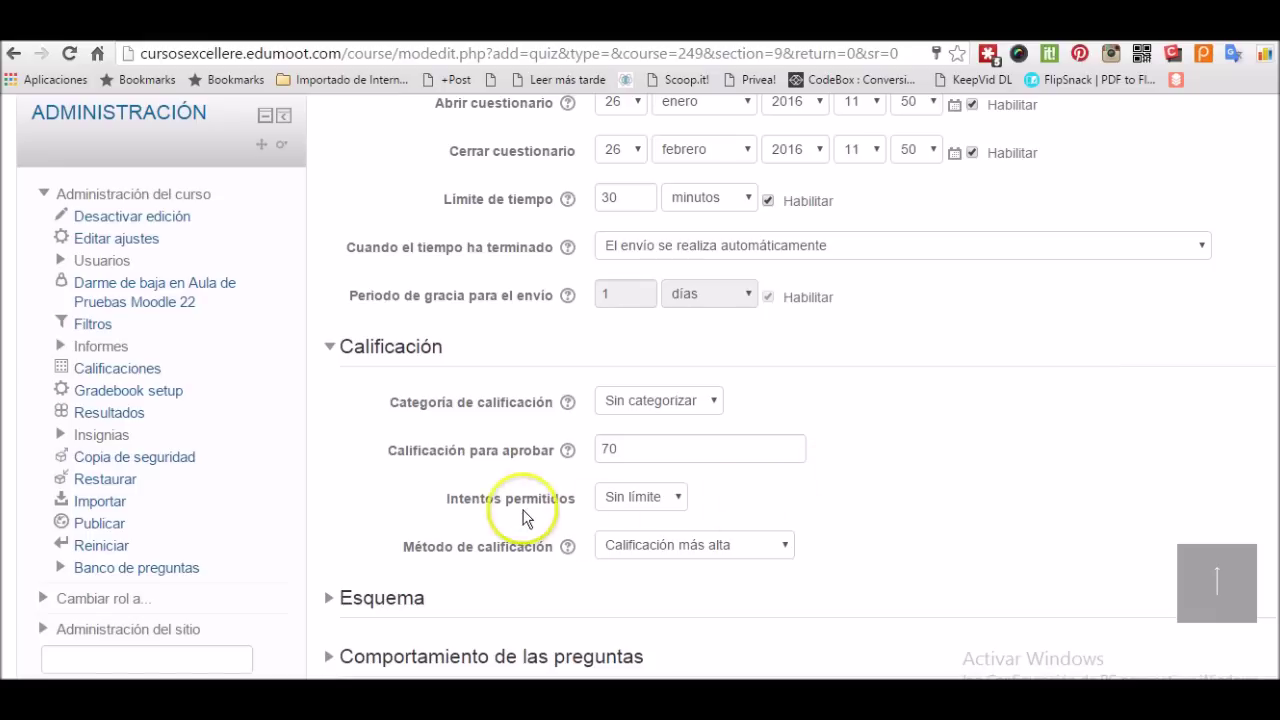
# Step: Set Intentos permitidos to 3 and choose "Calificación más alta" as the Método de calificación
pyautogui.click(679, 505)
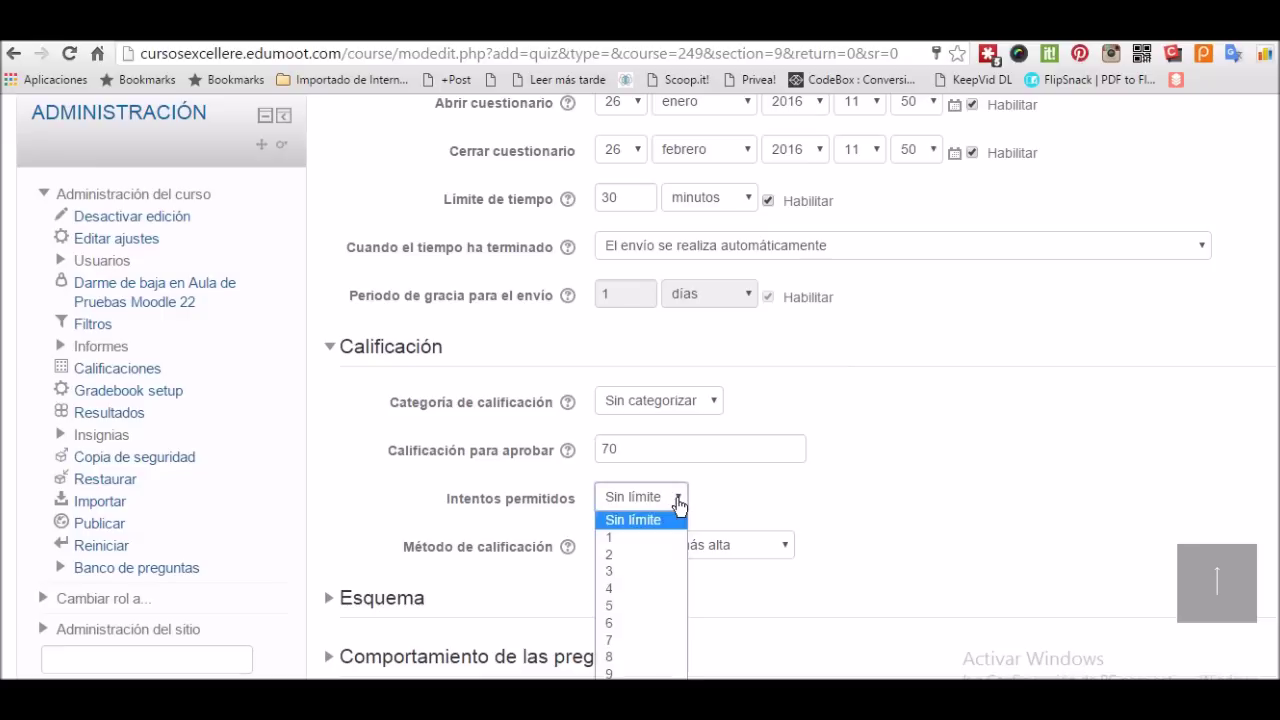
pyautogui.click(644, 569)
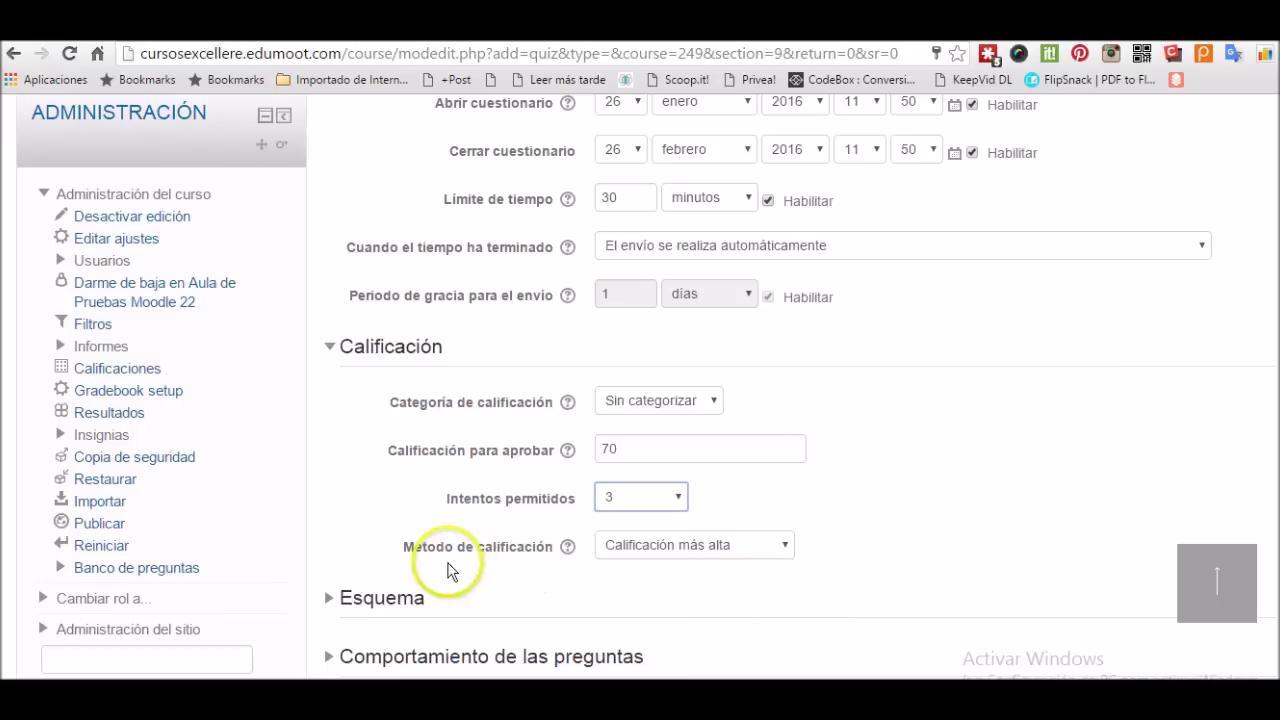
pyautogui.click(783, 549)
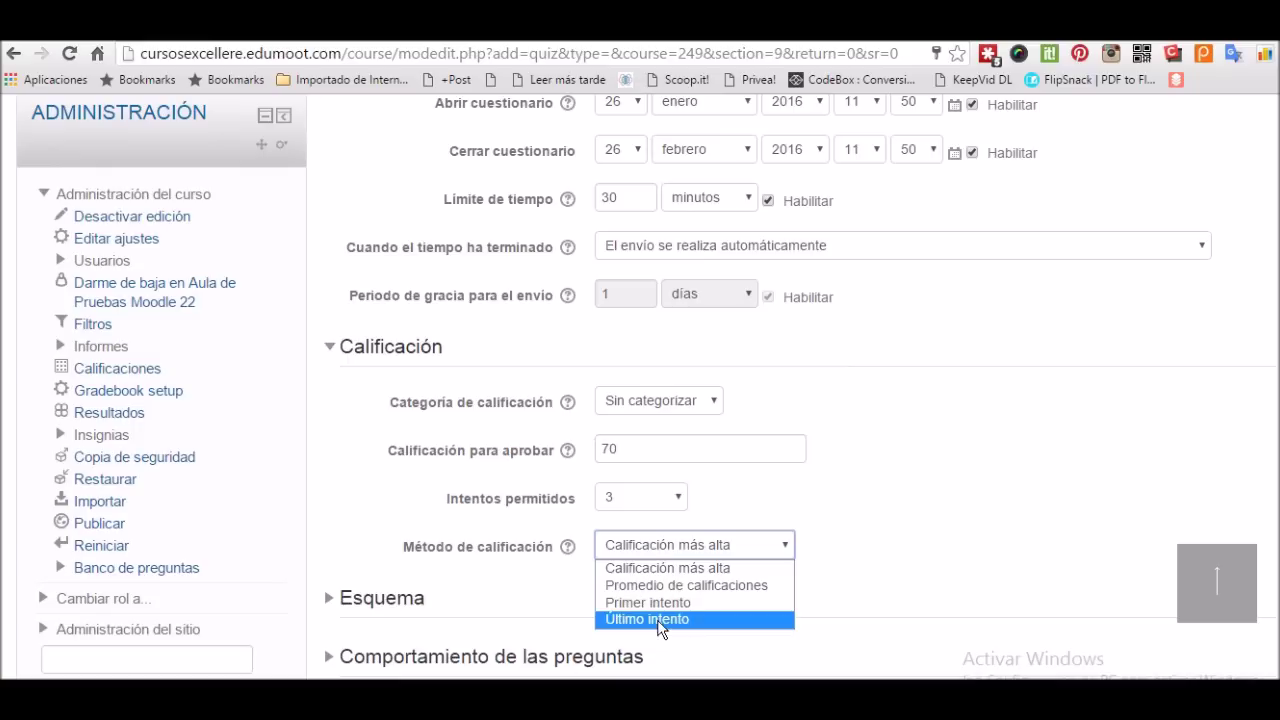
pyautogui.click(659, 567)
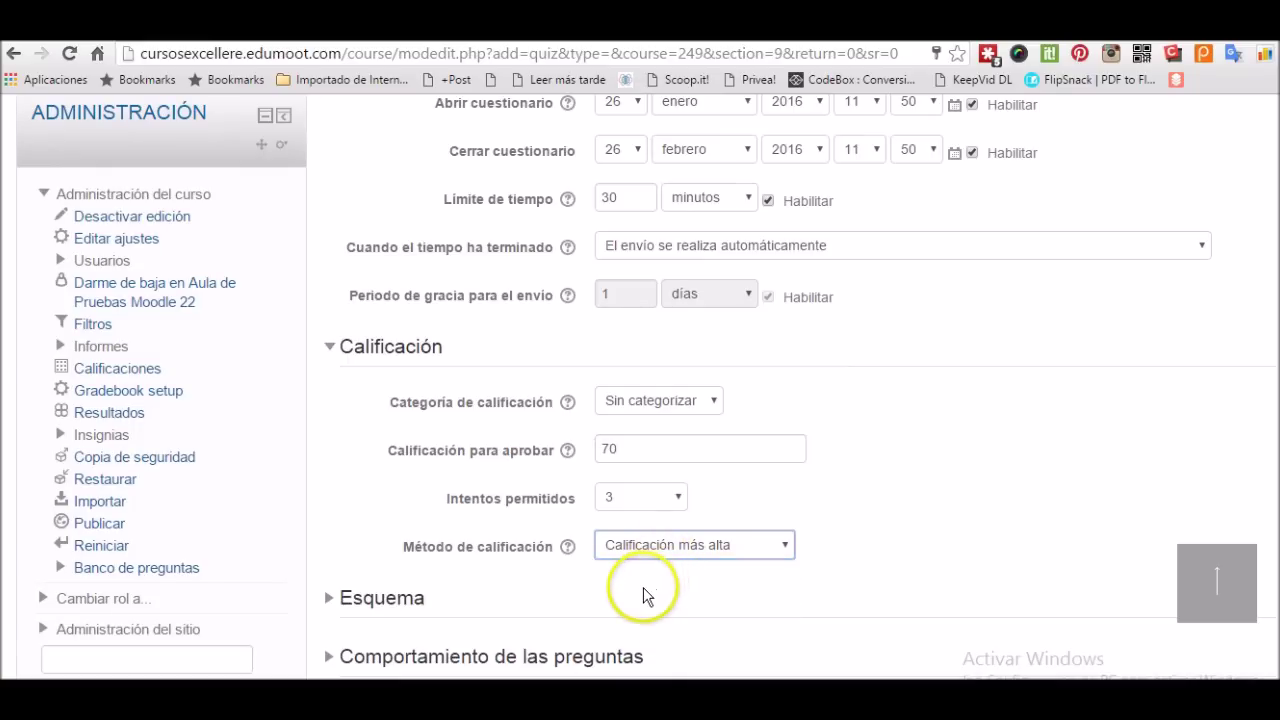
# Step: Expand the Esquema settings and set Página nueva to "Cada 4 preguntas"
pyautogui.scroll(-2, 686, 590)
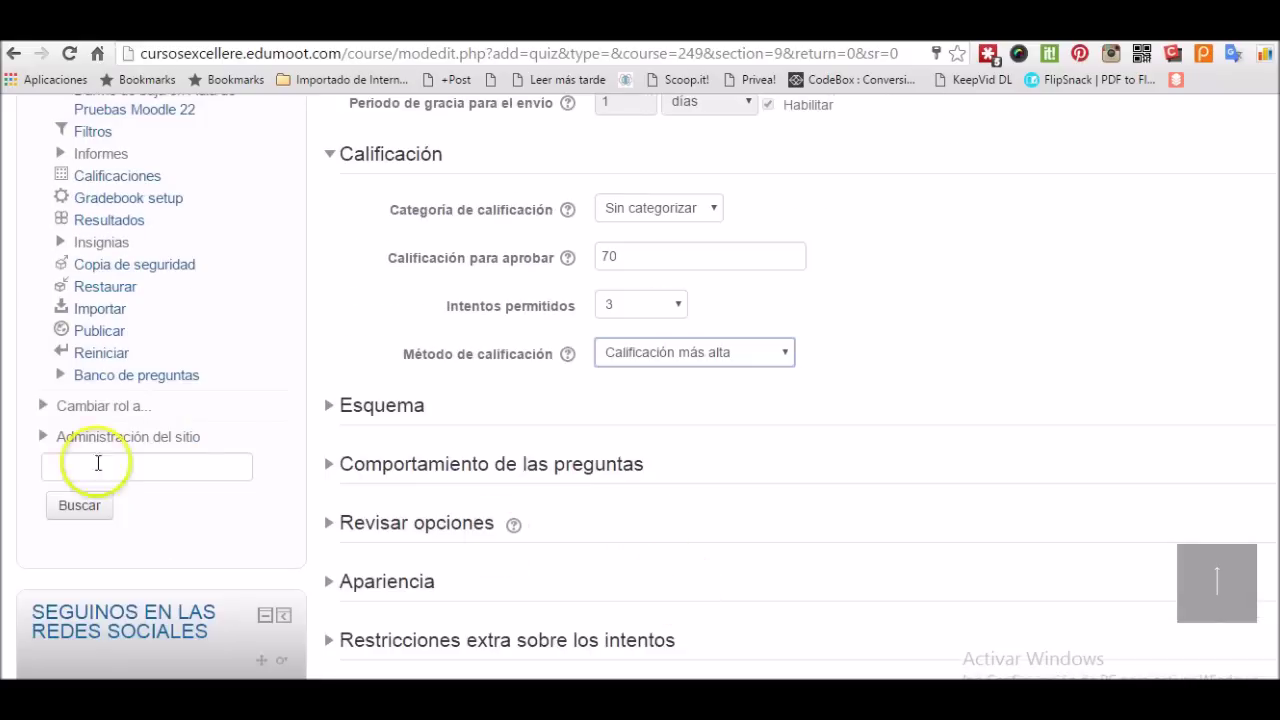
pyautogui.click(338, 408)
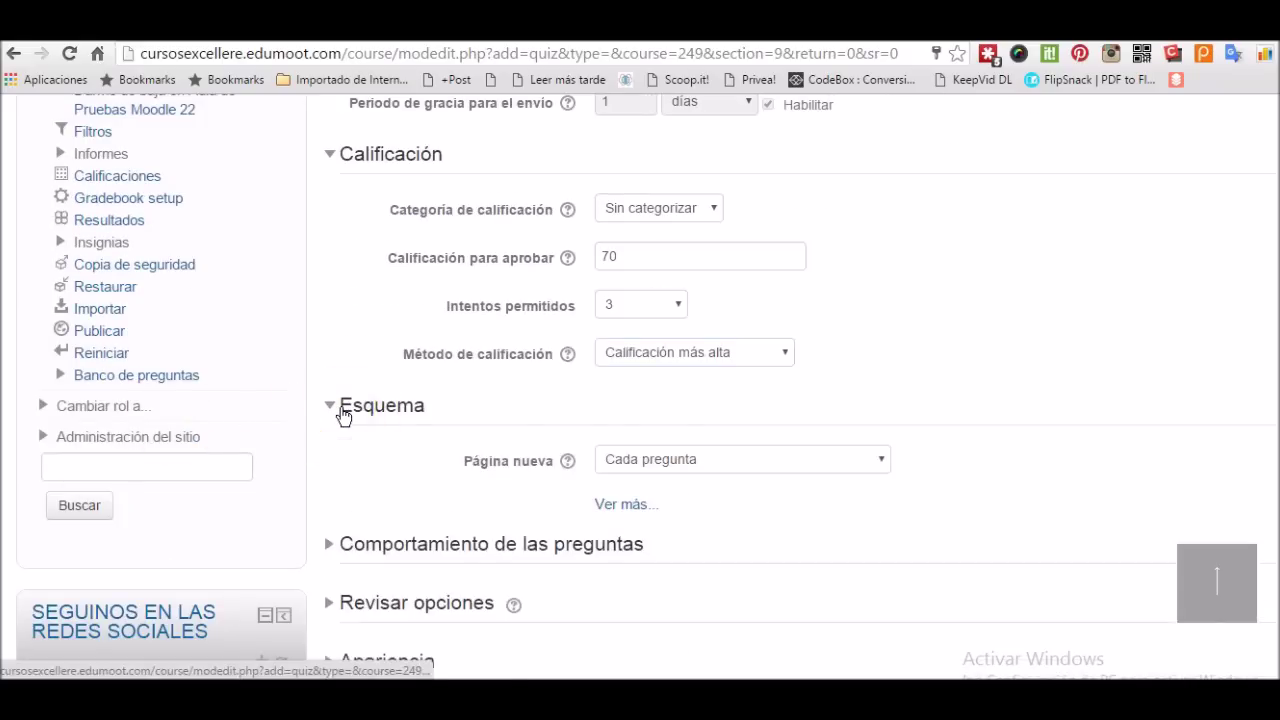
pyautogui.click(882, 464)
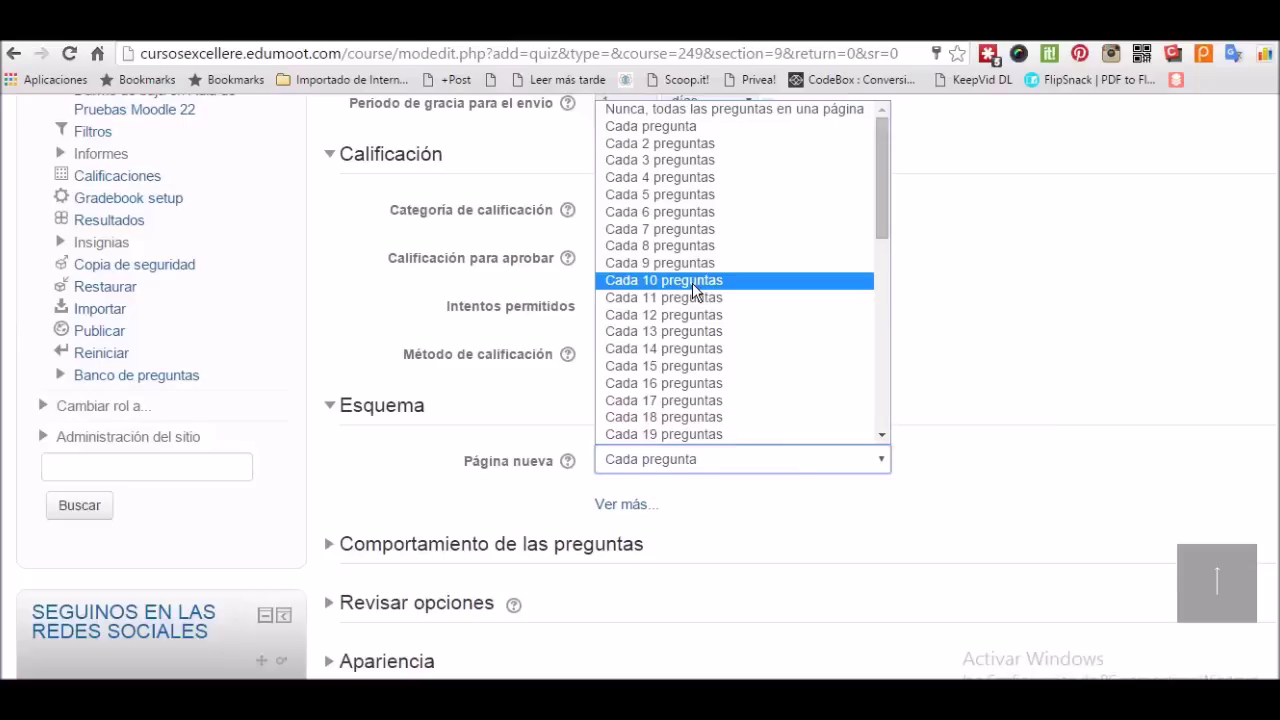
pyautogui.click(723, 176)
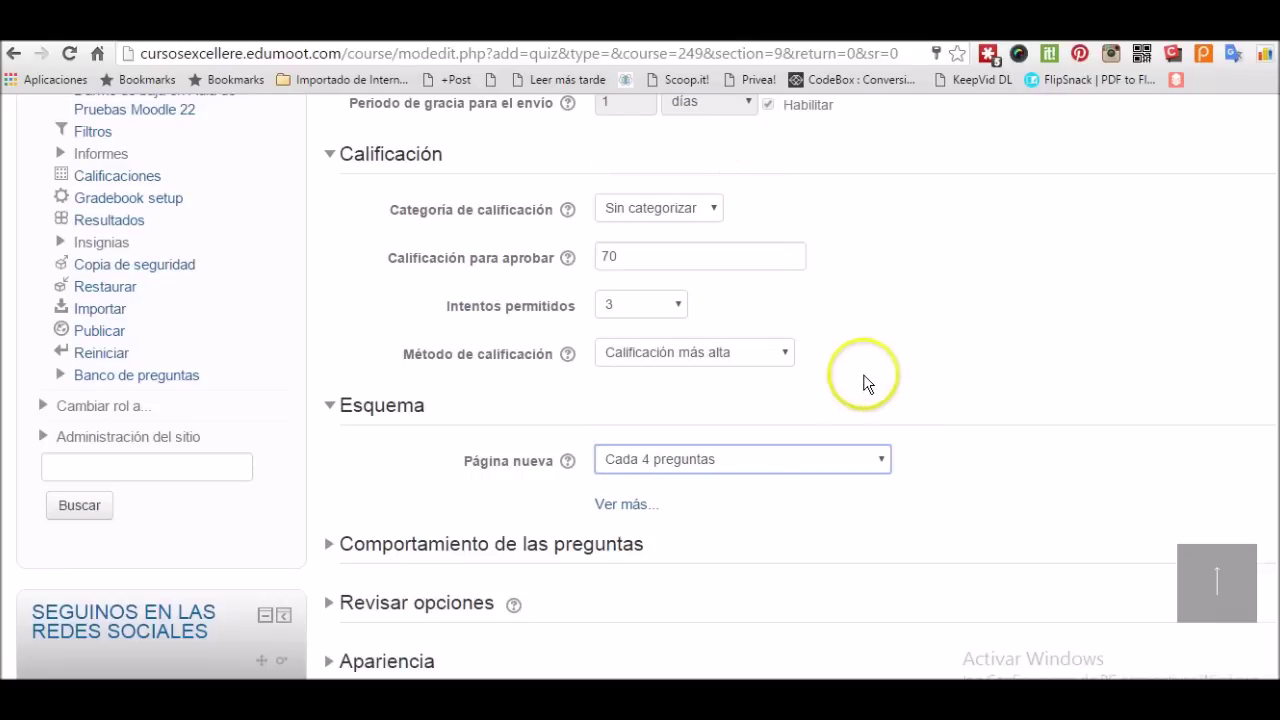
# Step: Expand the Comportamiento de las preguntas settings and set Ordenar al azar las respuestas to Sí
pyautogui.scroll(-5, 863, 380)
pyautogui.scroll(3, 723, 314)
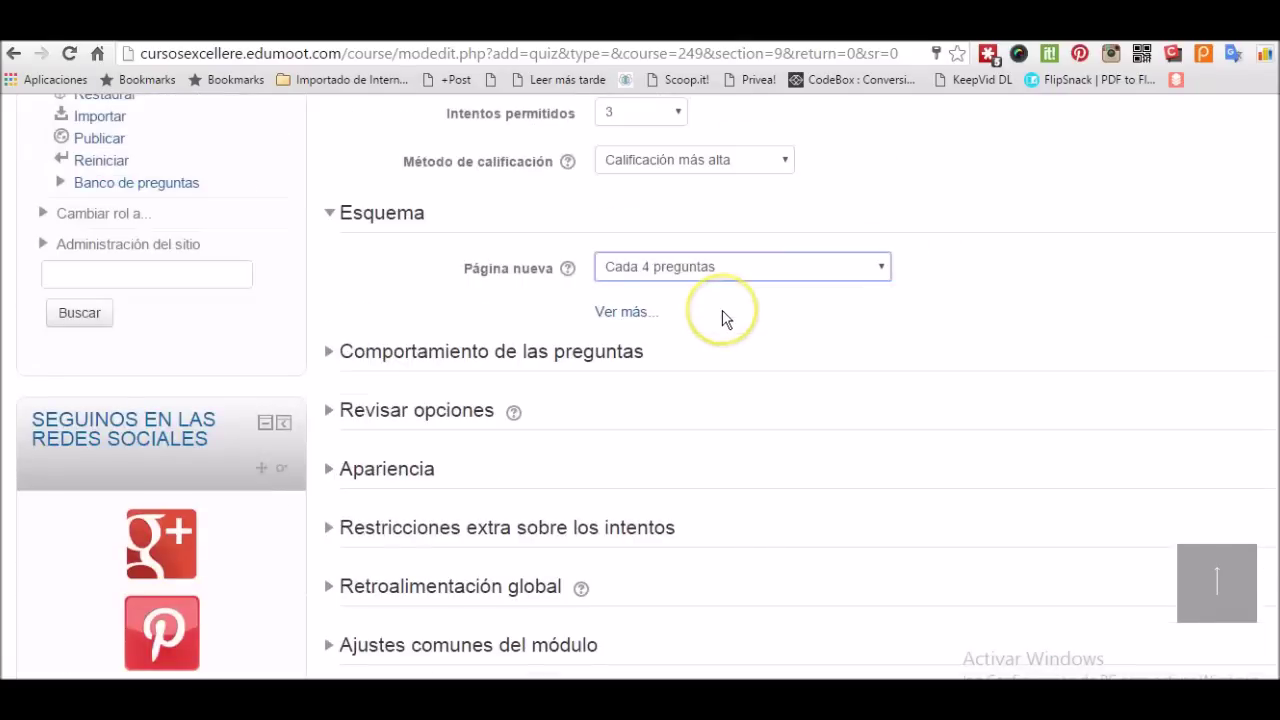
pyautogui.click(352, 360)
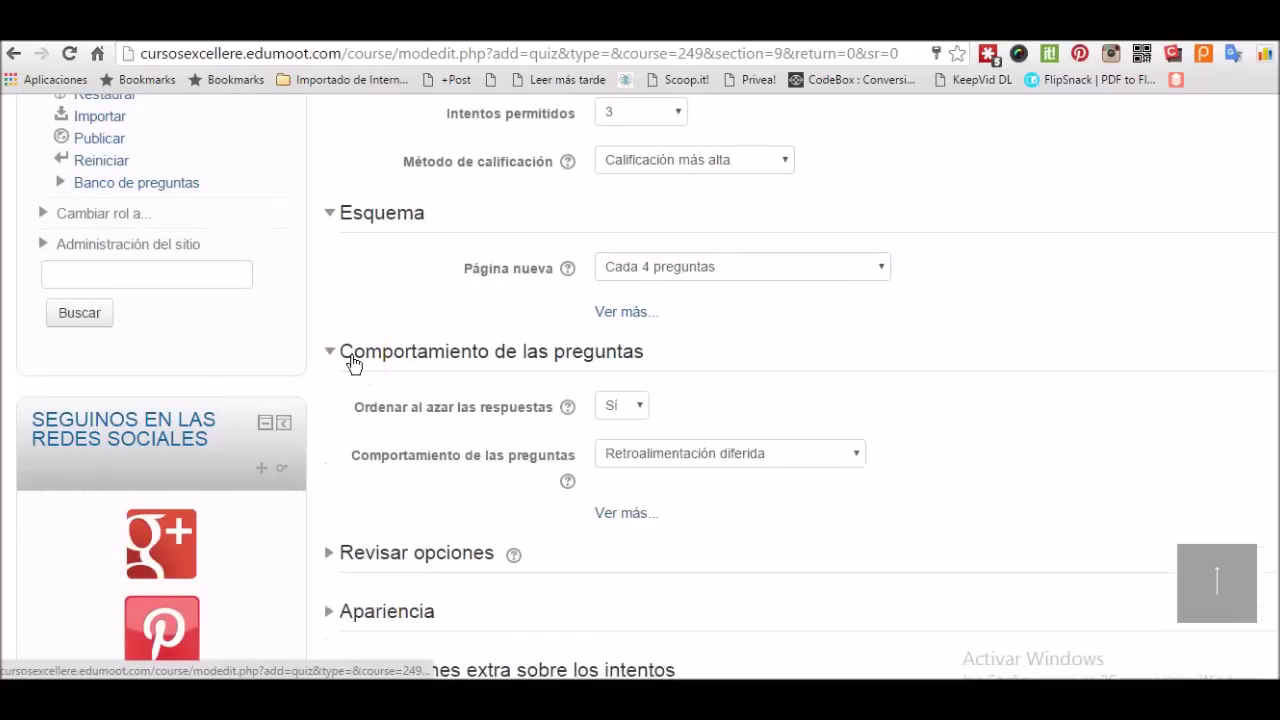
pyautogui.click(640, 410)
pyautogui.click(625, 430)
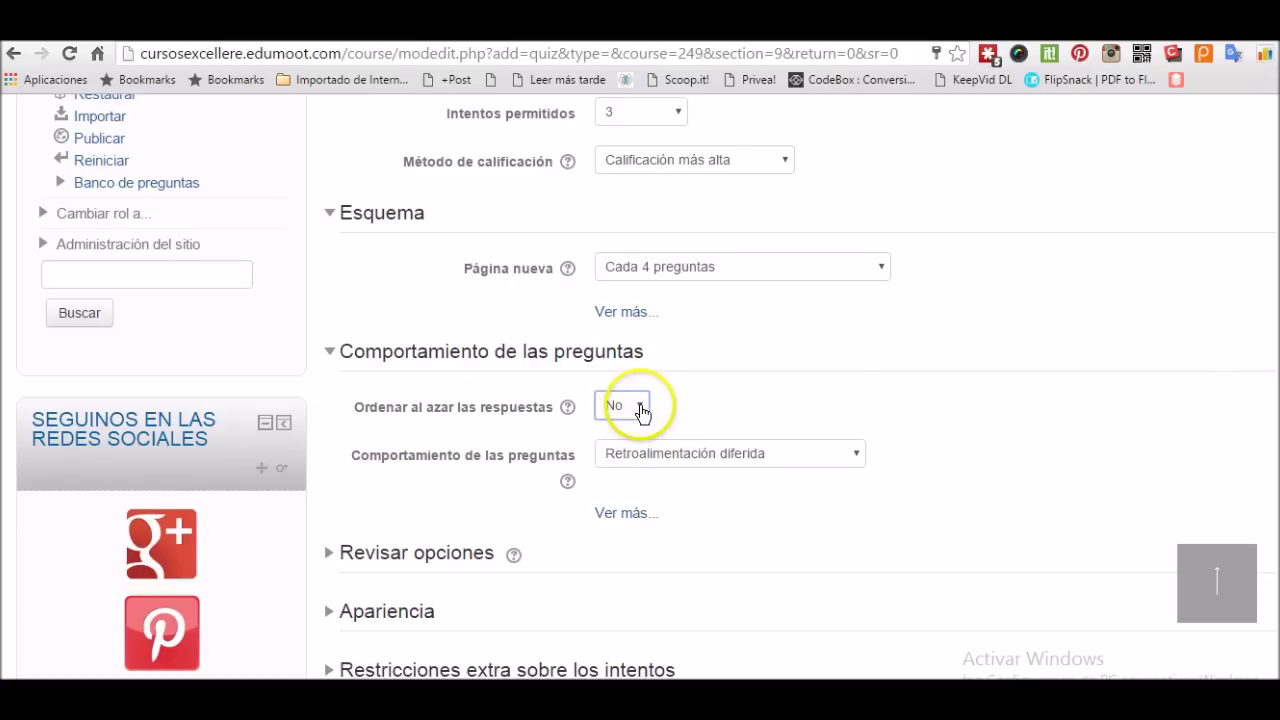
pyautogui.click(642, 411)
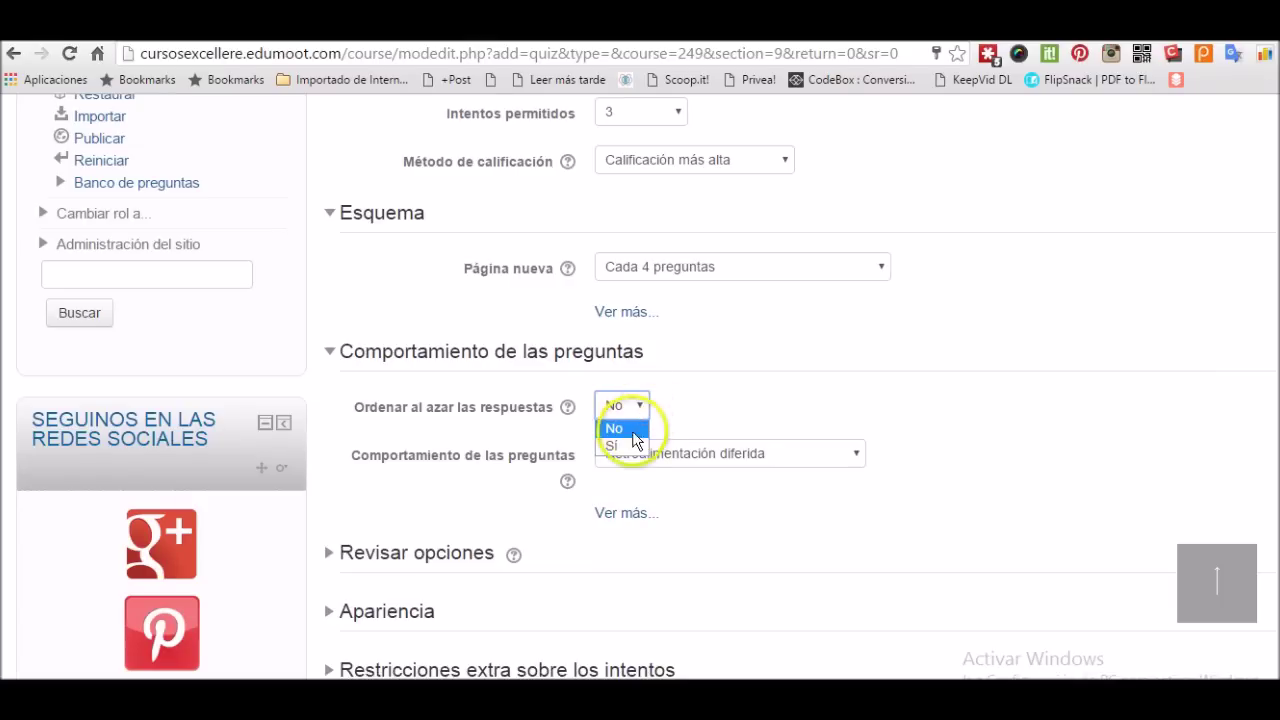
pyautogui.click(620, 445)
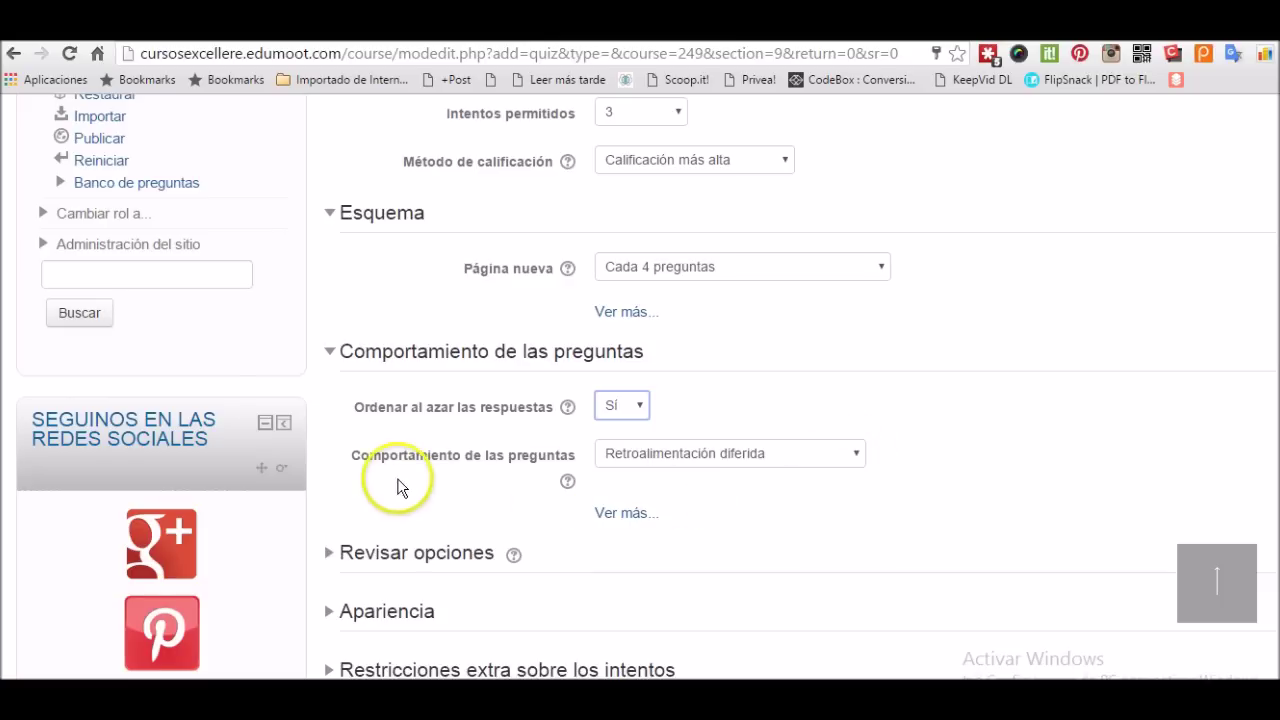
# Step: Set Comportamiento de las preguntas to "Retroalimentación inmediata" and show the additional question behaviour settings
pyautogui.click(860, 459)
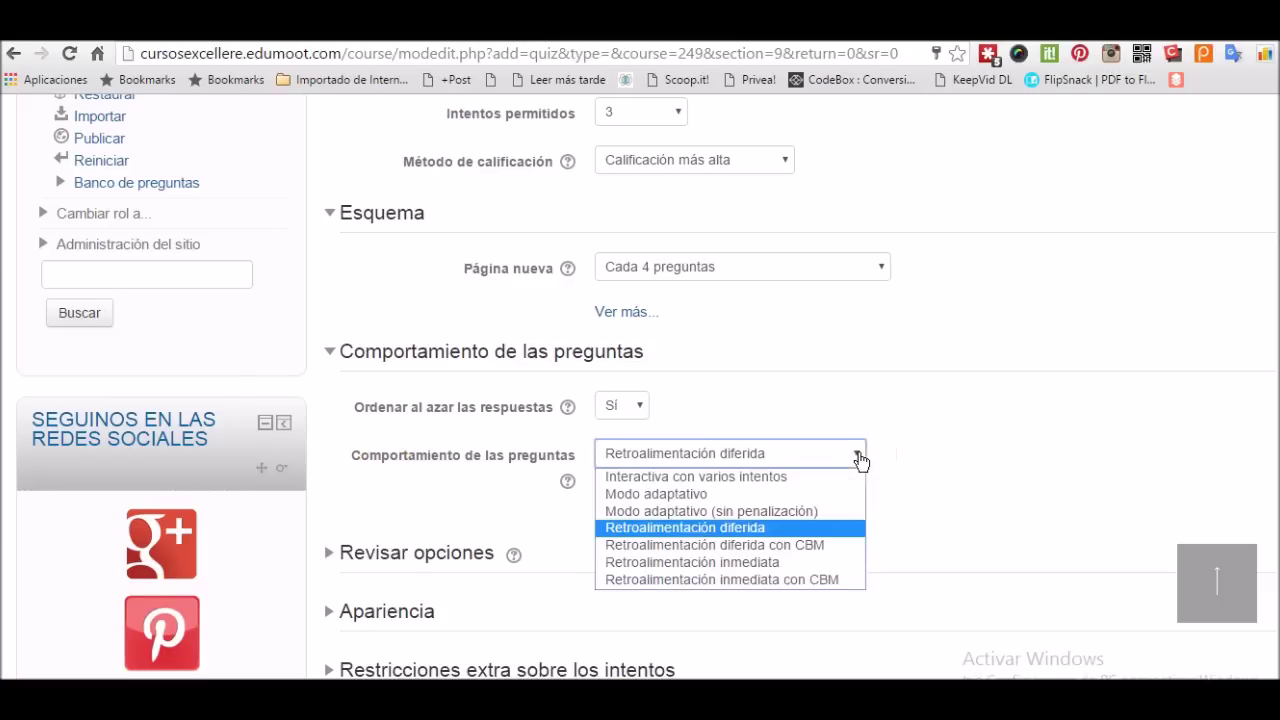
pyautogui.click(732, 566)
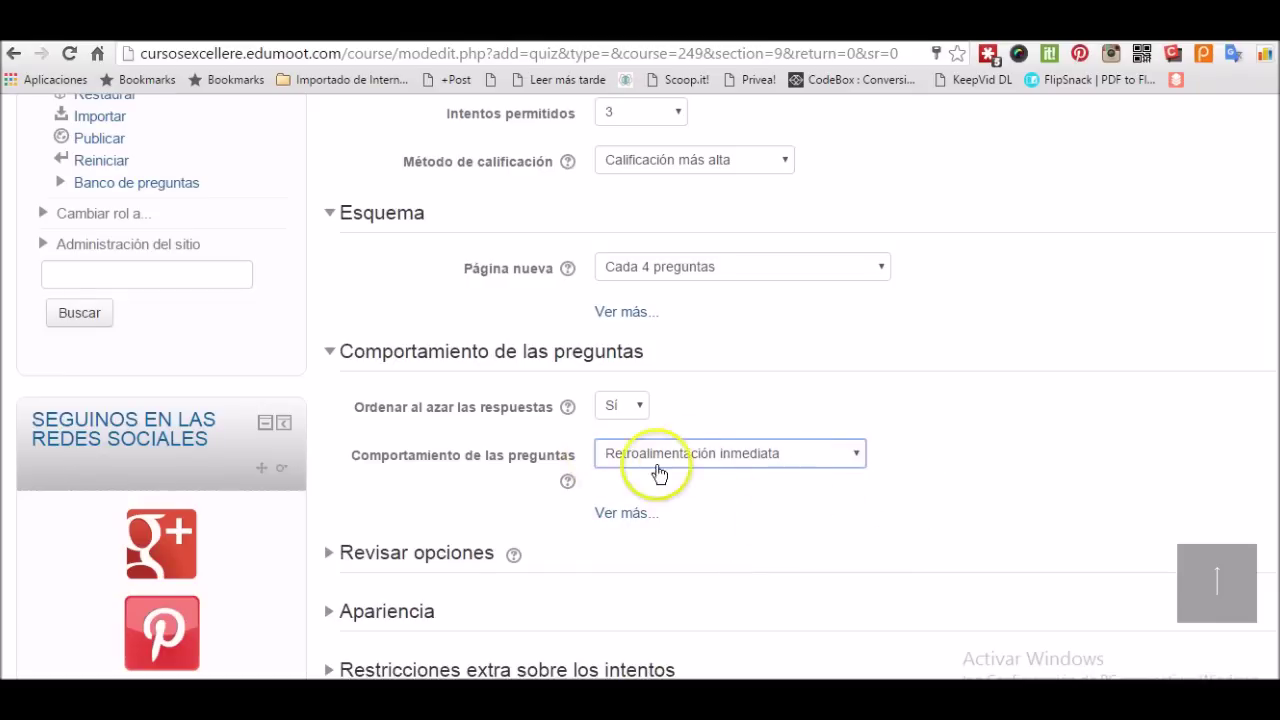
pyautogui.click(625, 514)
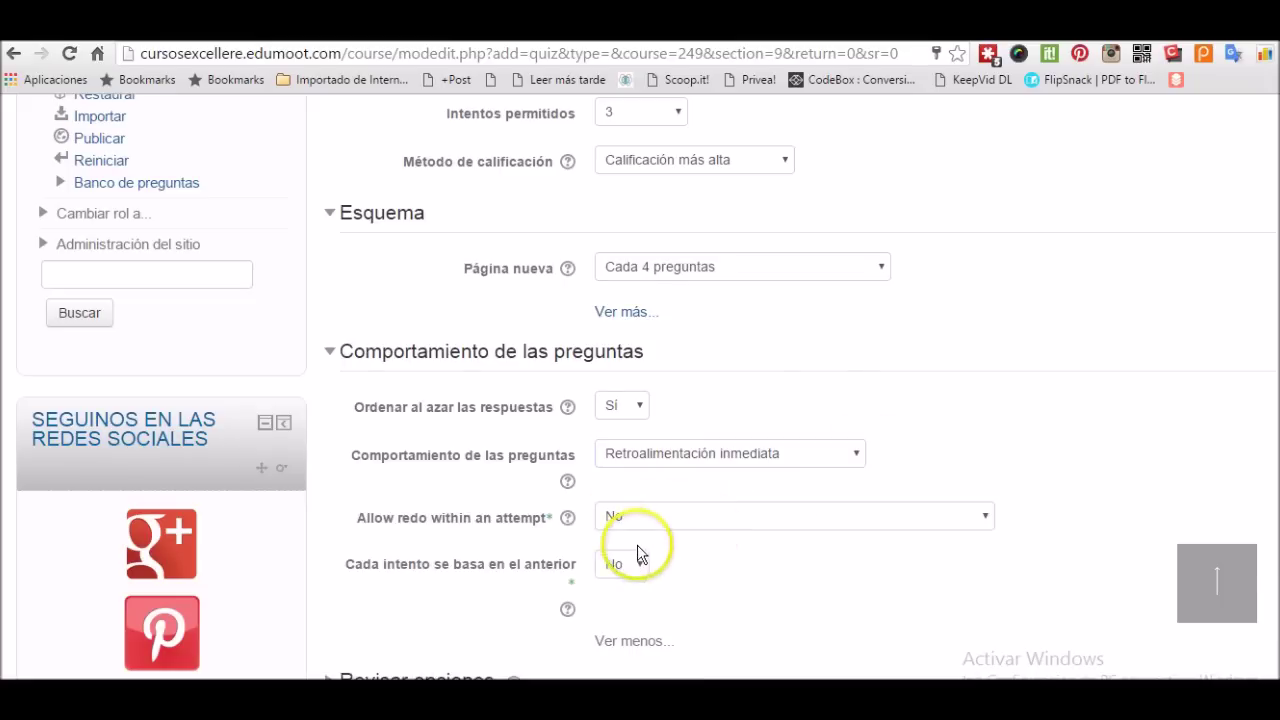
# Step: Expand Revisar opciones and examine which review items are enabled during the attempt, after it and after the quiz closes
pyautogui.scroll(-2, 765, 540)
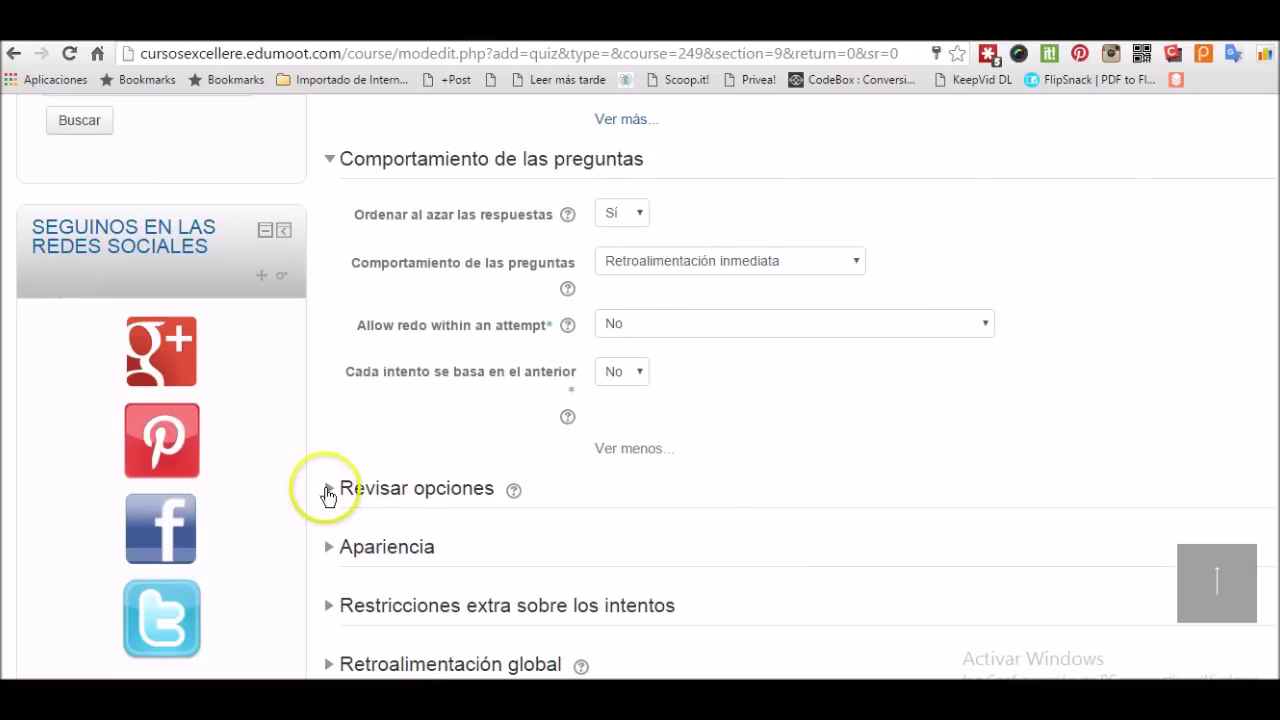
pyautogui.scroll(-1, 330, 485)
pyautogui.click(329, 391)
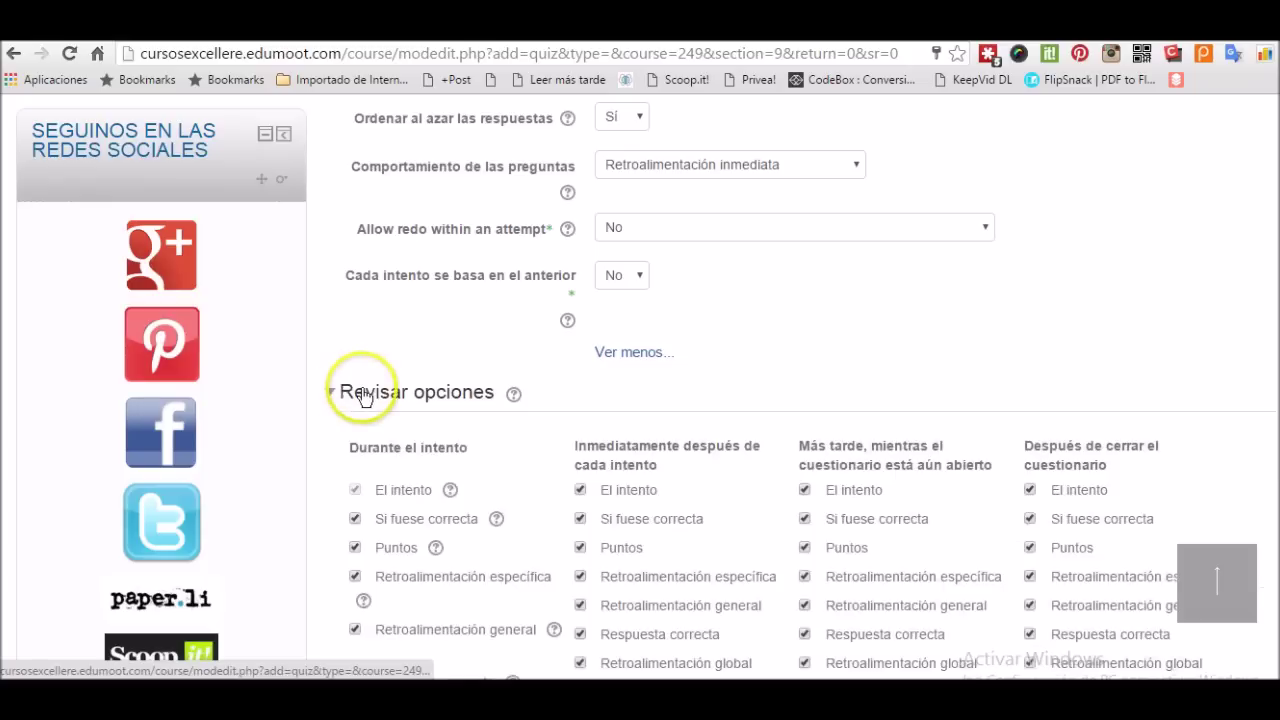
pyautogui.scroll(-2, 777, 457)
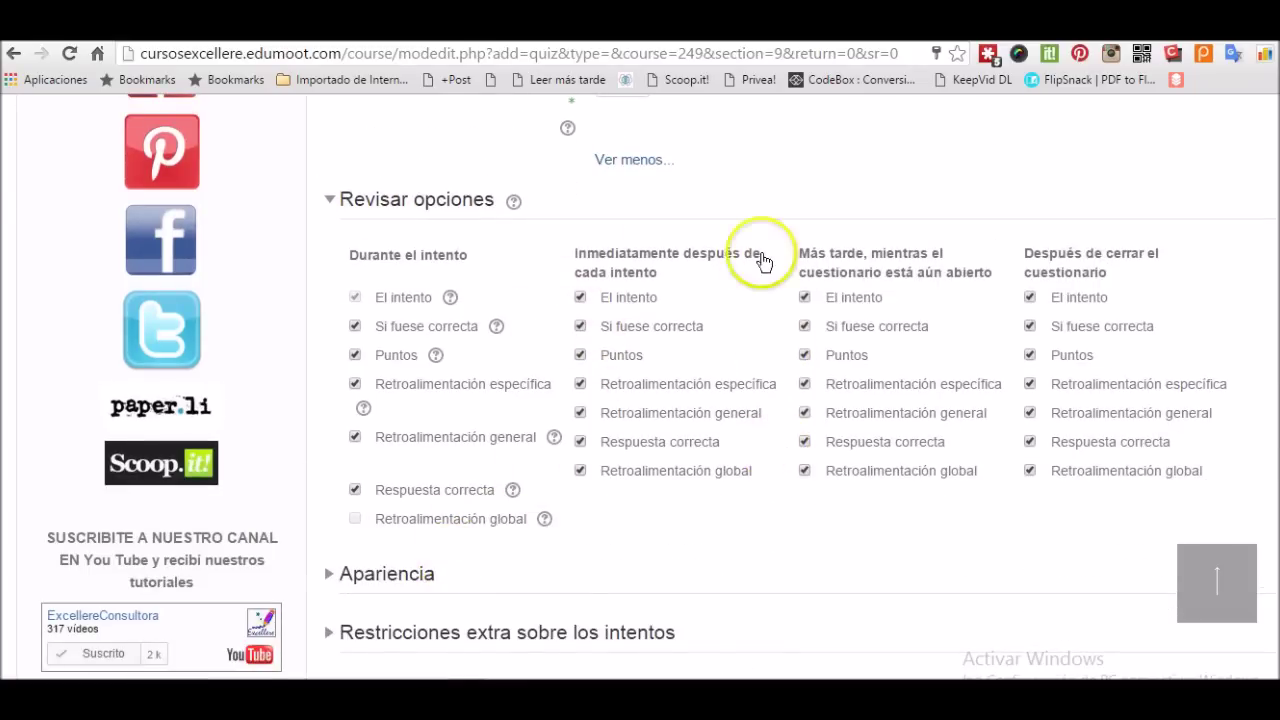
pyautogui.scroll(2, 791, 280)
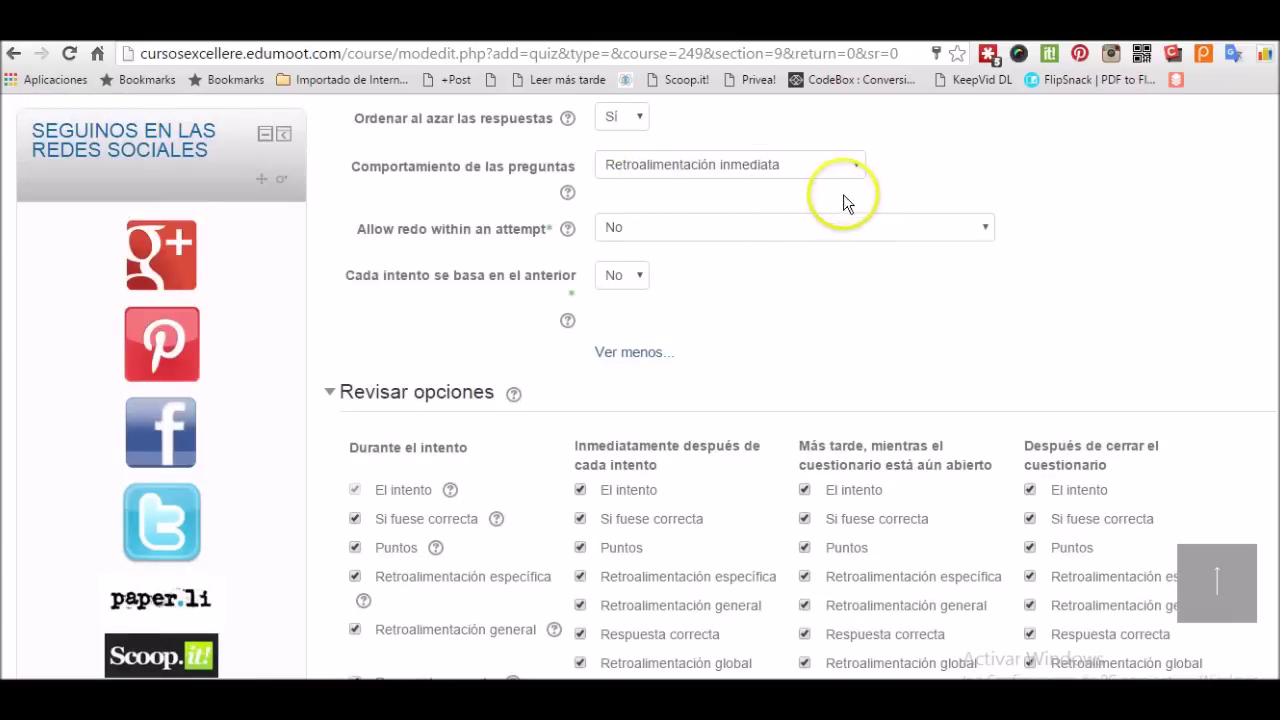
pyautogui.scroll(-3, 825, 275)
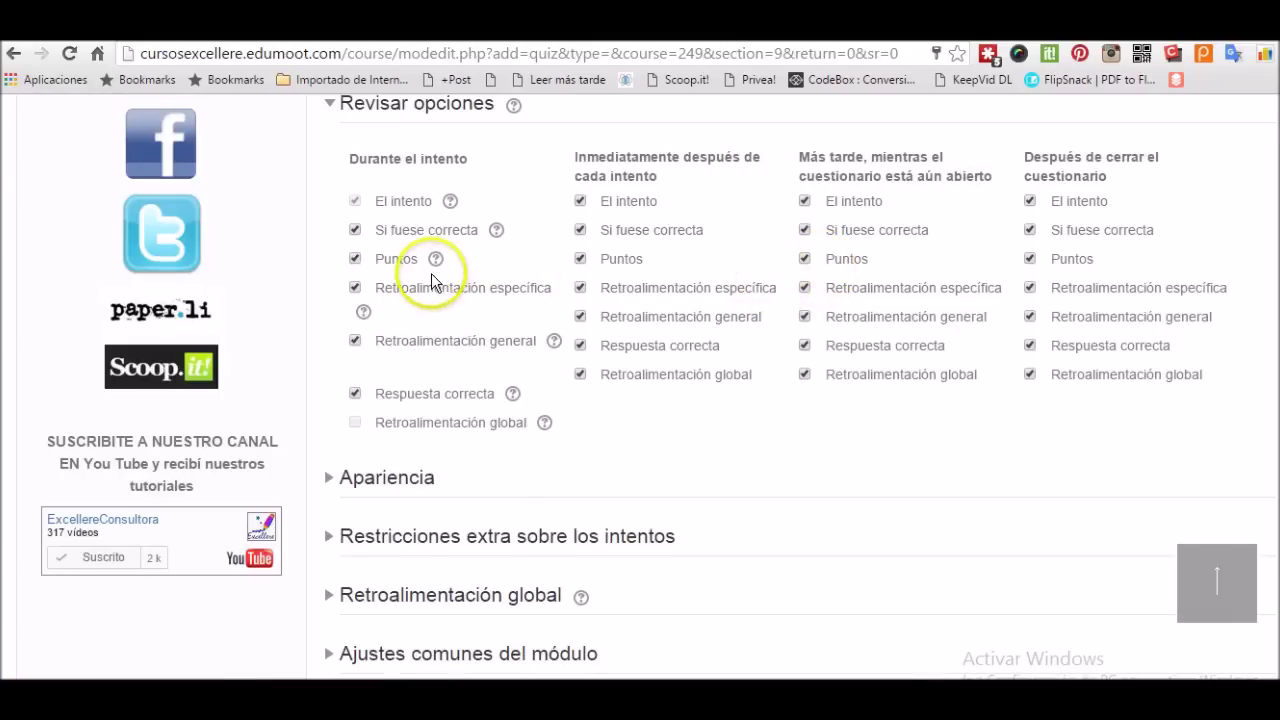
pyautogui.click(355, 230)
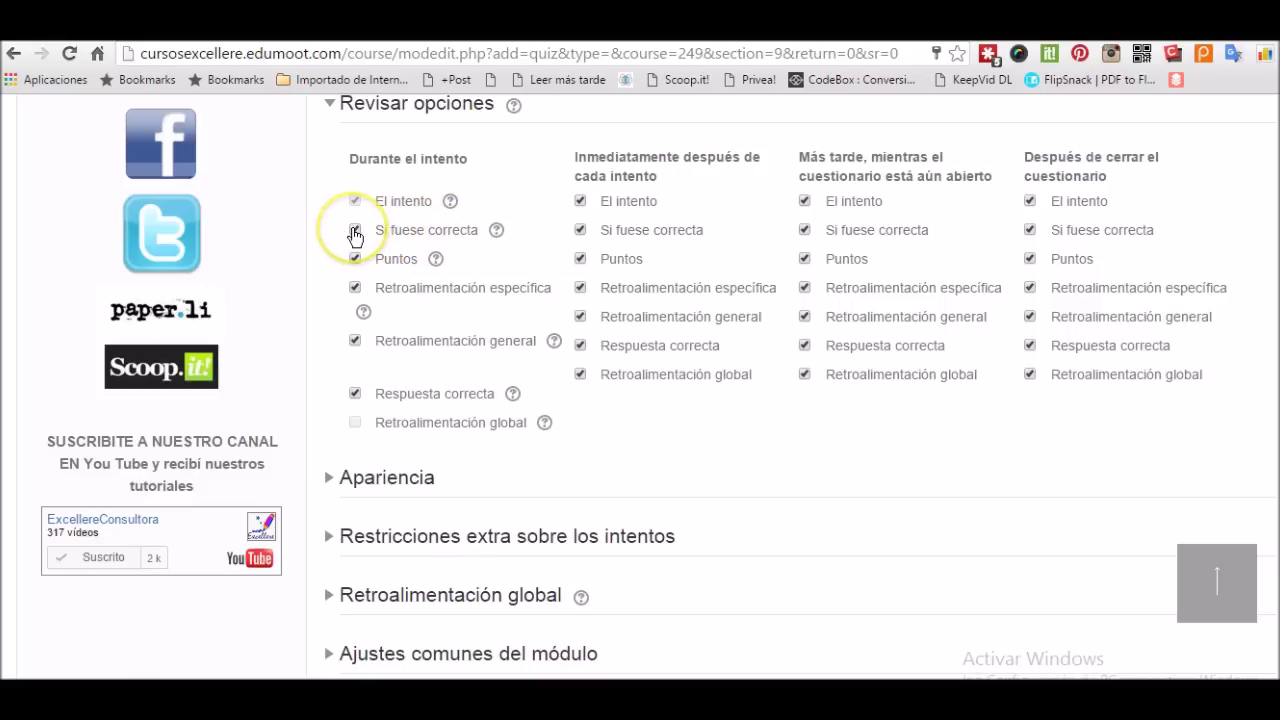
pyautogui.click(352, 395)
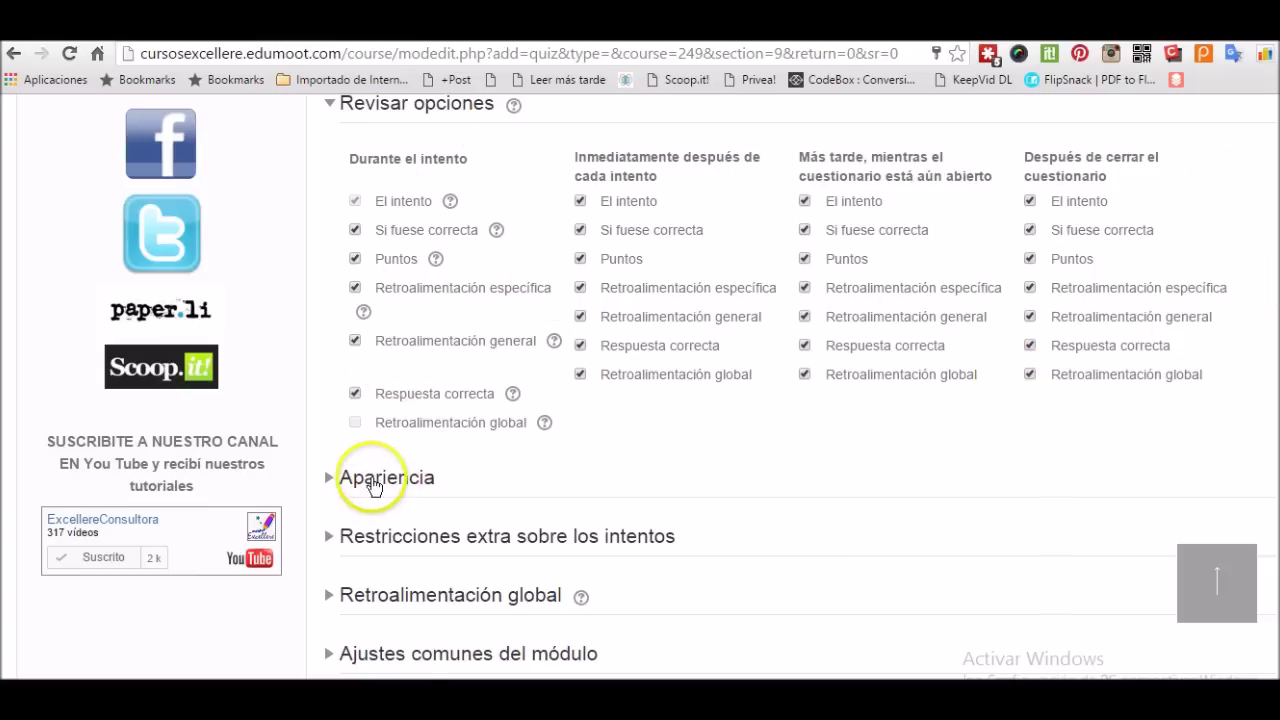
# Step: Expand the Apariencia settings and set Mostrar la imagen del usuario to "Imagen pequeña"
pyautogui.click(330, 480)
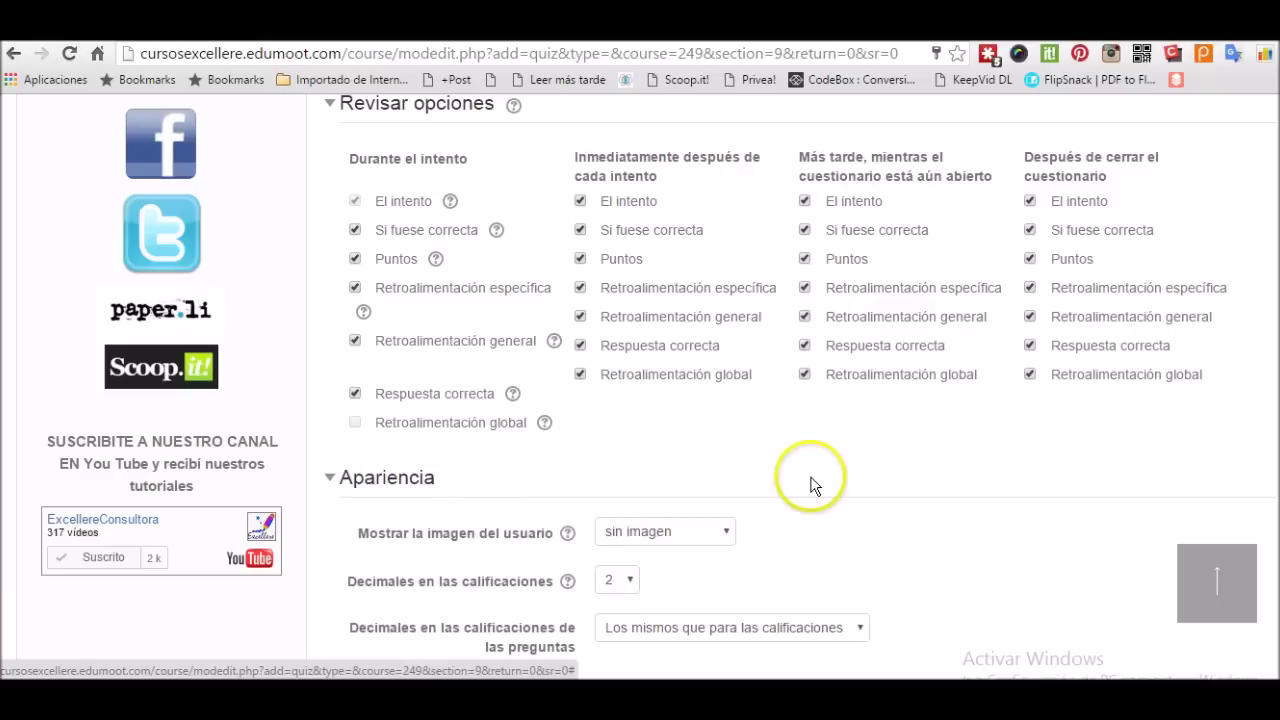
pyautogui.scroll(-2, 815, 486)
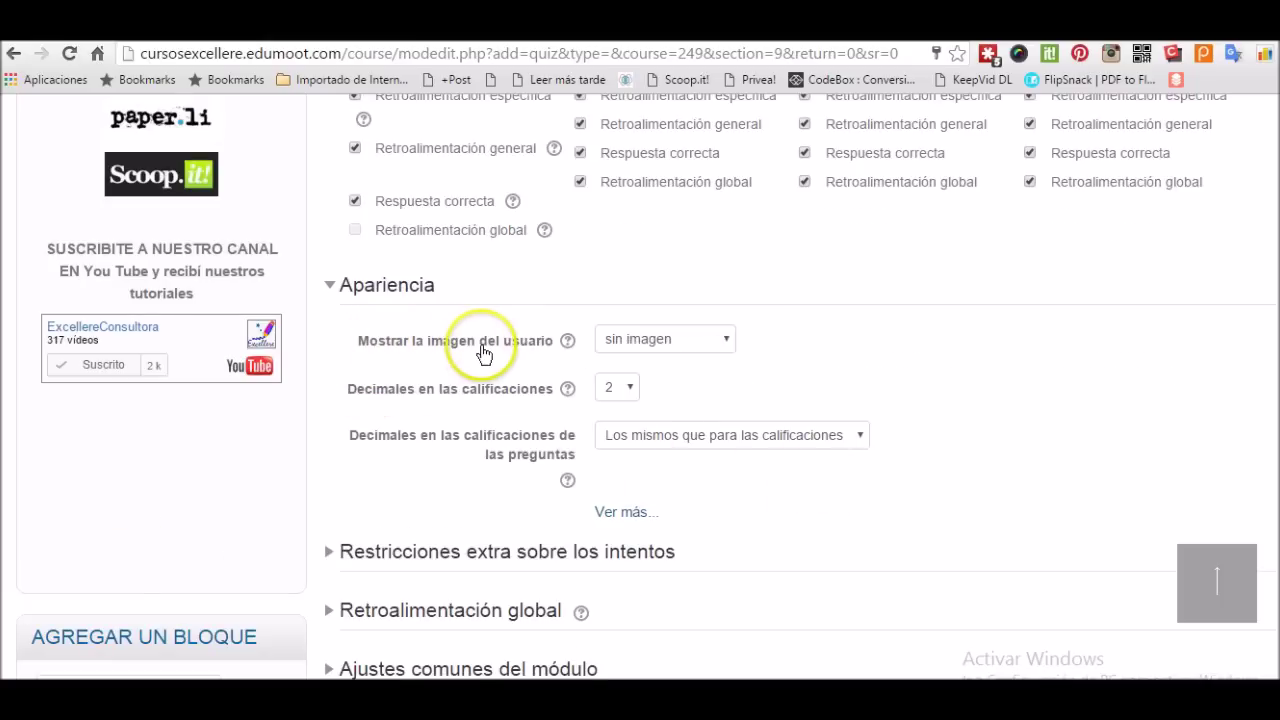
pyautogui.click(731, 345)
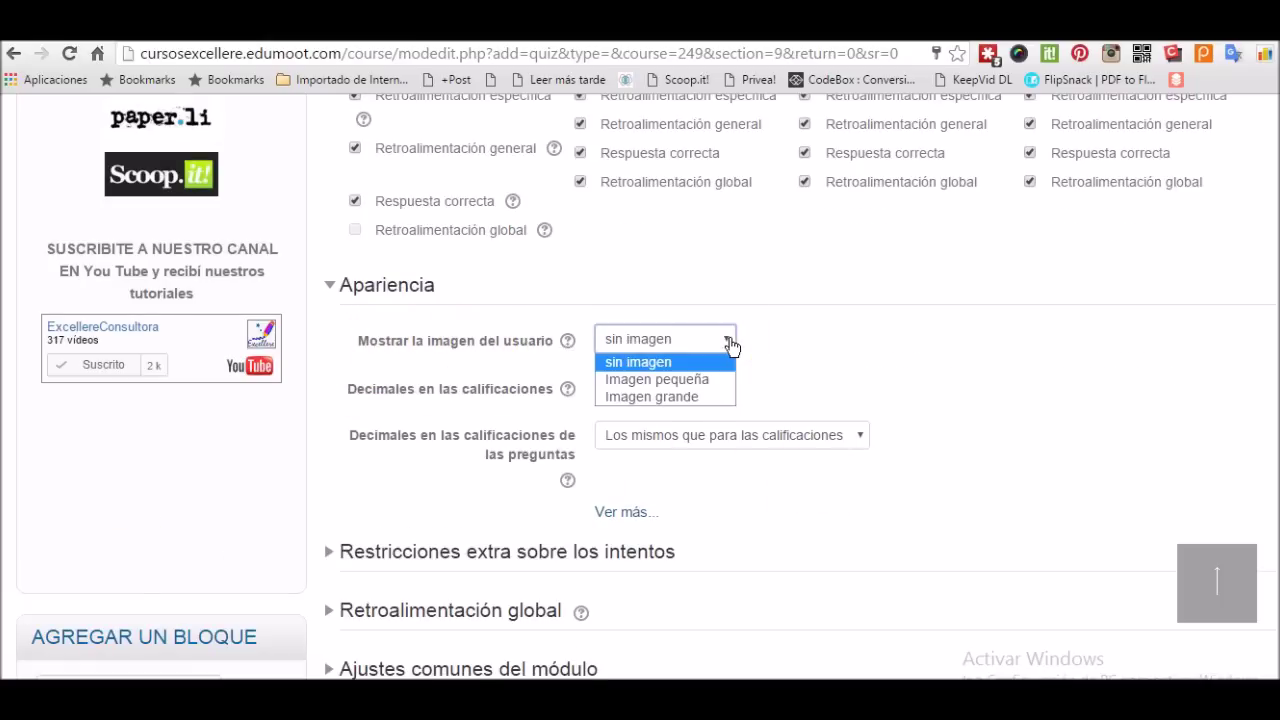
pyautogui.click(686, 383)
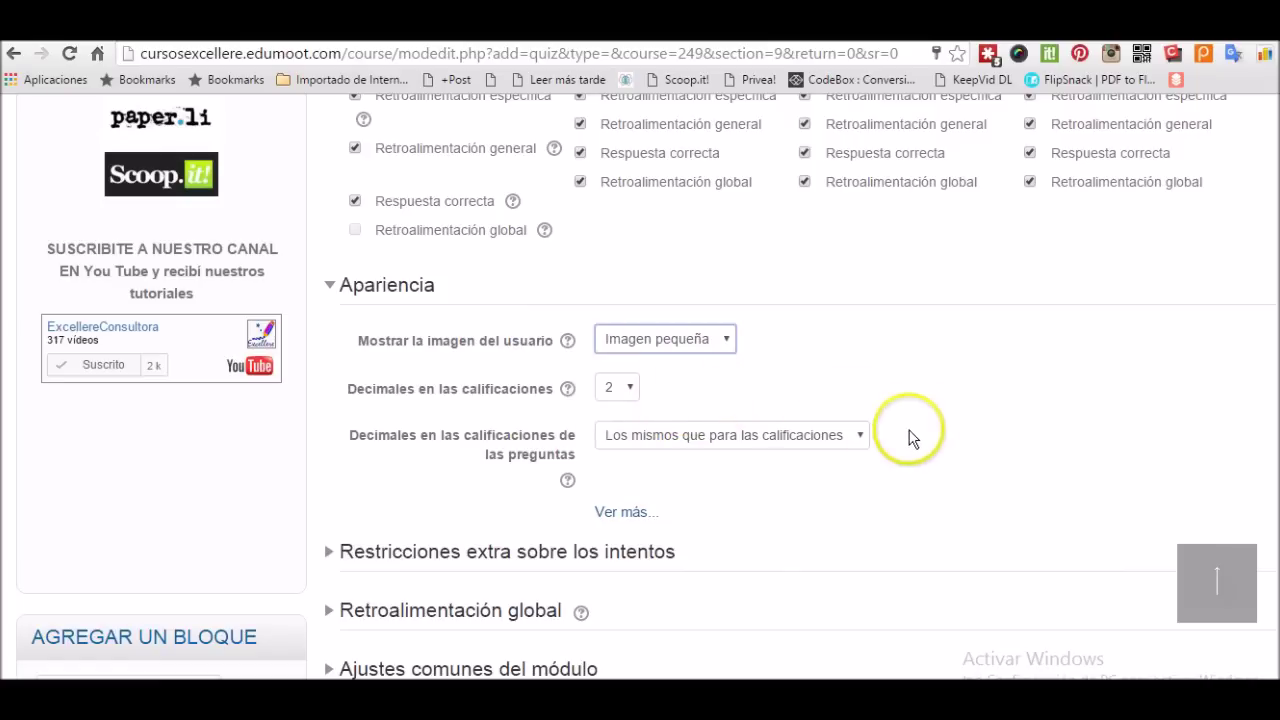
# Step: Expand Restricciones extra sobre los intentos and review its password, network address and attempt delay settings
pyautogui.scroll(-2, 707, 503)
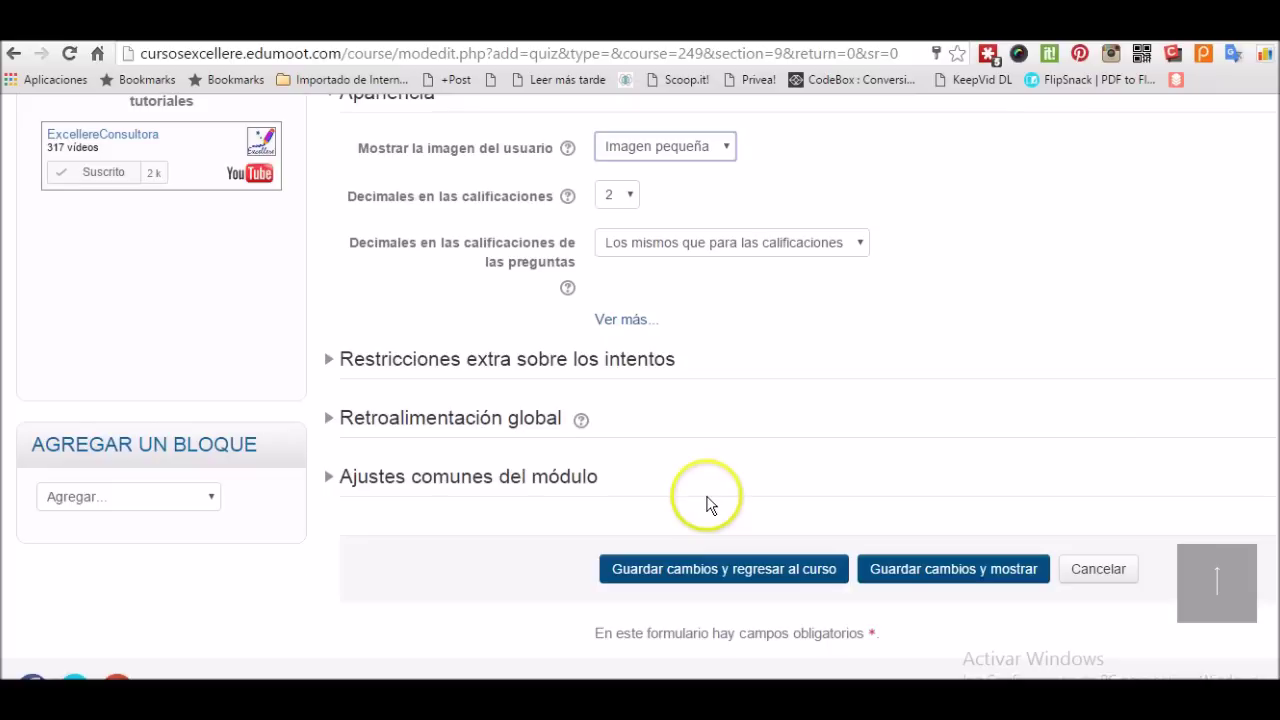
pyautogui.click(328, 363)
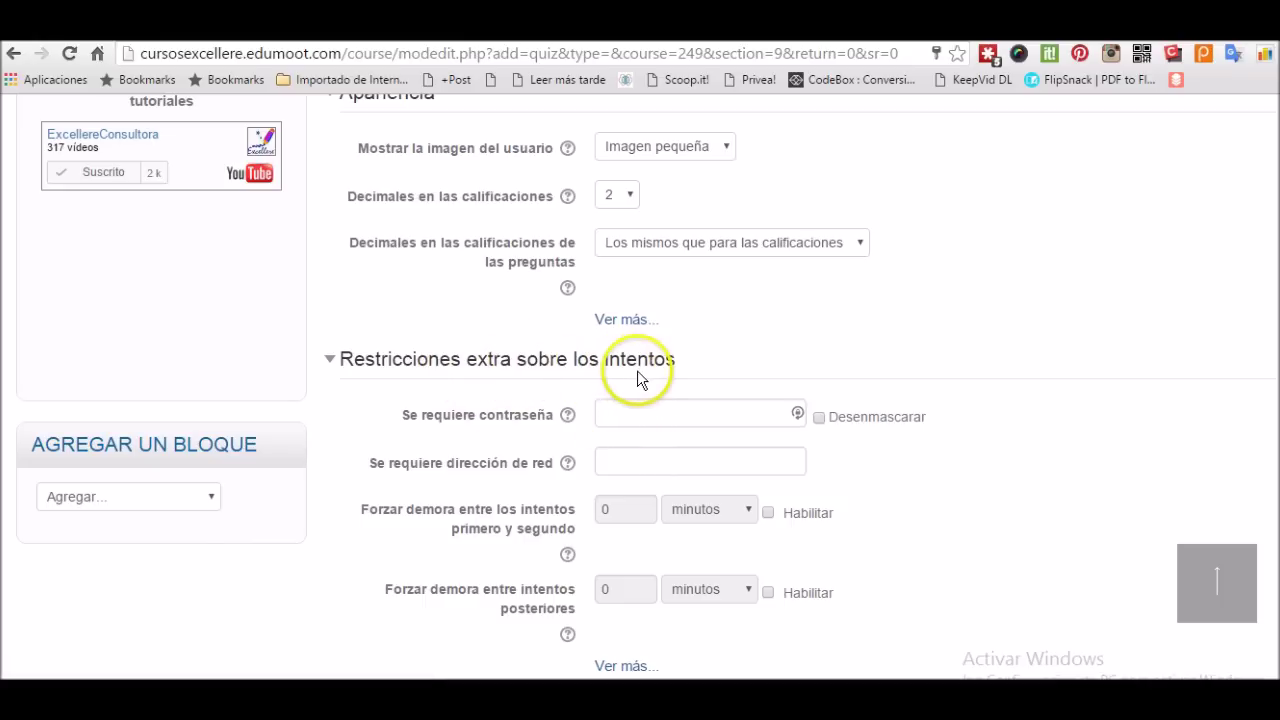
pyautogui.click(620, 414)
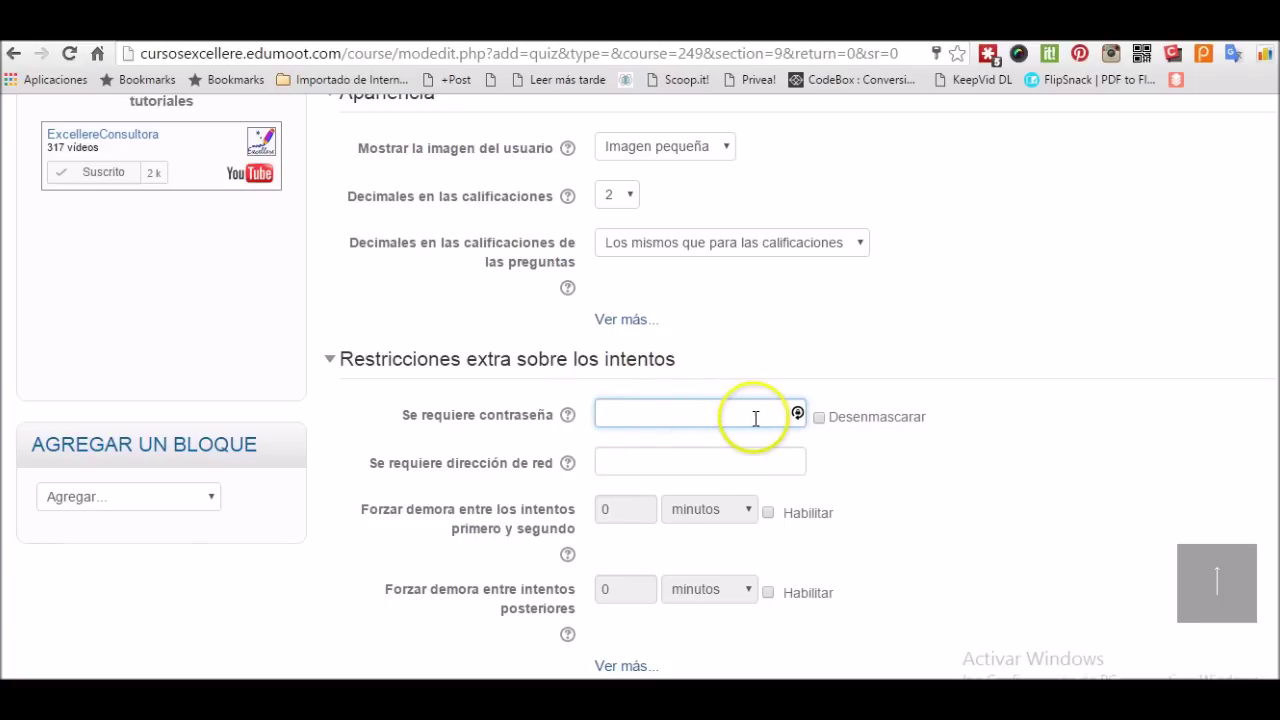
pyautogui.scroll(-4, 795, 436)
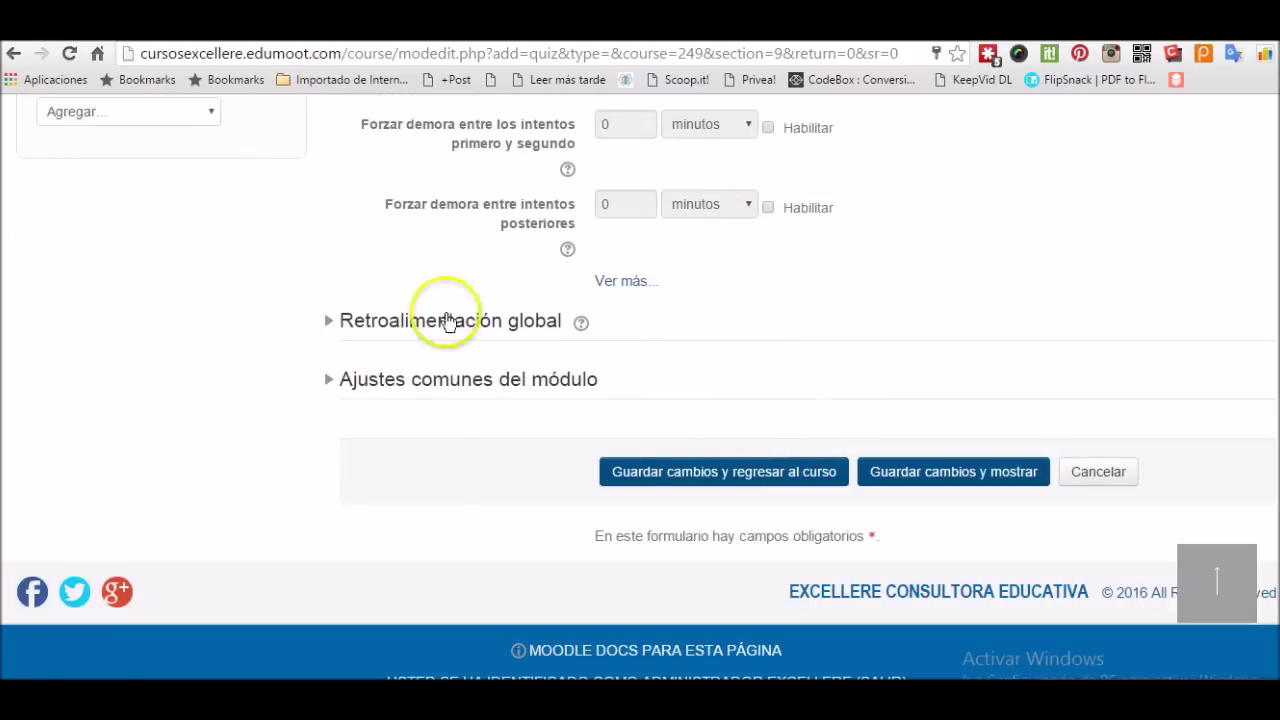
# Step: Expand Retroalimentación global and enter "Excelente!" as the comment for the 100% grade limit
pyautogui.click(338, 323)
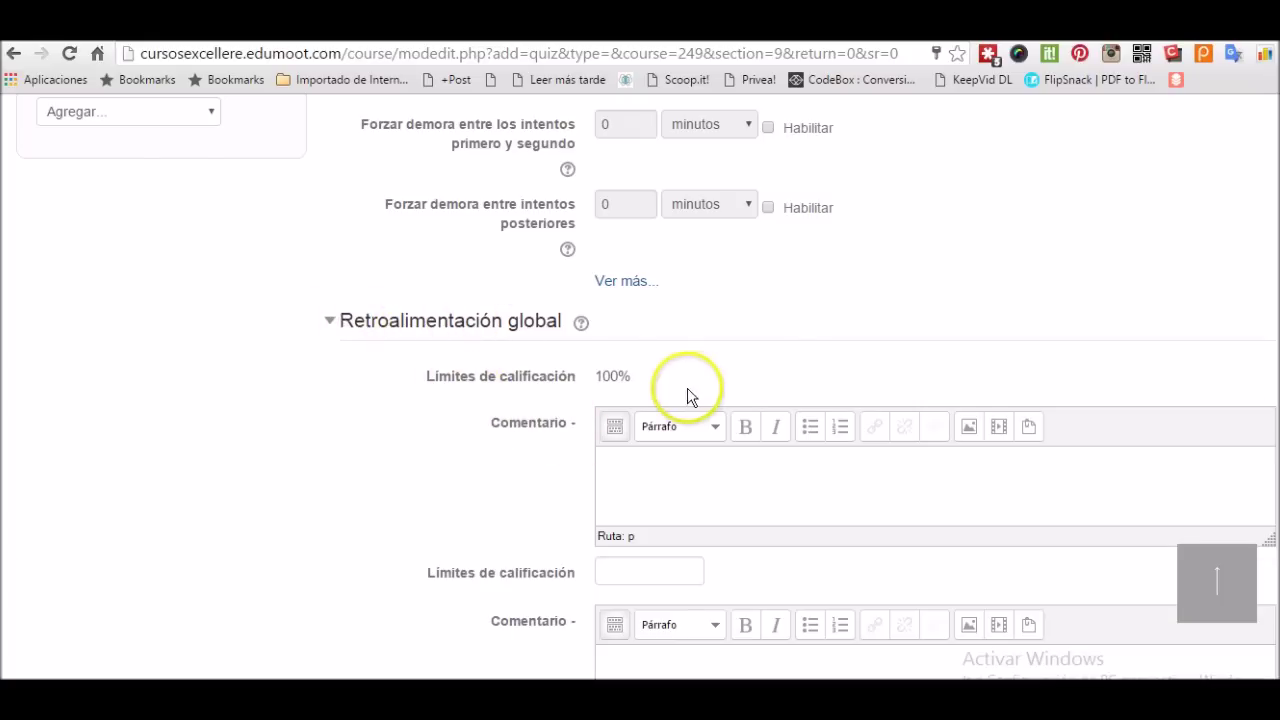
pyautogui.click(640, 448)
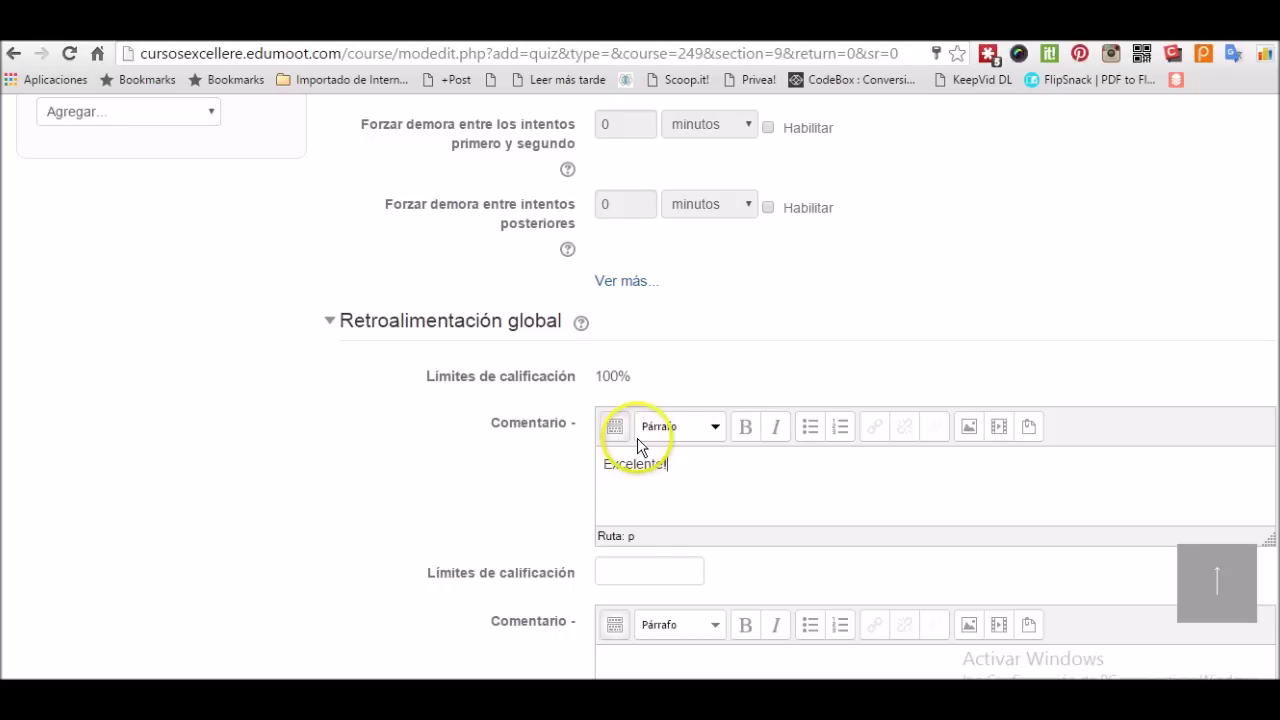
pyautogui.scroll(-2, 688, 490)
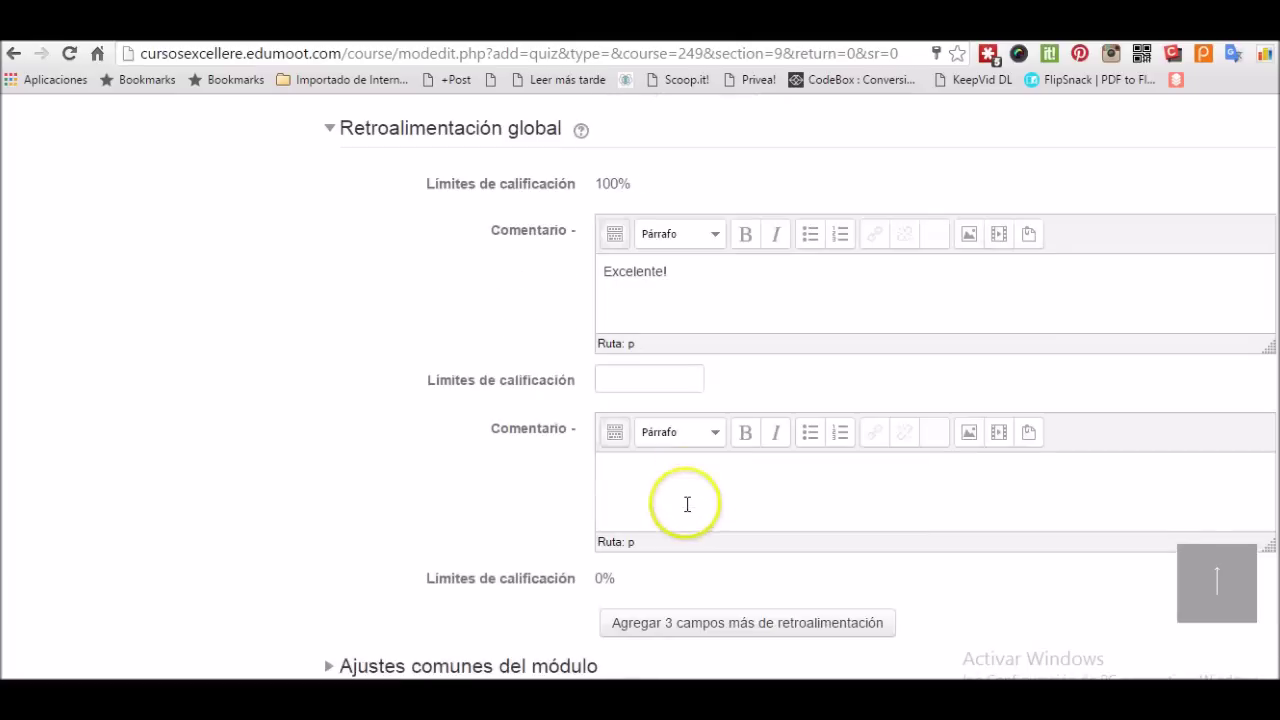
# Step: Set the next feedback grade limit to 70 and write "Felicitaciones, aprobaste." as its comment
pyautogui.click(632, 378)
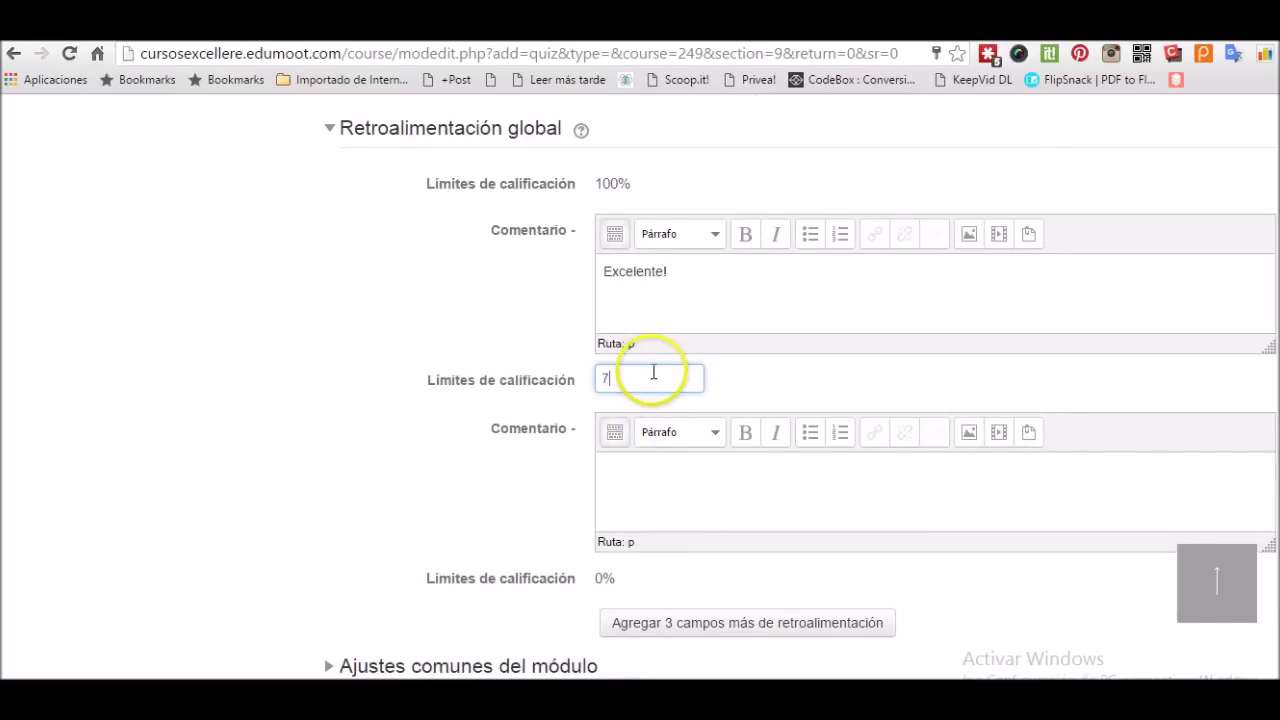
pyautogui.write('70')
pyautogui.click(650, 464)
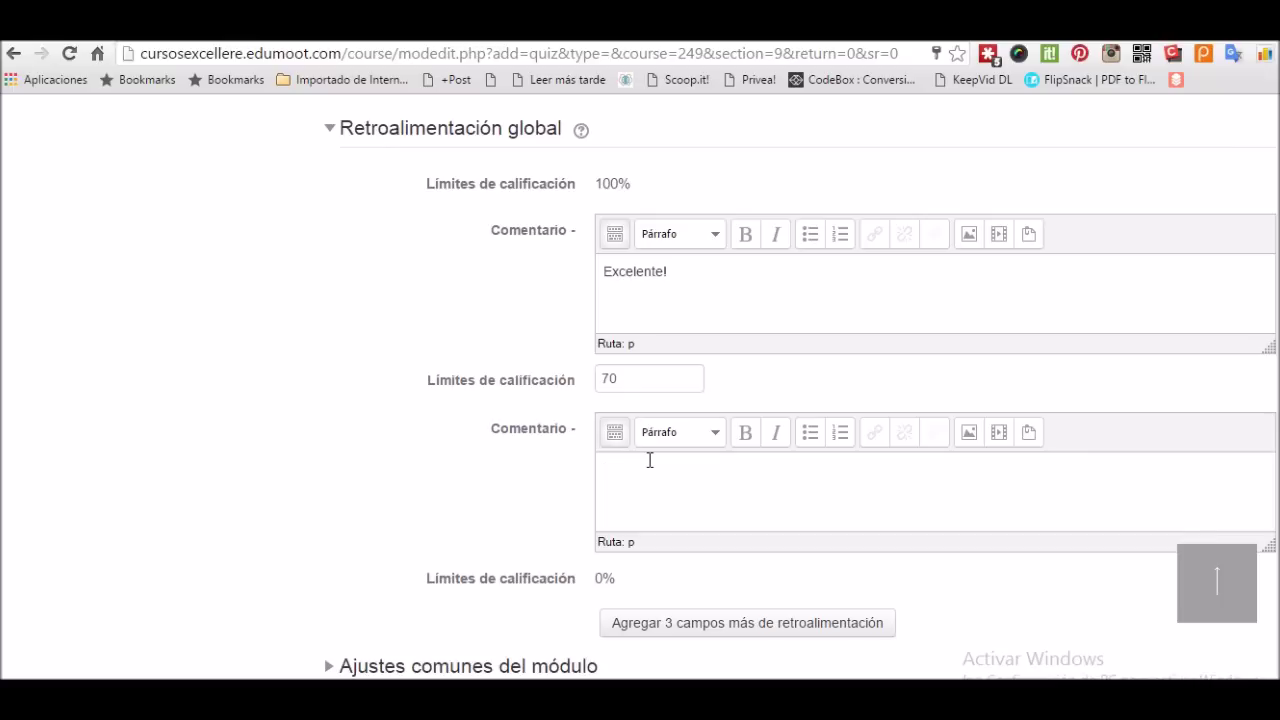
pyautogui.write('Felicitaciones, aprobaste.')
# Step: Add three more feedback fields to the Retroalimentación global section
pyautogui.scroll(-2, 649, 460)
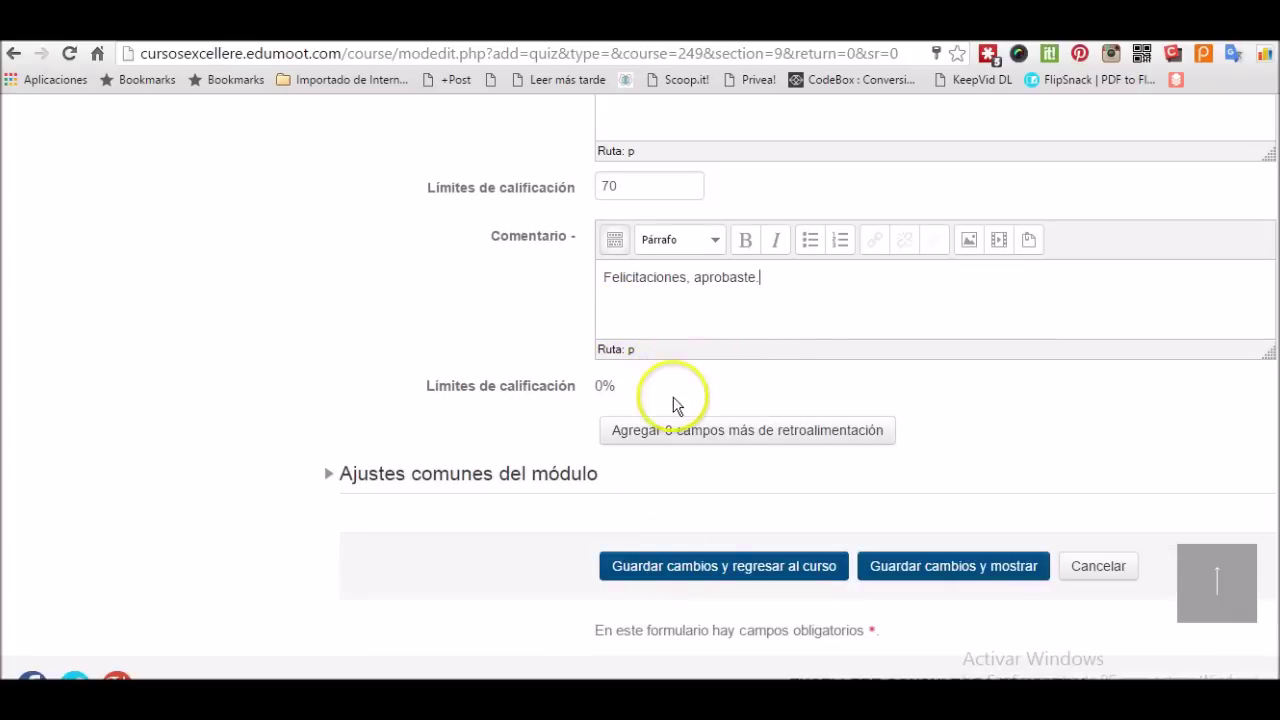
pyautogui.click(669, 444)
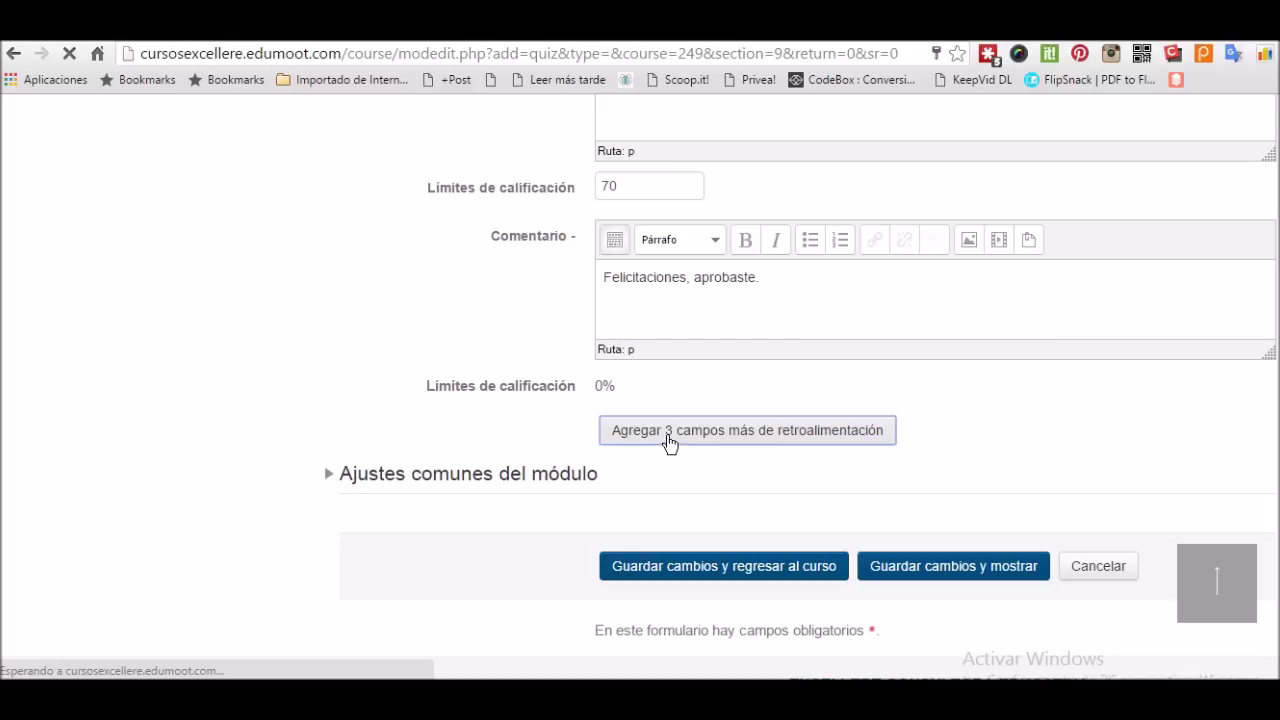
pyautogui.click(672, 436)
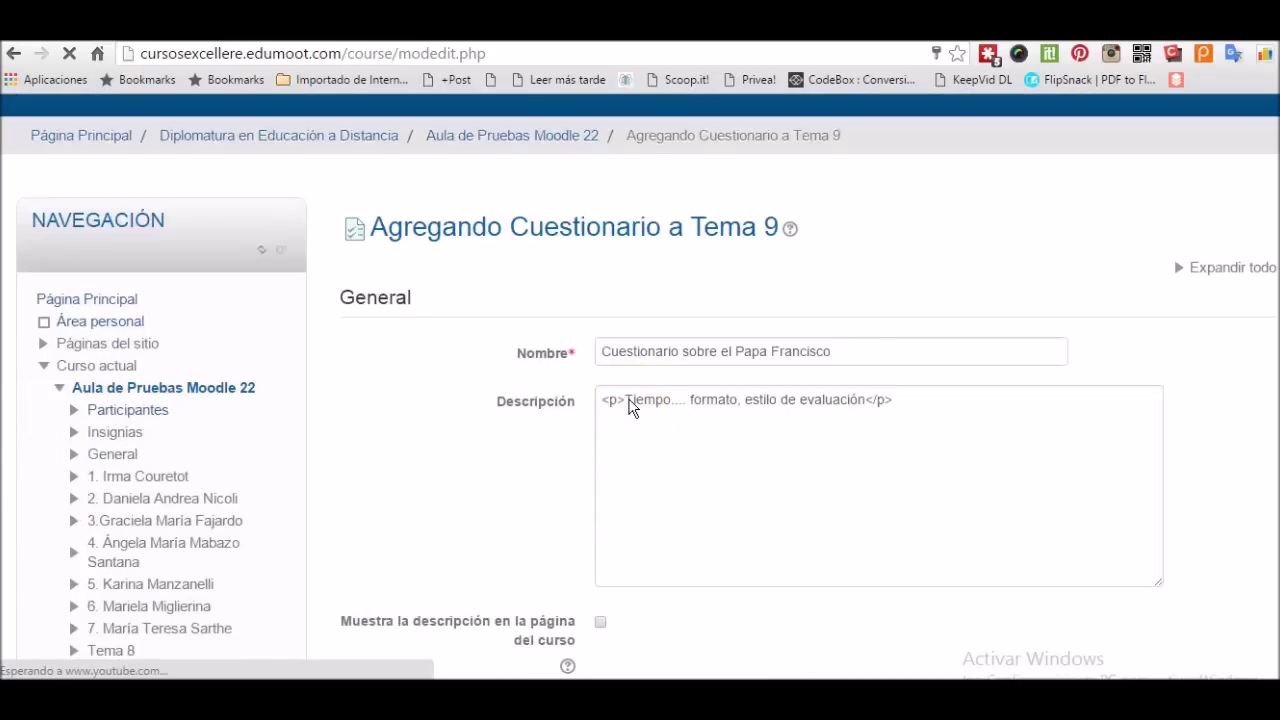
# Step: Set the grade limit below 70 to 50, with the comment "Deberías repasar lo visto, no aprobaste pero falta poco!"
pyautogui.scroll(-4, 630, 407)
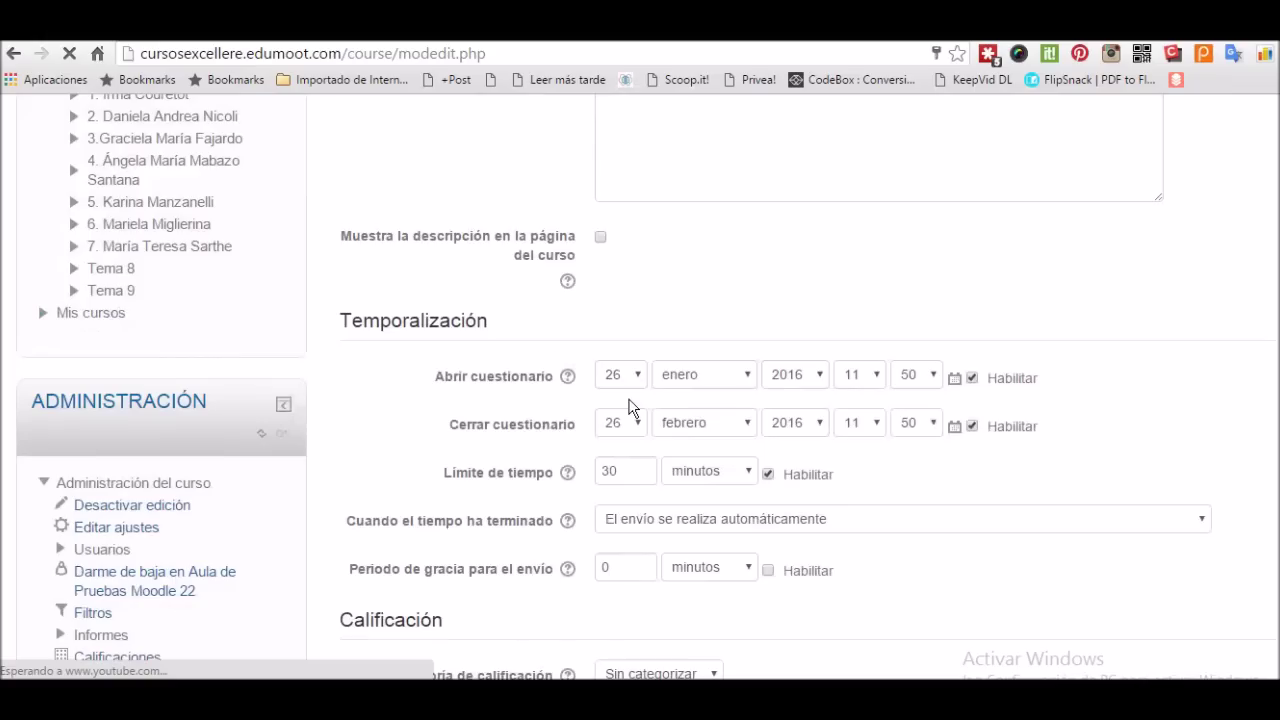
pyautogui.scroll(-10, 630, 407)
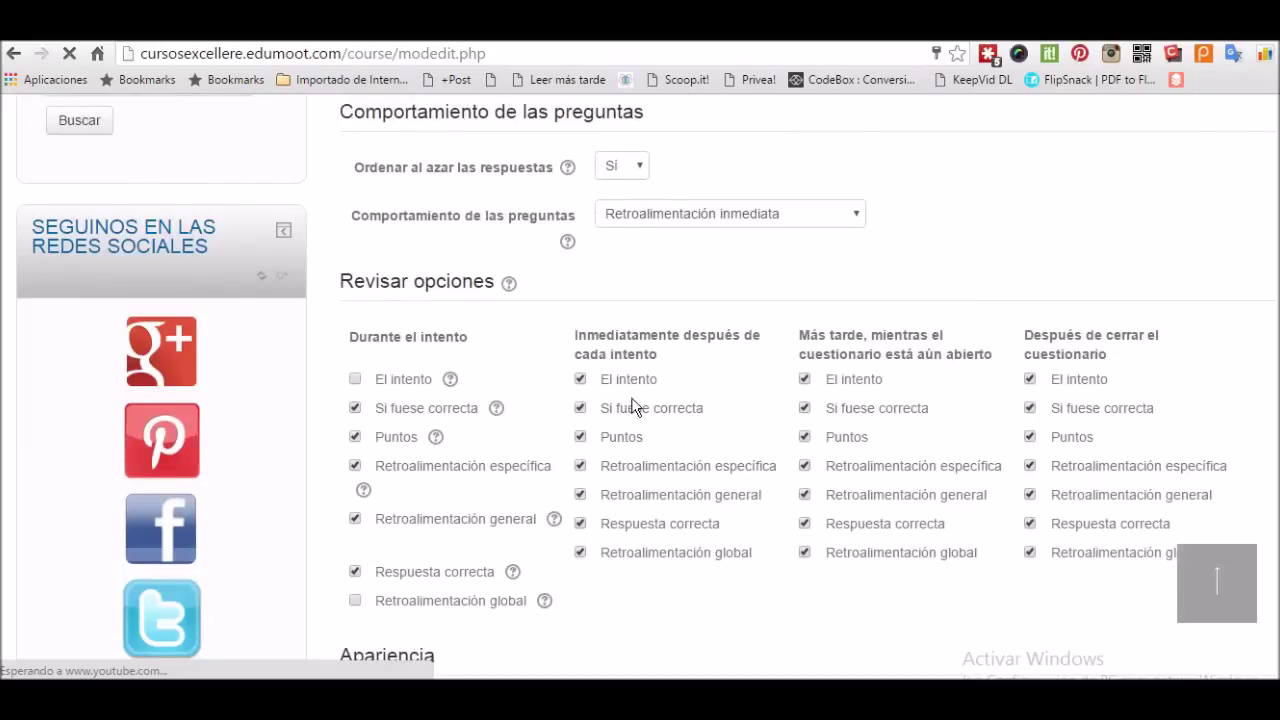
pyautogui.scroll(-9, 630, 400)
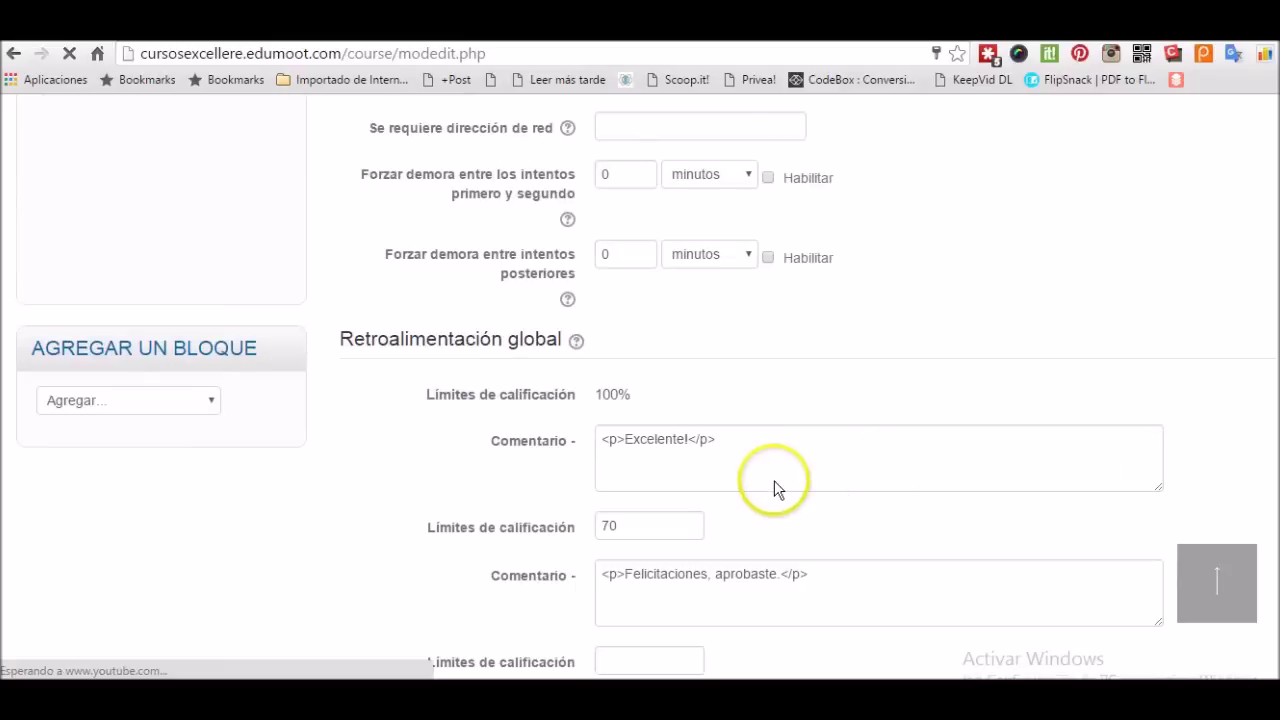
pyautogui.scroll(-2, 774, 487)
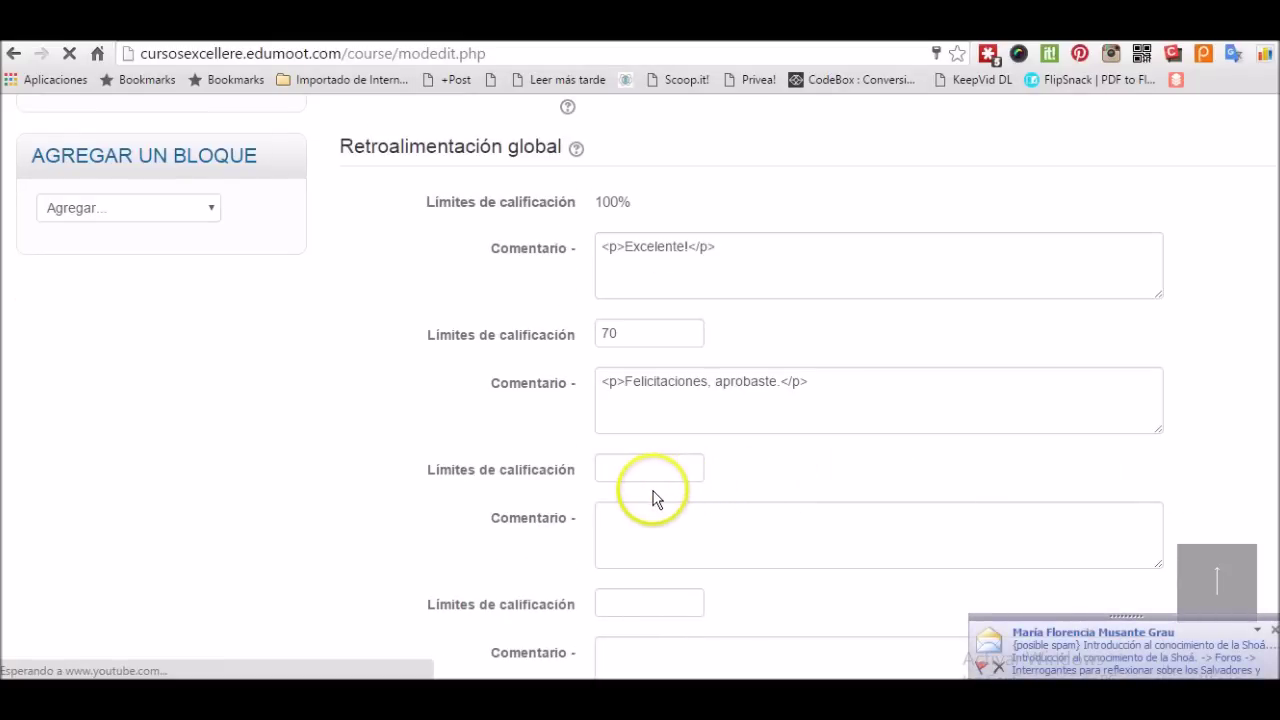
pyautogui.scroll(3, 640, 475)
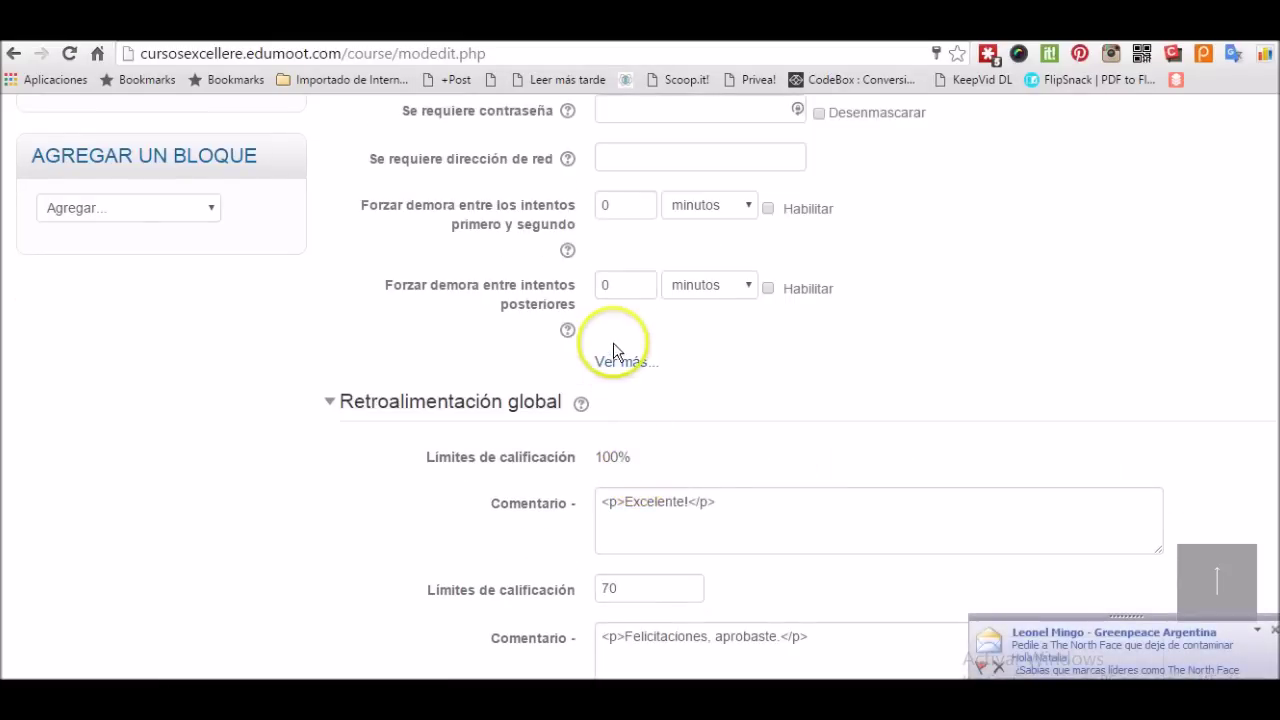
pyautogui.scroll(-2, 692, 523)
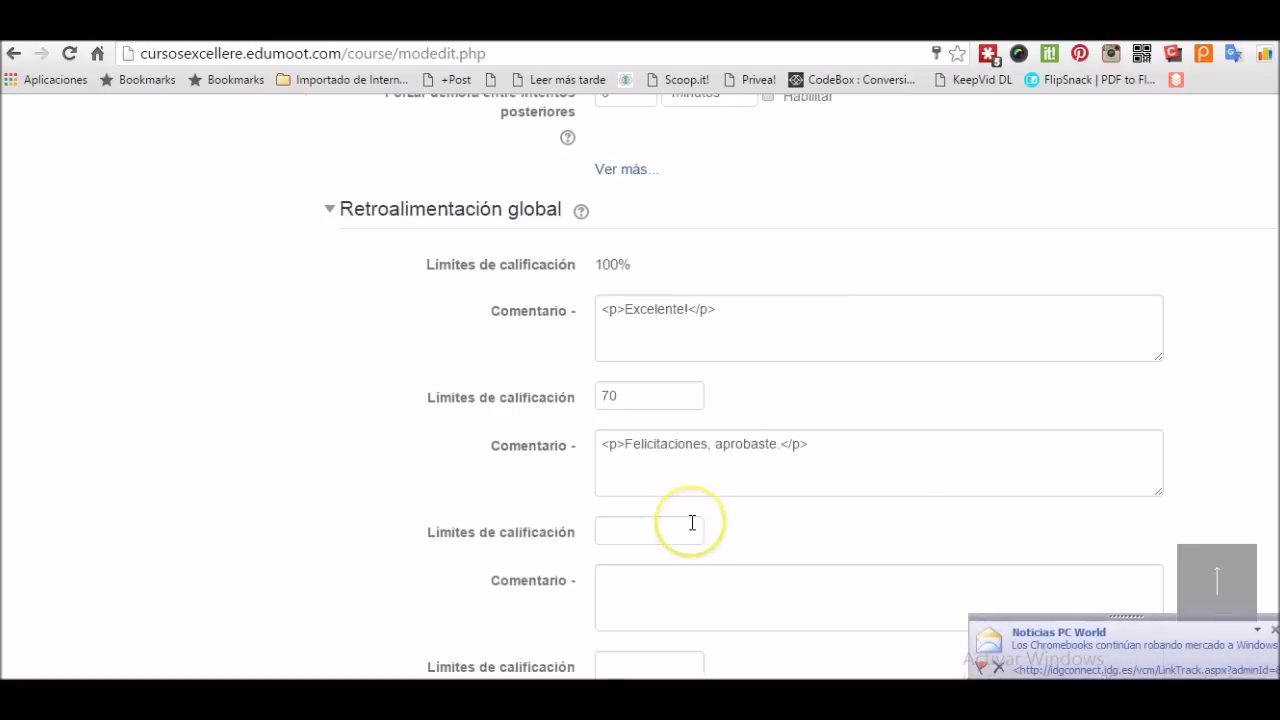
pyautogui.scroll(-1, 692, 523)
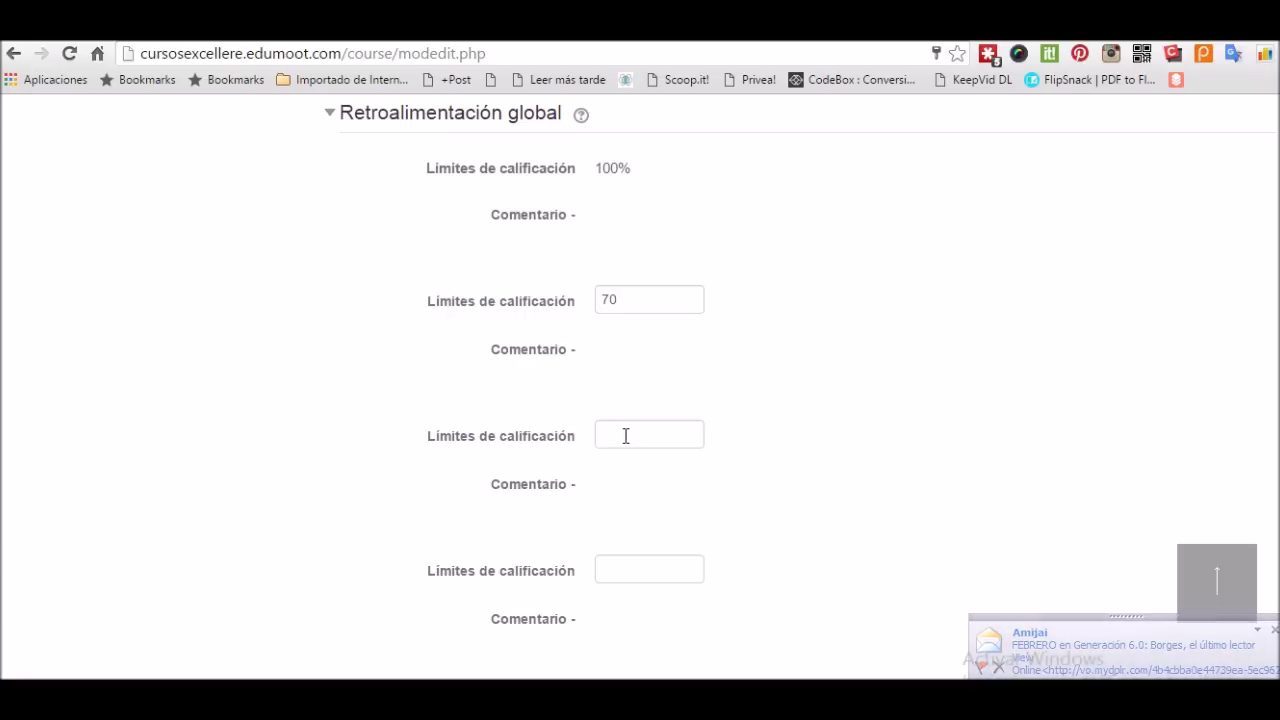
pyautogui.click(618, 436)
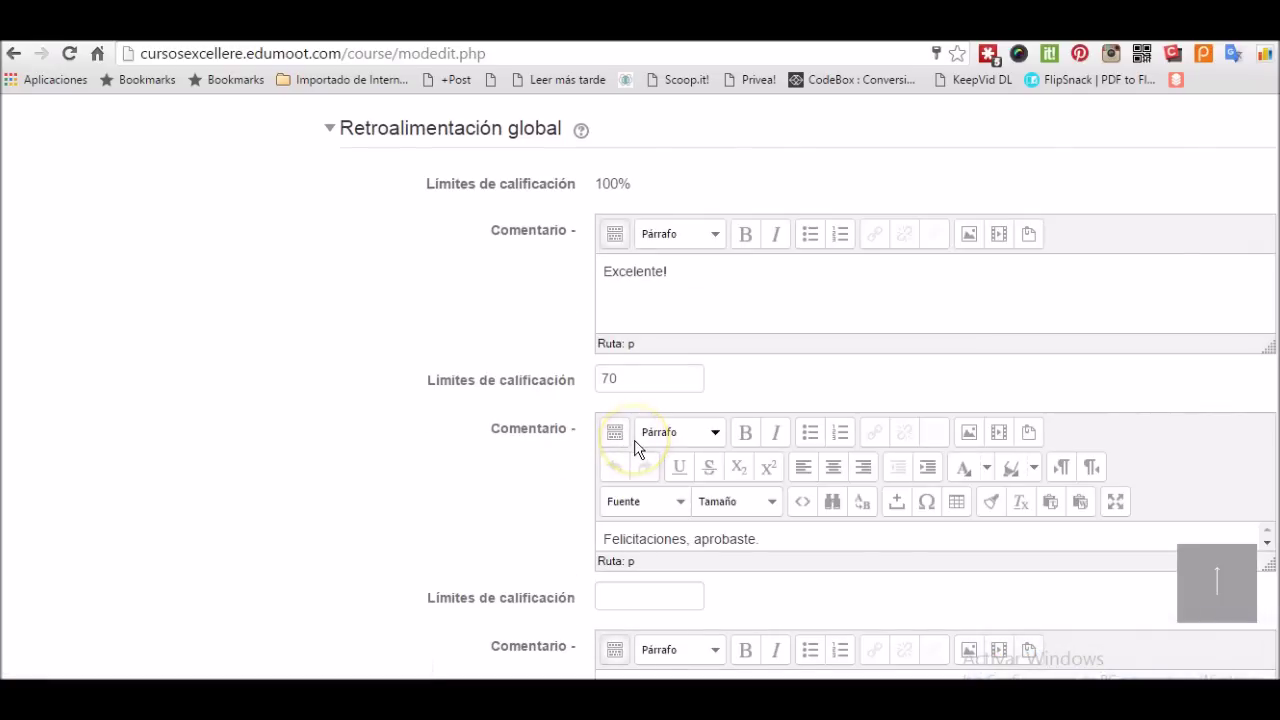
pyautogui.scroll(-1, 634, 435)
pyautogui.click(635, 497)
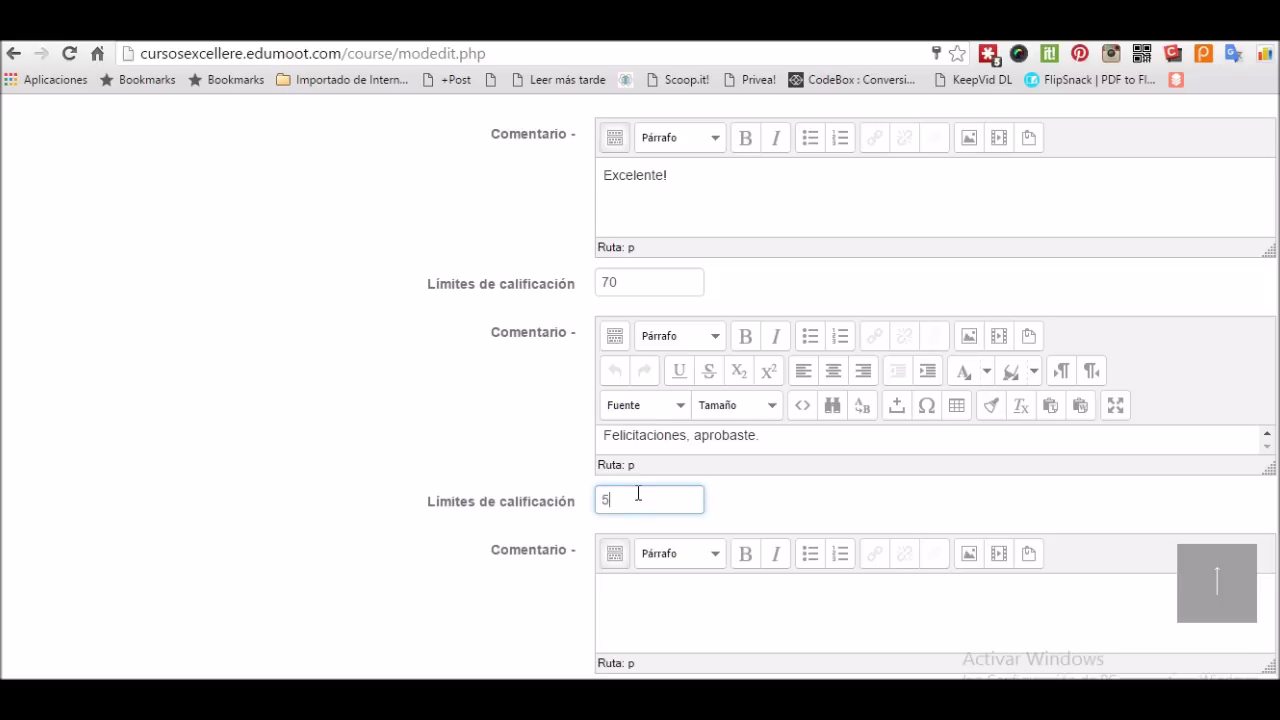
pyautogui.click(640, 492)
pyautogui.click(651, 577)
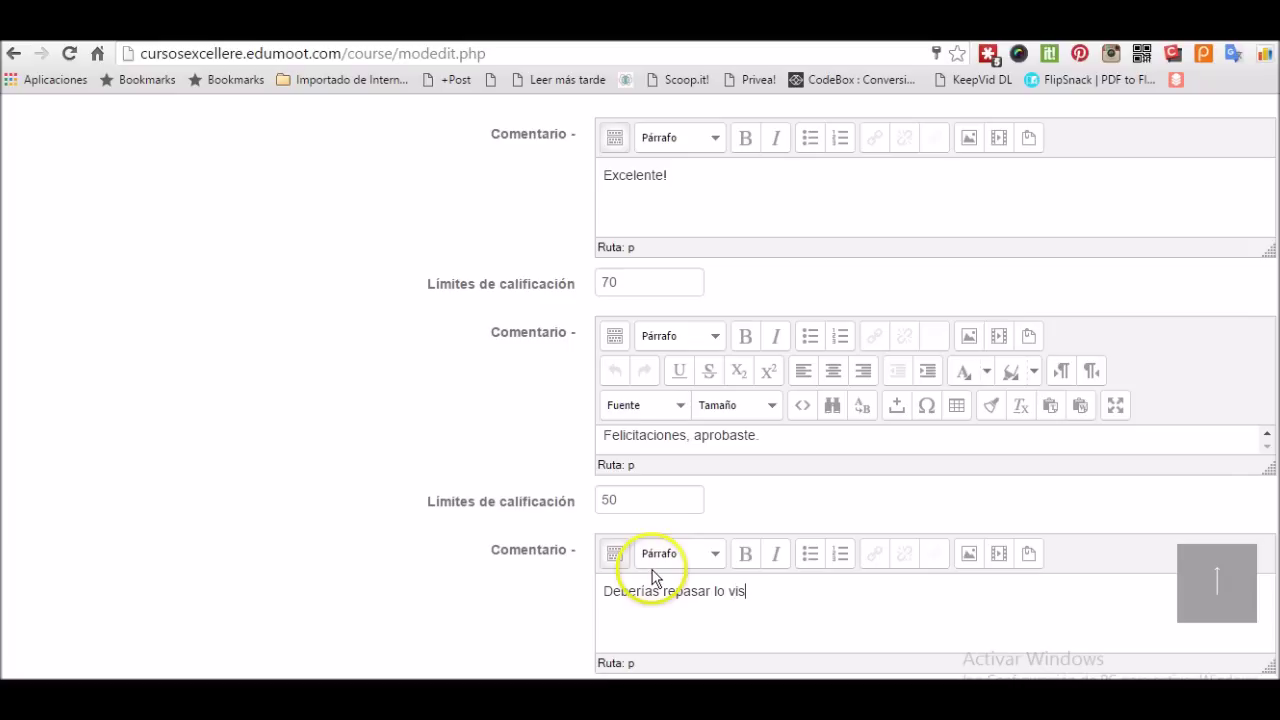
pyautogui.write('aprobaste pero falta poco!')
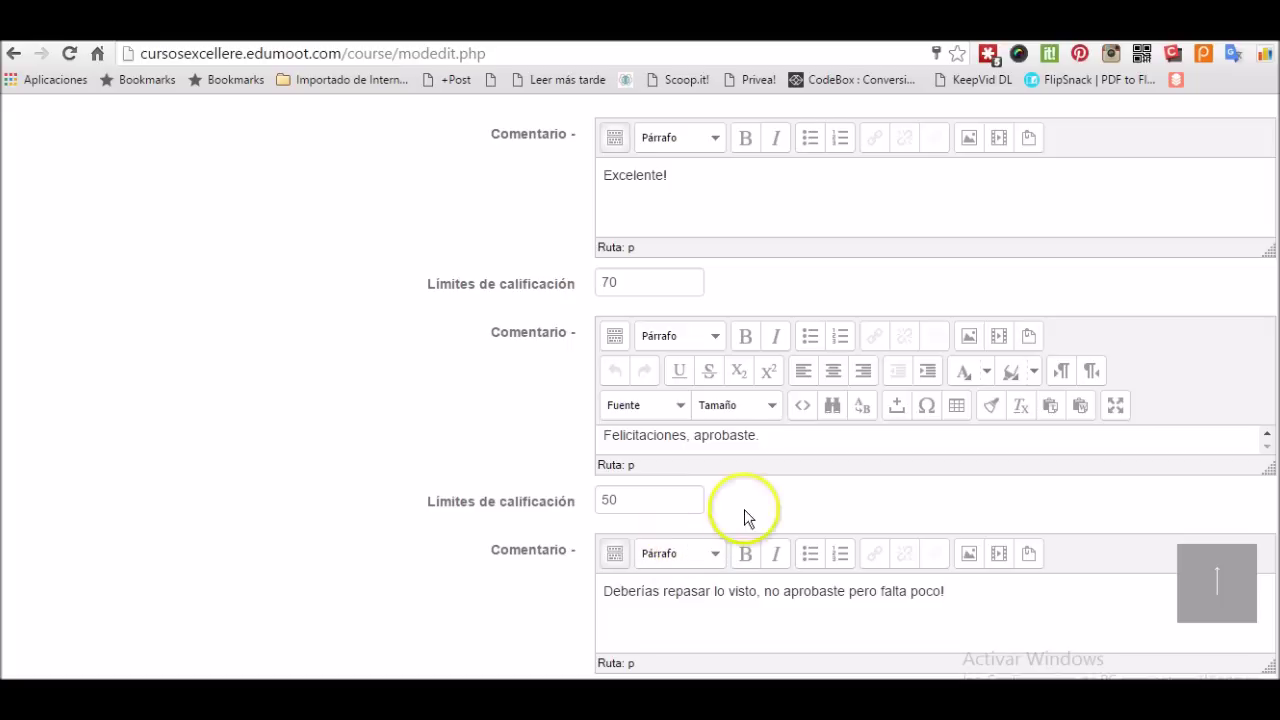
# Step: Try to save the quiz settings and return to the course
pyautogui.scroll(-2, 745, 512)
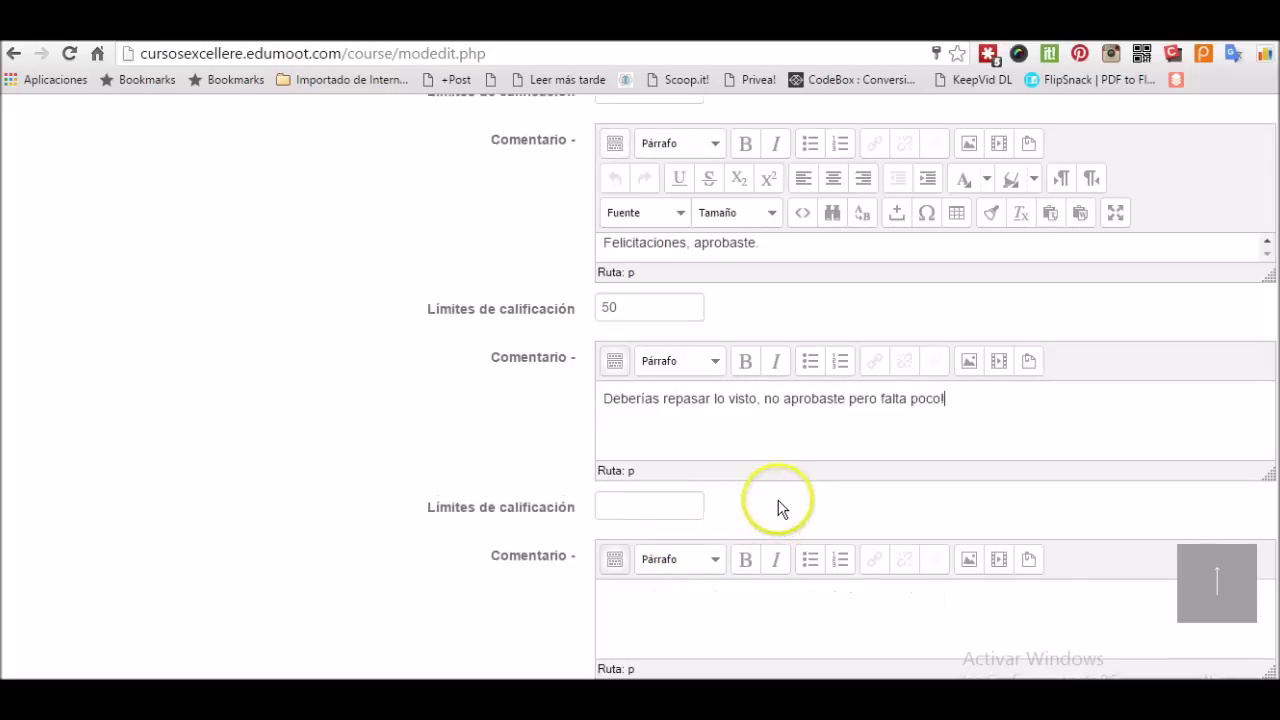
pyautogui.scroll(-4, 805, 525)
pyautogui.scroll(-3, 805, 548)
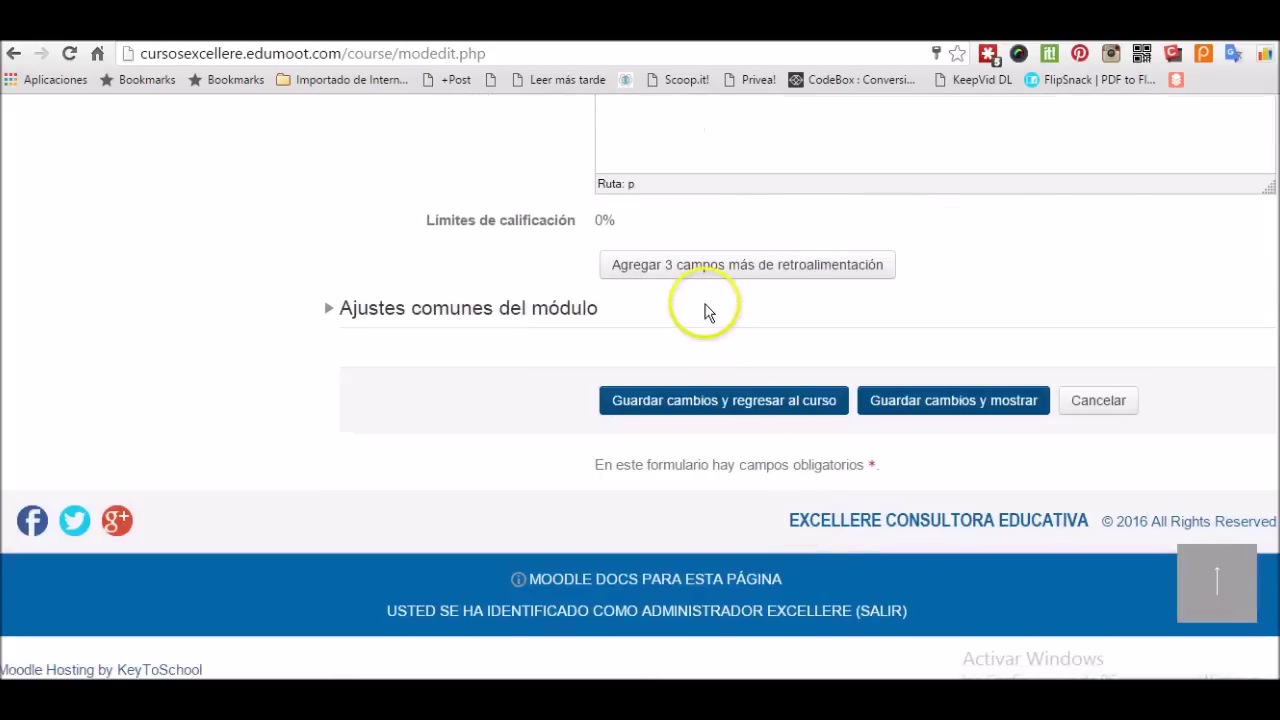
pyautogui.click(750, 399)
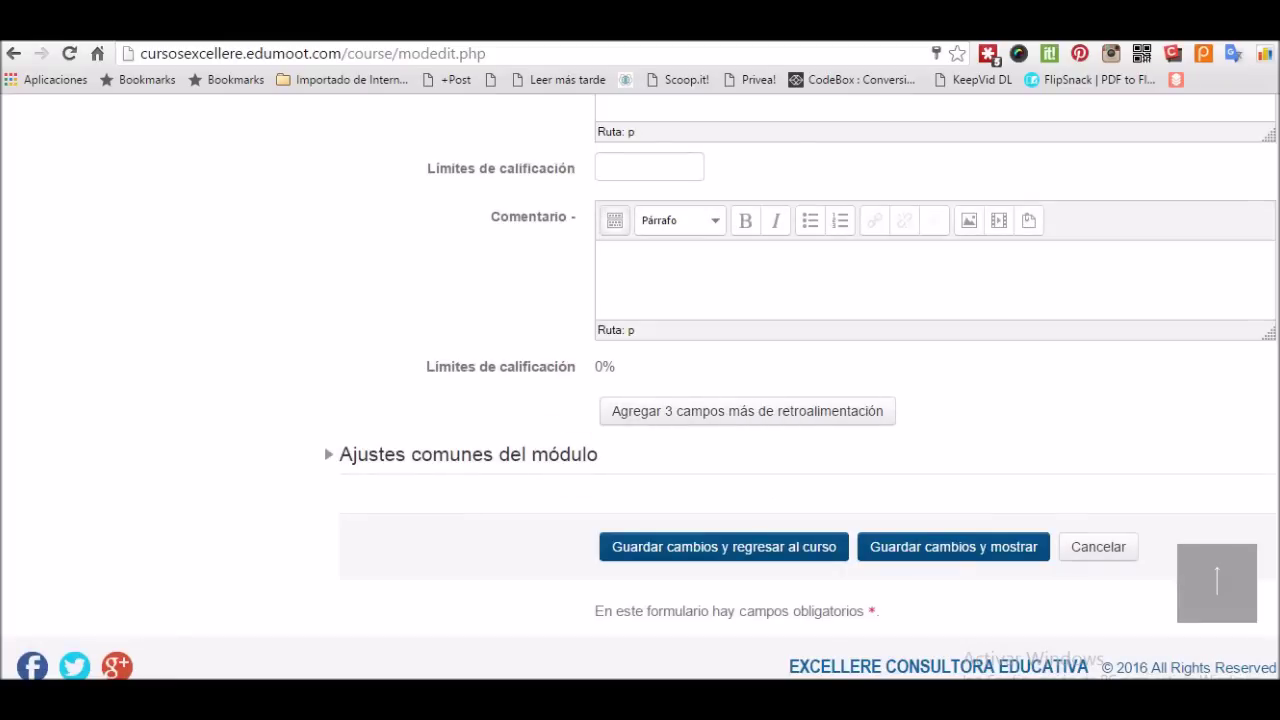
# Step: Check the quiz form for rejected entries, comparing the grade limits and comments in Retroalimentación global
pyautogui.scroll(4, 640, 400)
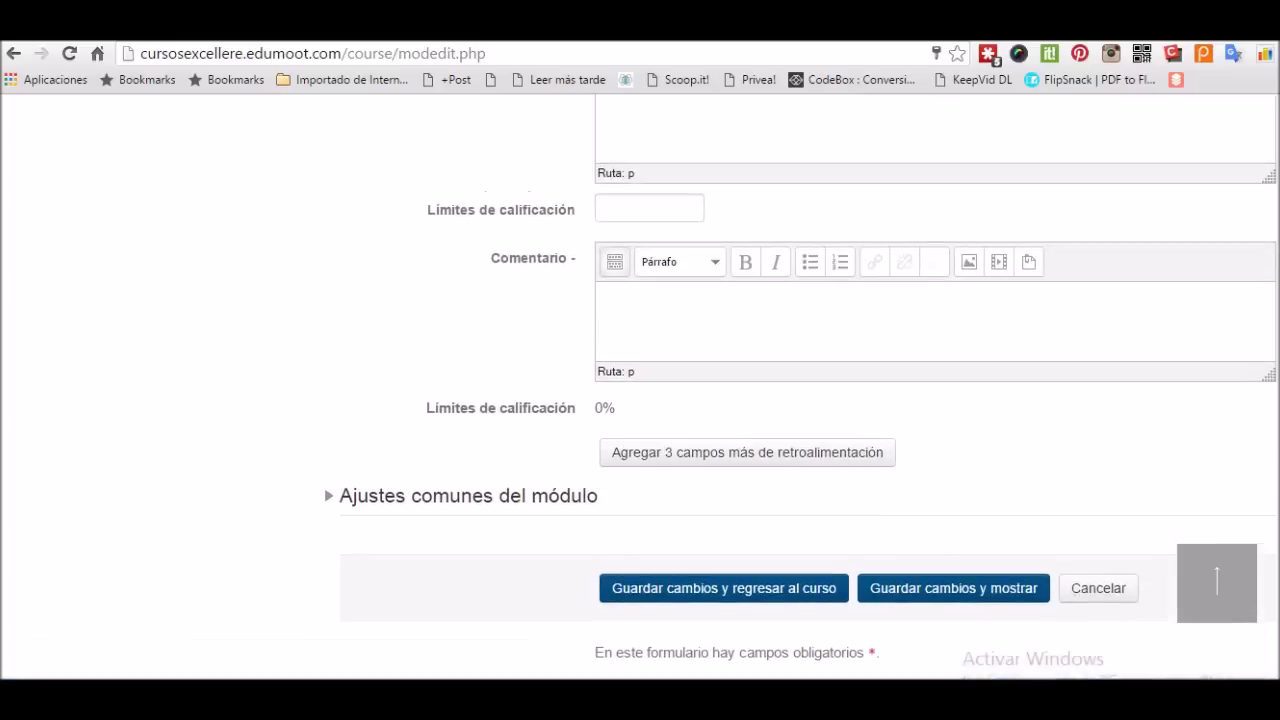
pyautogui.scroll(4, 742, 376)
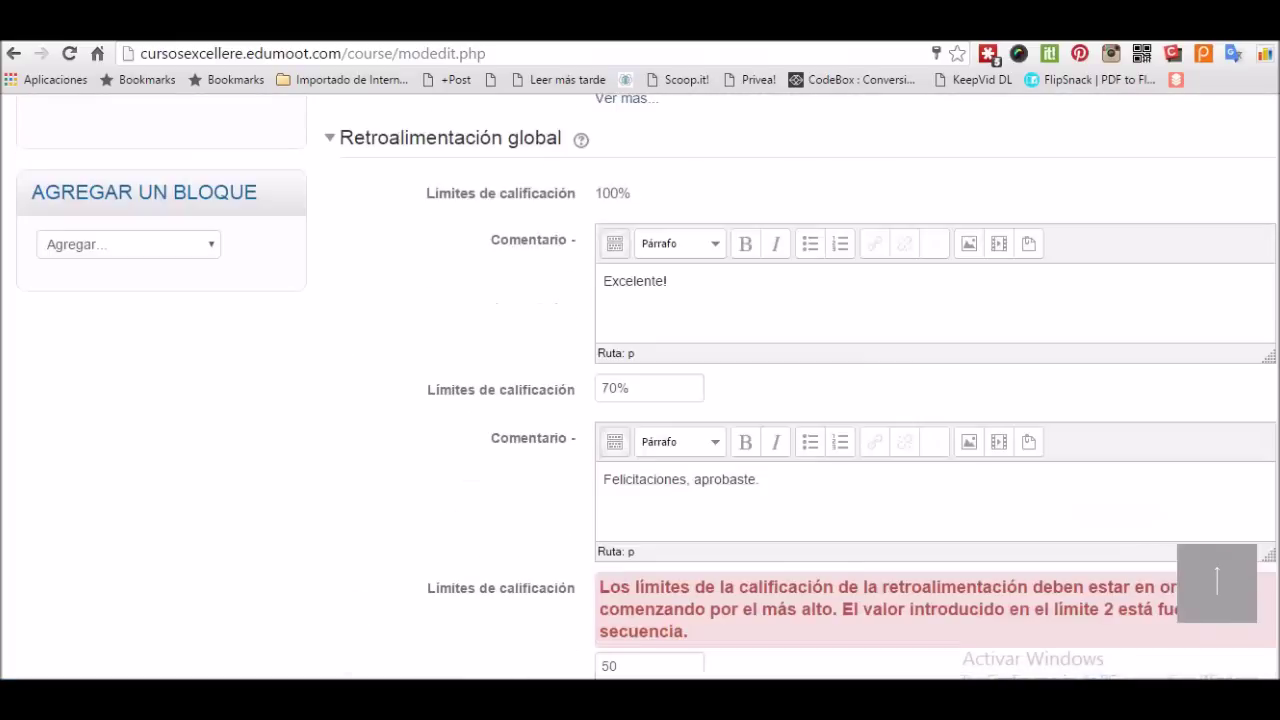
pyautogui.scroll(-2, 742, 376)
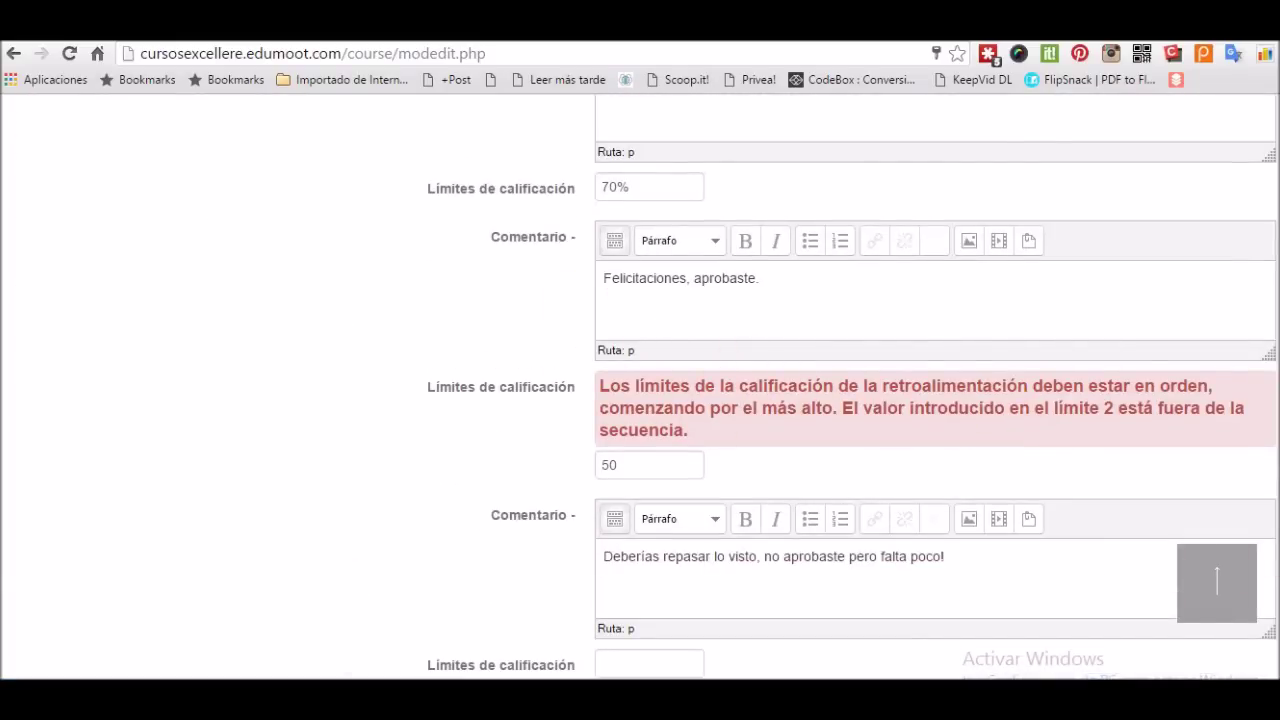
pyautogui.scroll(20, 69, 643)
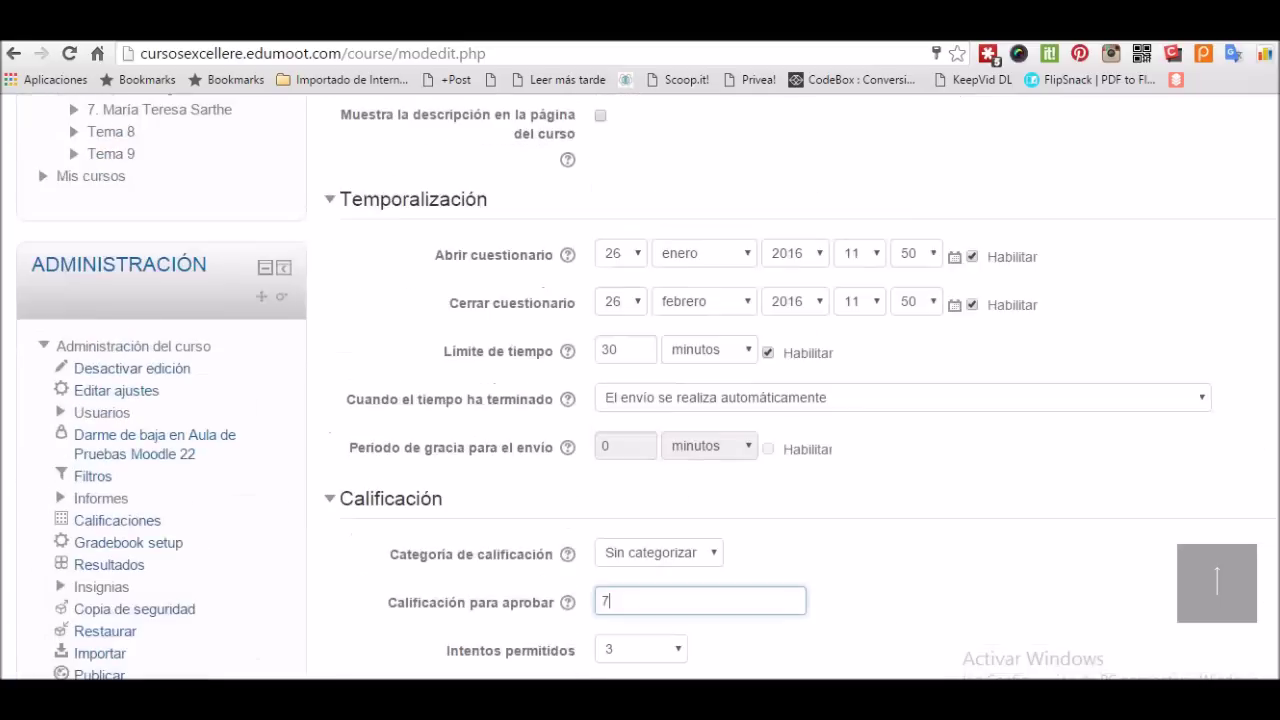
pyautogui.scroll(-20, 69, 643)
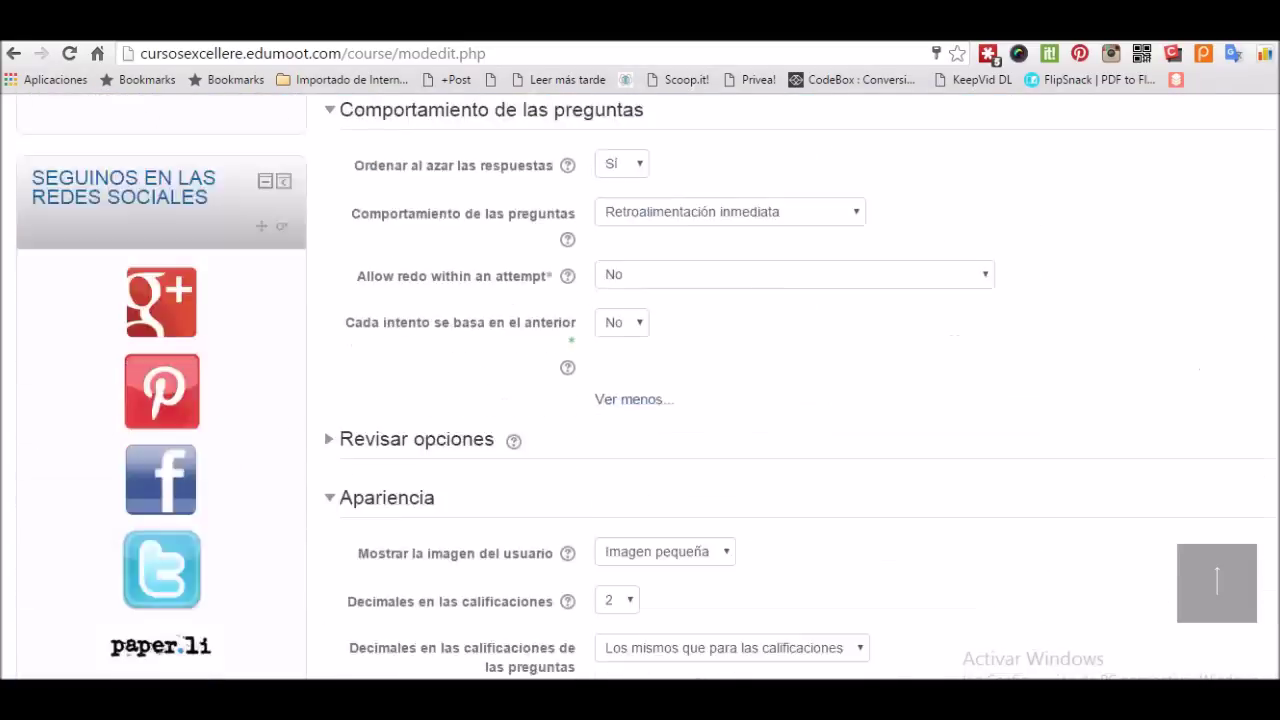
pyautogui.scroll(-8, 69, 643)
pyautogui.scroll(4, 69, 643)
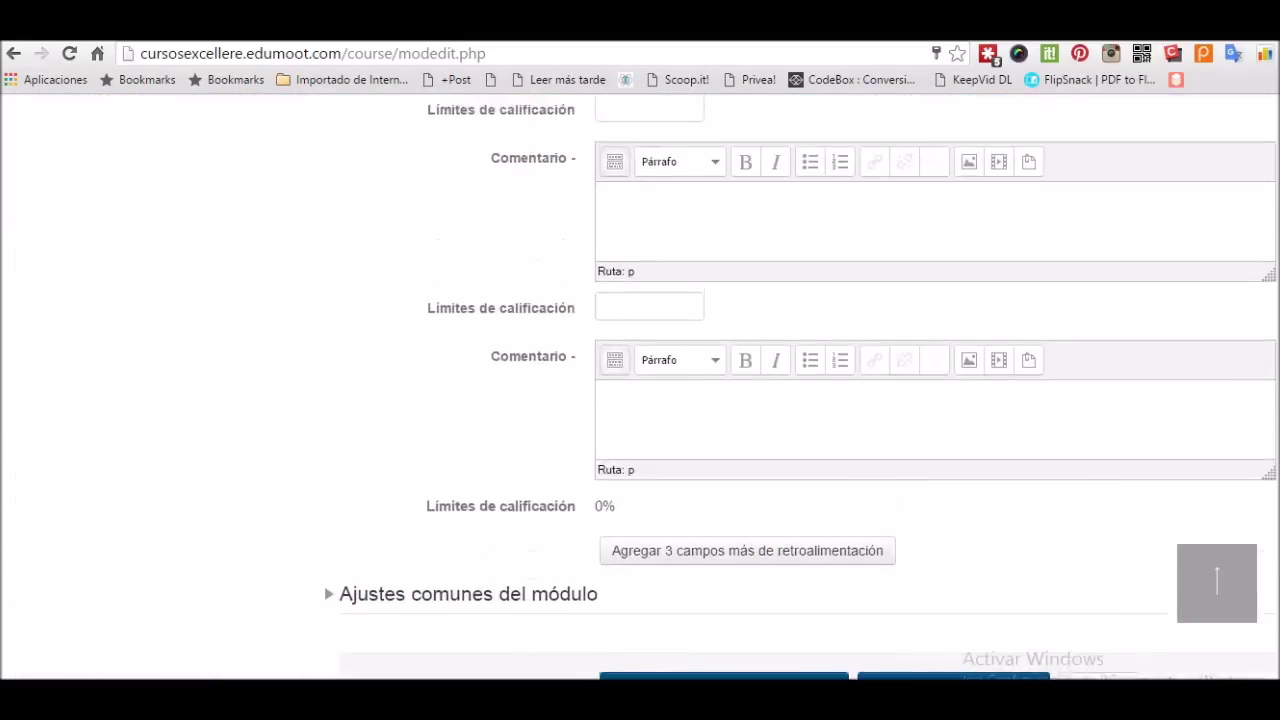
pyautogui.scroll(2, 69, 643)
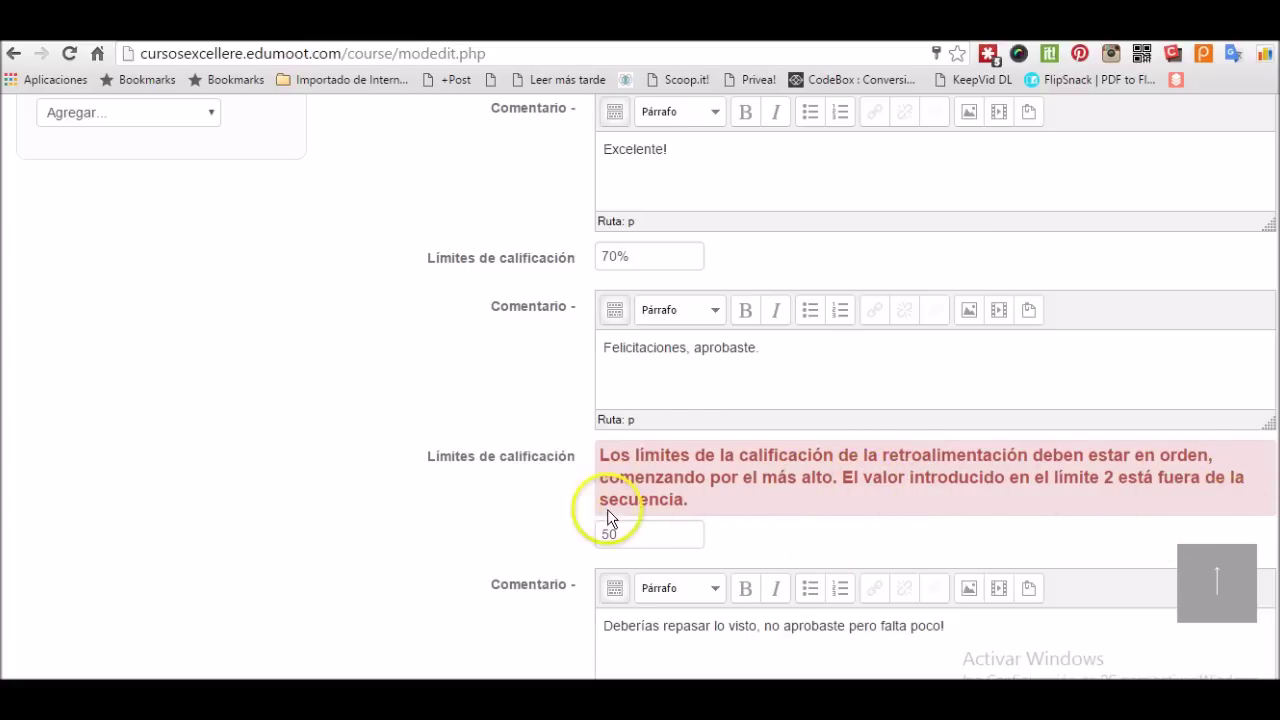
pyautogui.scroll(1, 709, 302)
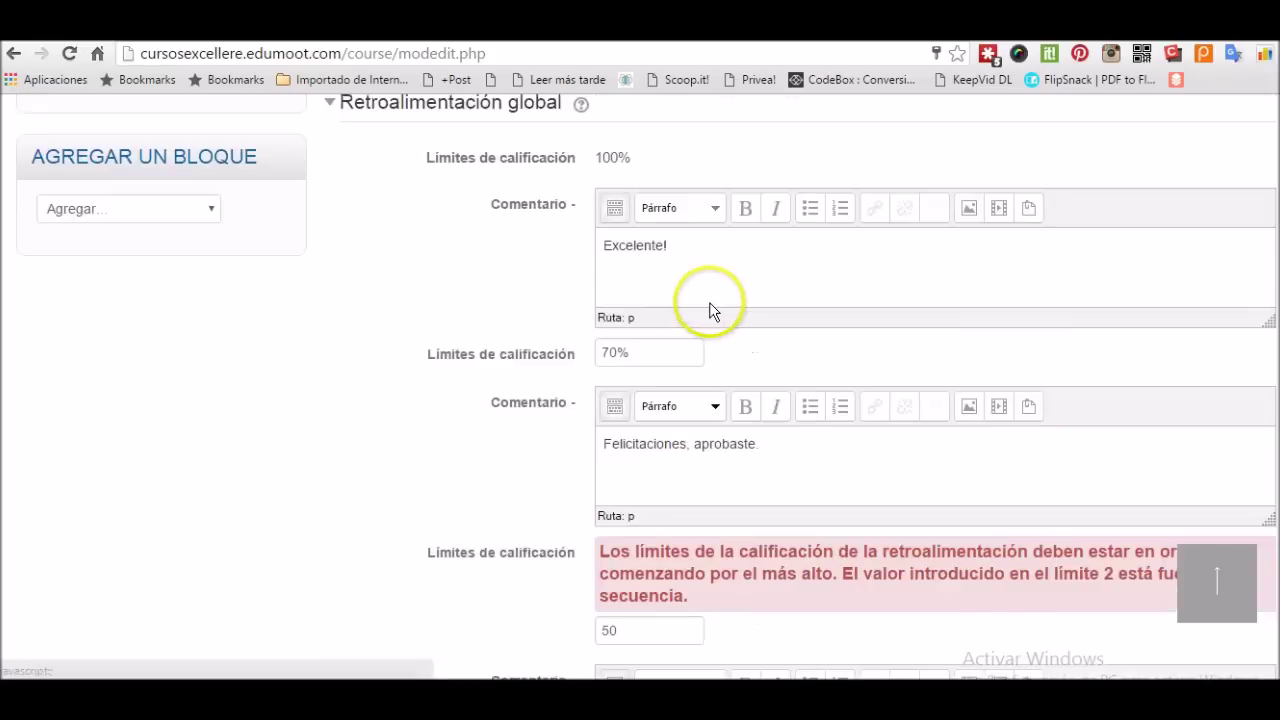
pyautogui.scroll(1, 709, 310)
pyautogui.scroll(-6, 714, 463)
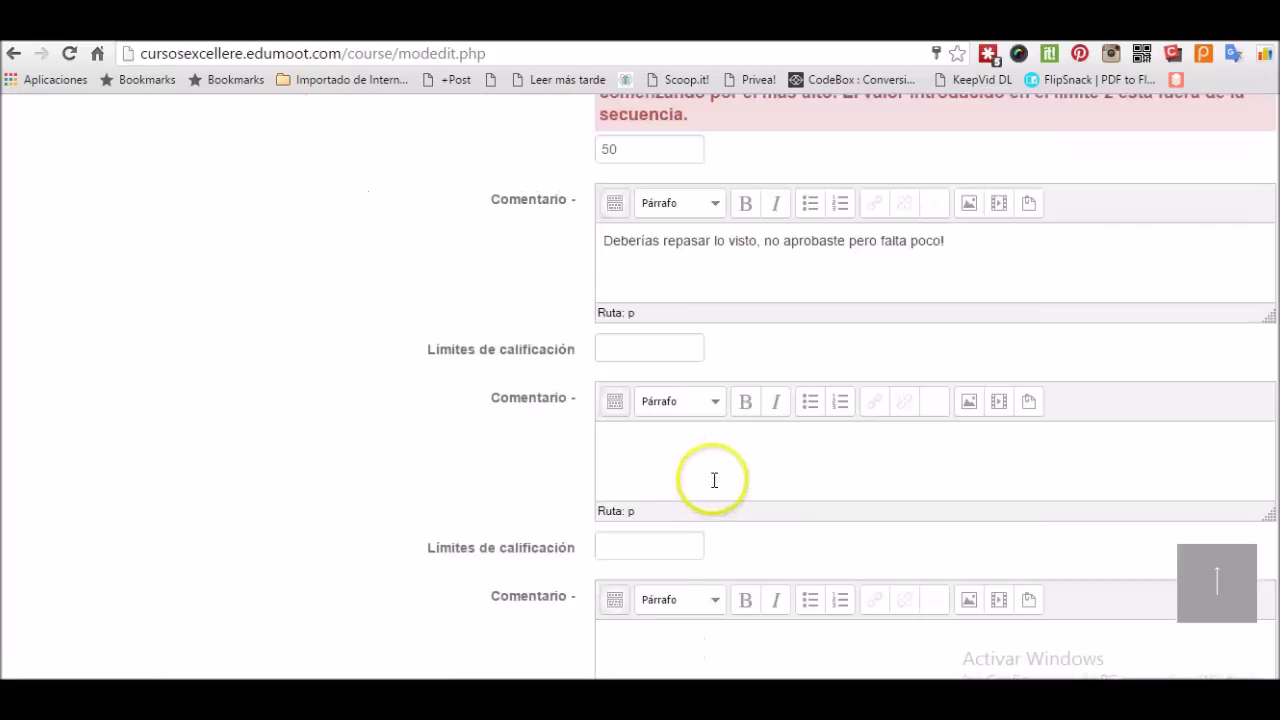
# Step: Change the rejected feedback grade limit to 50%, then save the quiz and return to the course
pyautogui.click(611, 149)
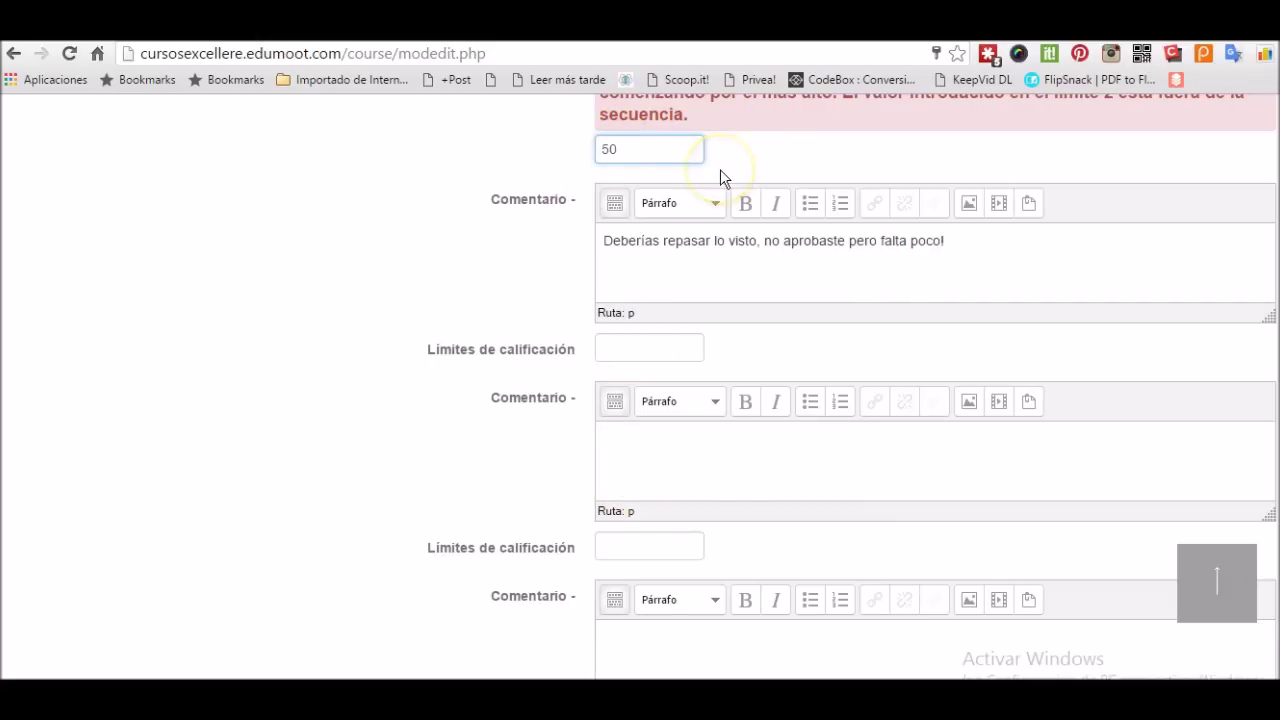
pyautogui.write('%')
pyautogui.scroll(-4, 686, 160)
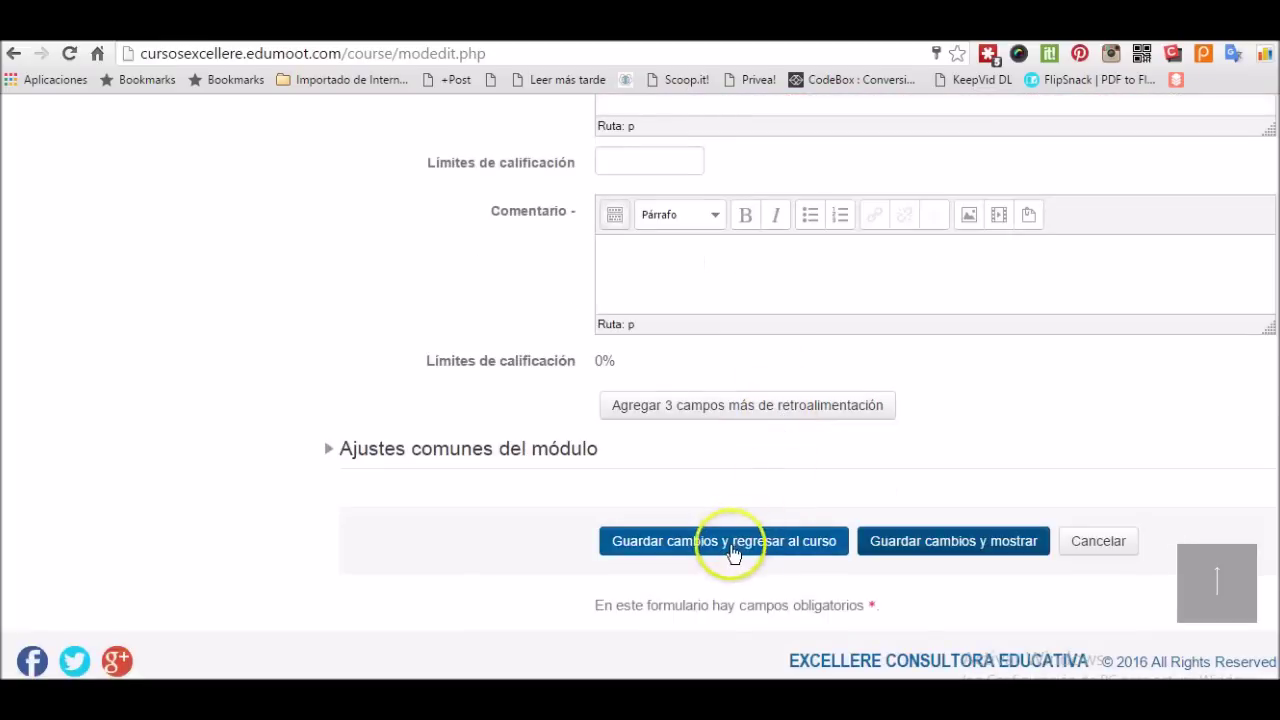
pyautogui.click(715, 555)
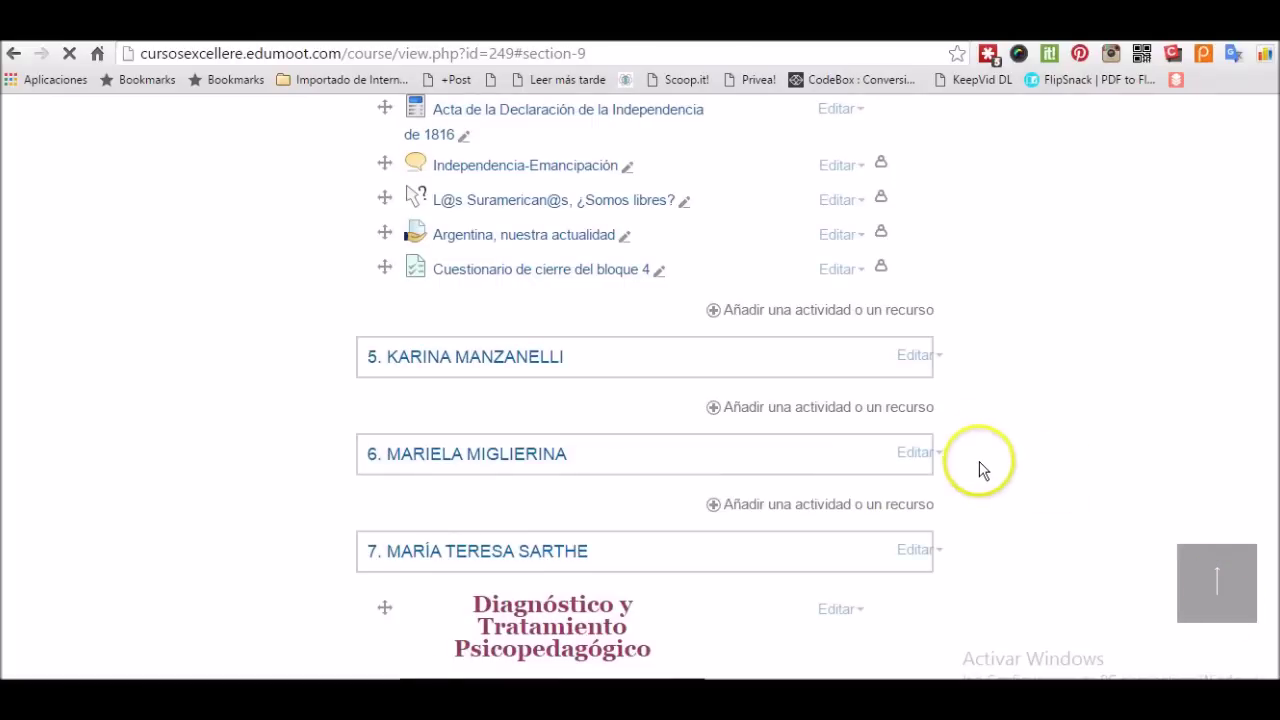
# Step: Open Cuestionario sobre el Papa Francisco from Tema 9 and review its attempts, dates, time limit and grading method
pyautogui.scroll(-5, 976, 459)
pyautogui.scroll(-7, 972, 462)
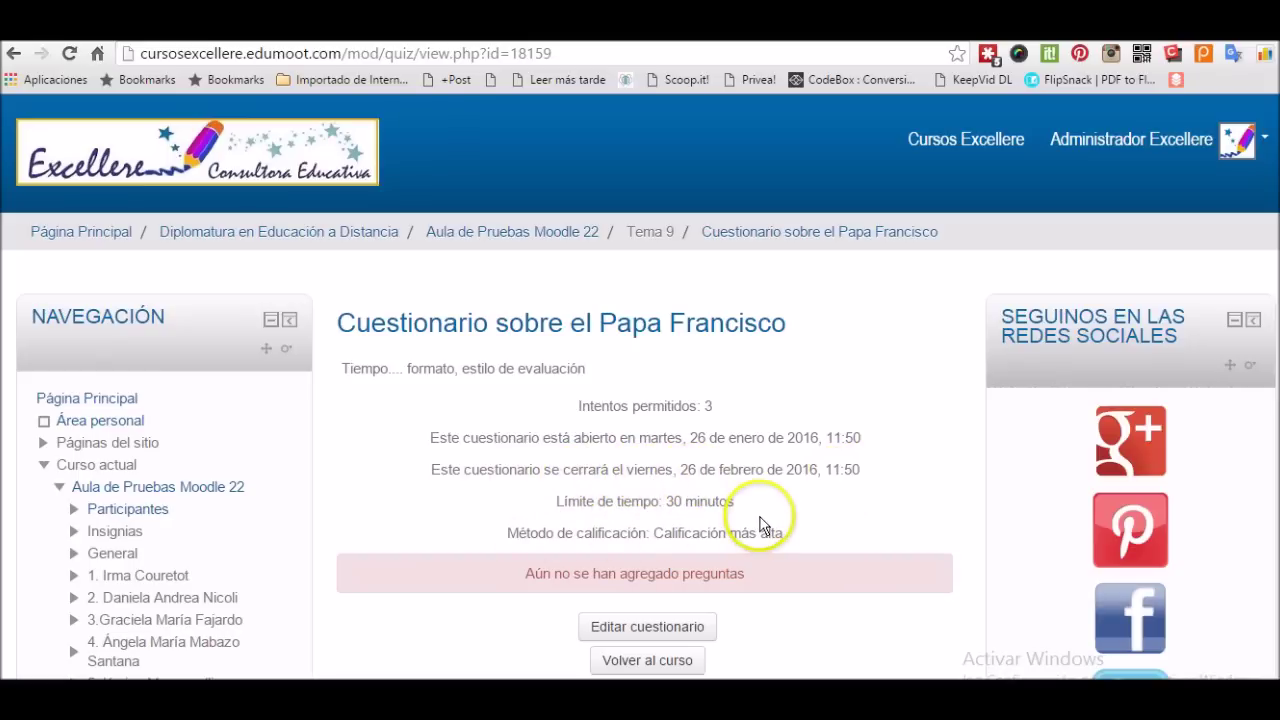
pyautogui.scroll(-1, 757, 520)
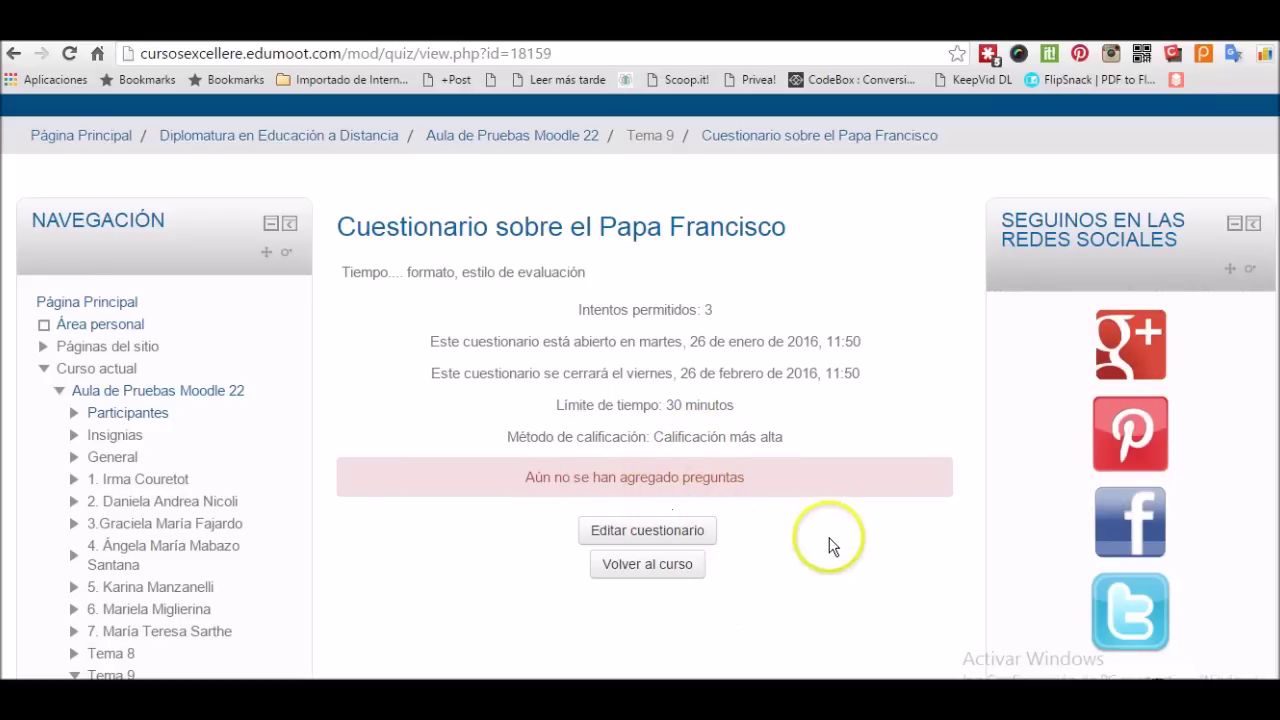
pyautogui.scroll(-3, 822, 545)
pyautogui.scroll(2, 828, 540)
pyautogui.scroll(2, 828, 540)
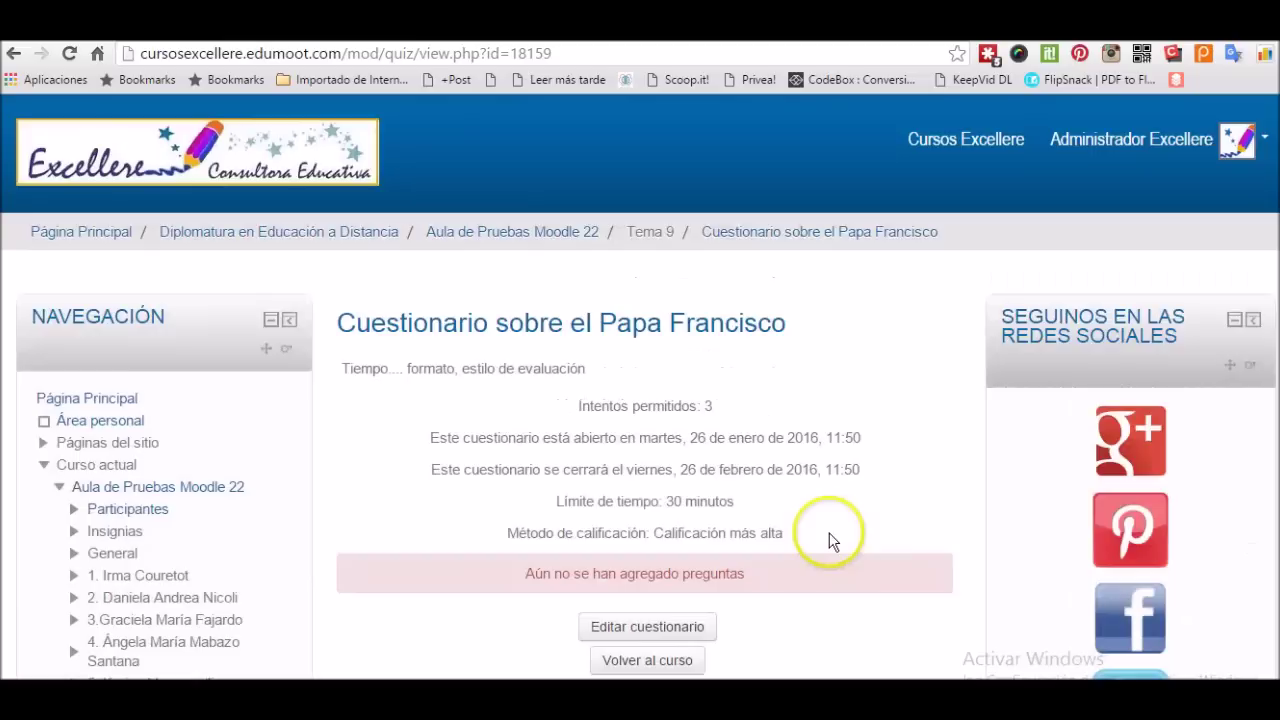